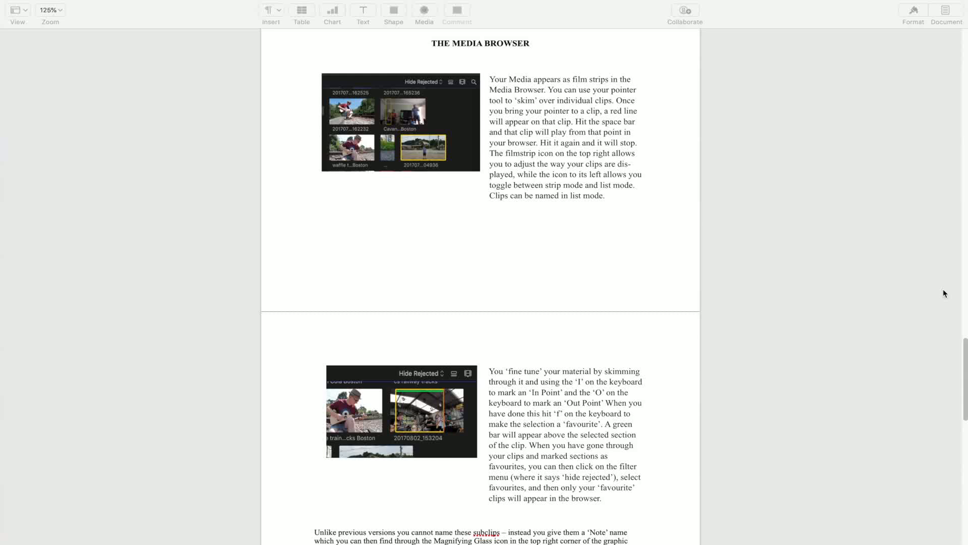
Switch to Final Cut Pro and turn video and audio skimming off and back on
mouse_move(802, 543)
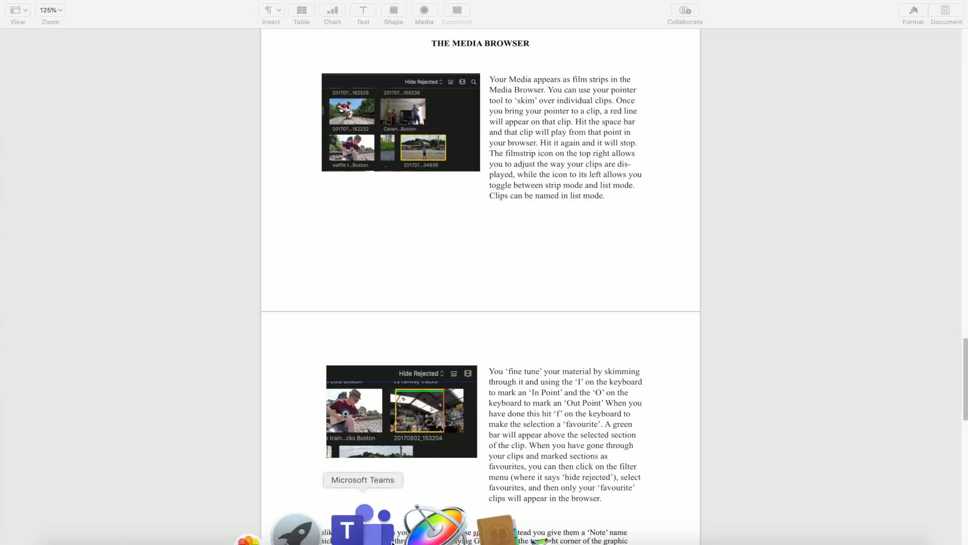
click(303, 530)
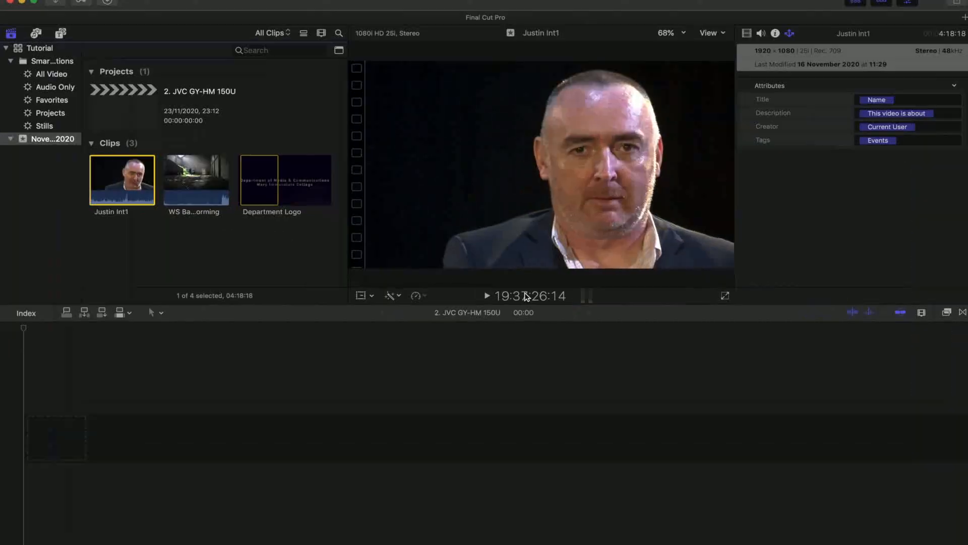
click(737, 319)
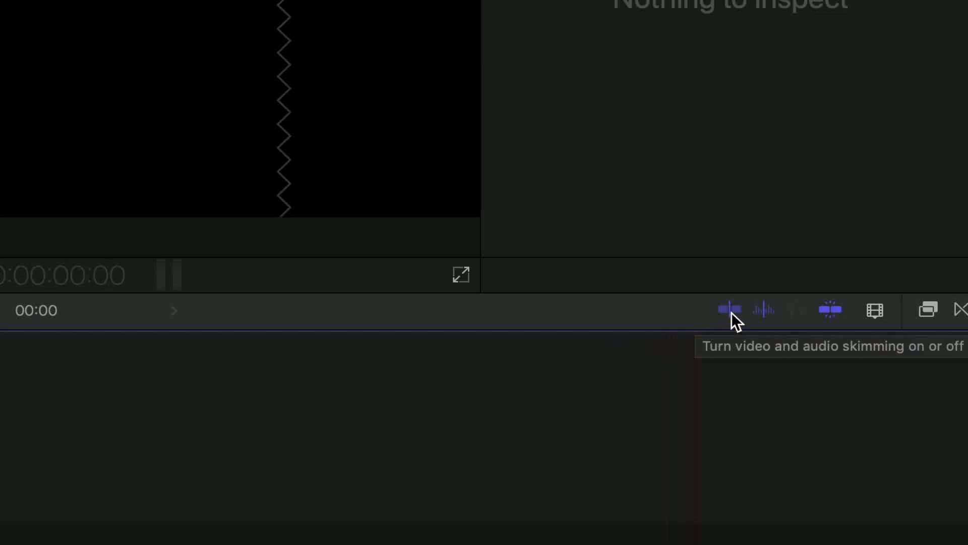
click(731, 312)
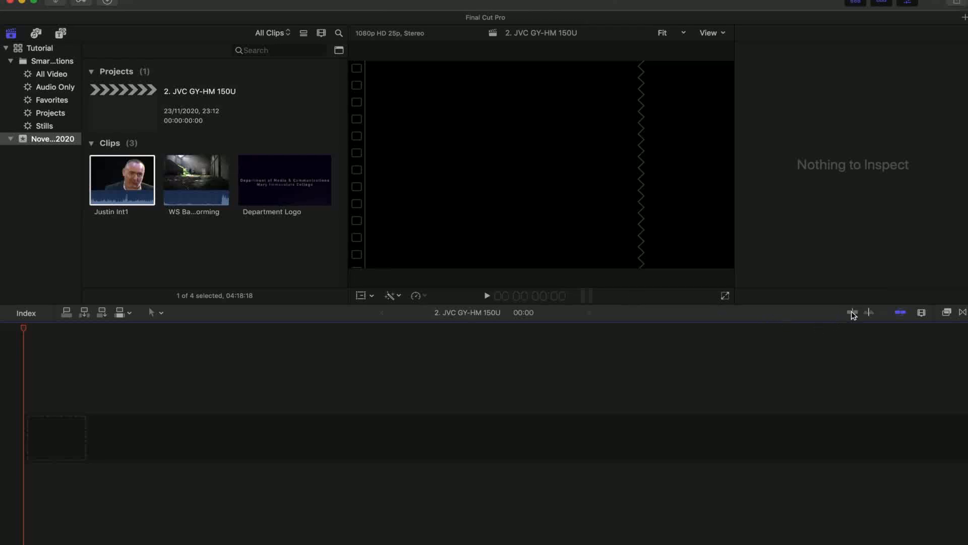
click(853, 313)
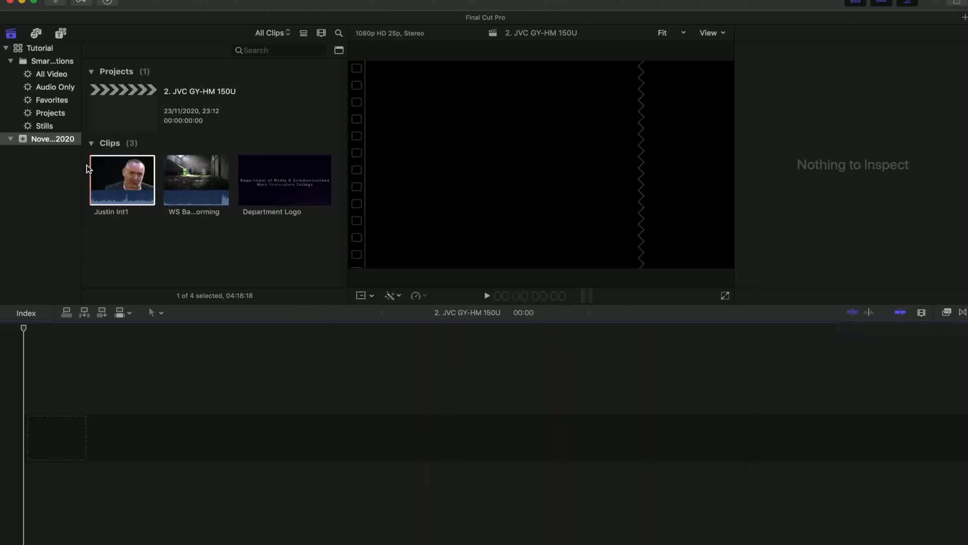
Select the interview clip in the event browser, play it from near its start and stop playback
click(93, 178)
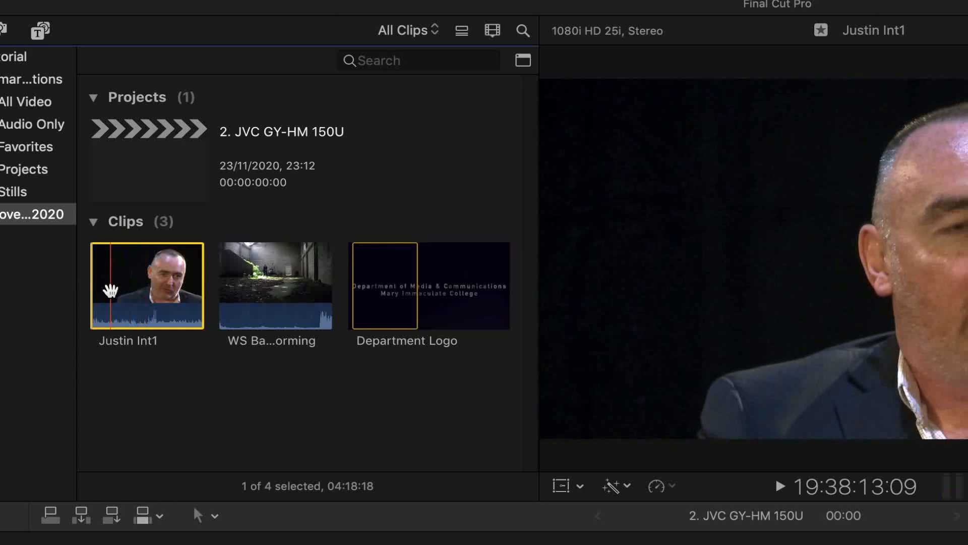
key(space)
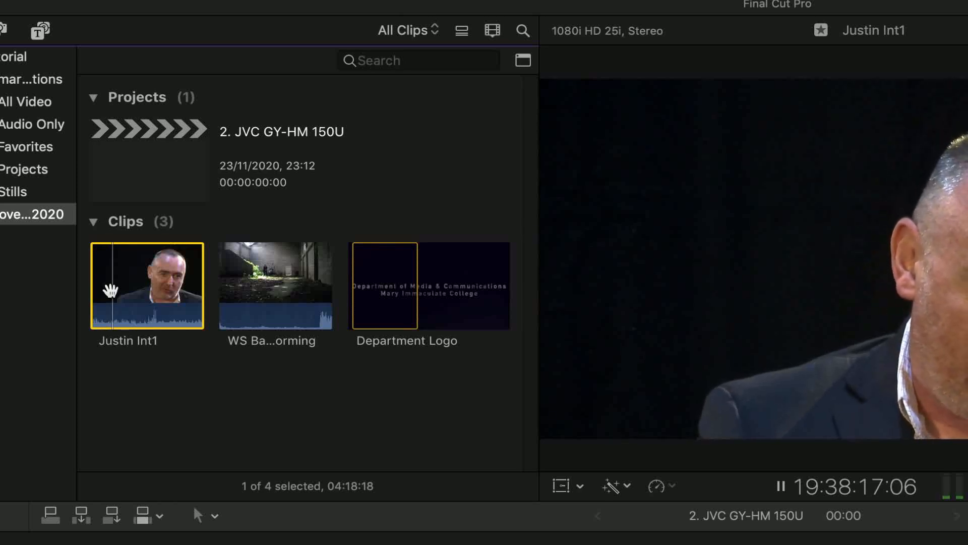
key(space)
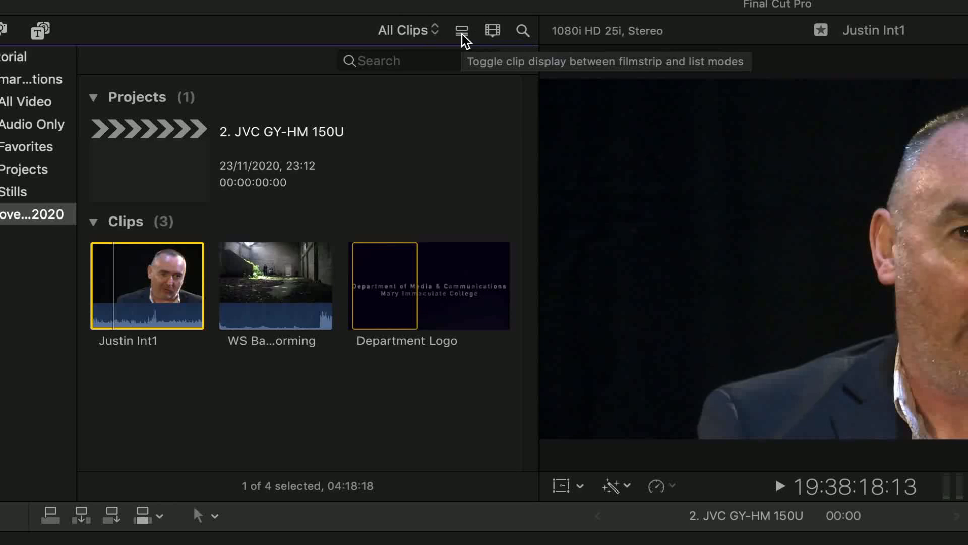
Enlarge the browser clips in the clip appearance settings and turn the waveforms off and back on
click(494, 33)
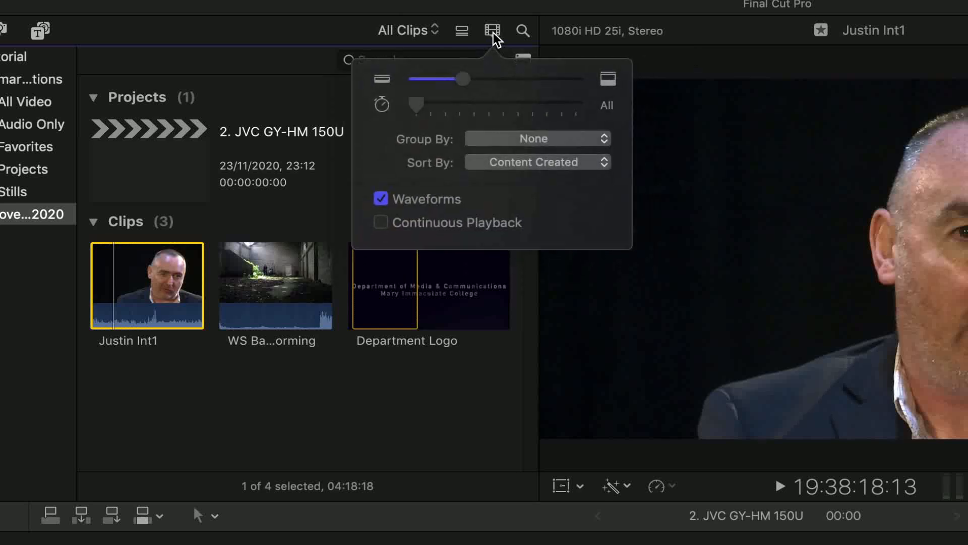
drag(465, 83, 518, 98)
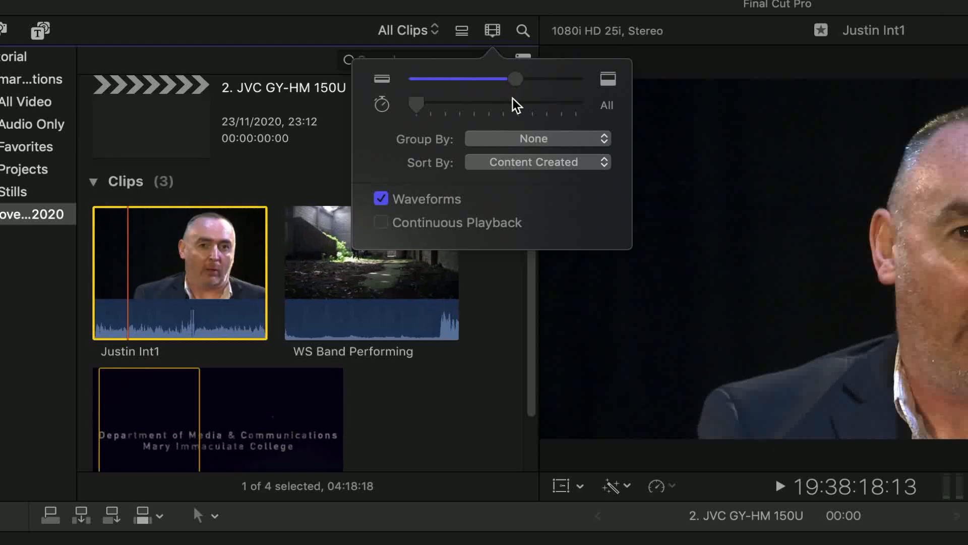
click(380, 201)
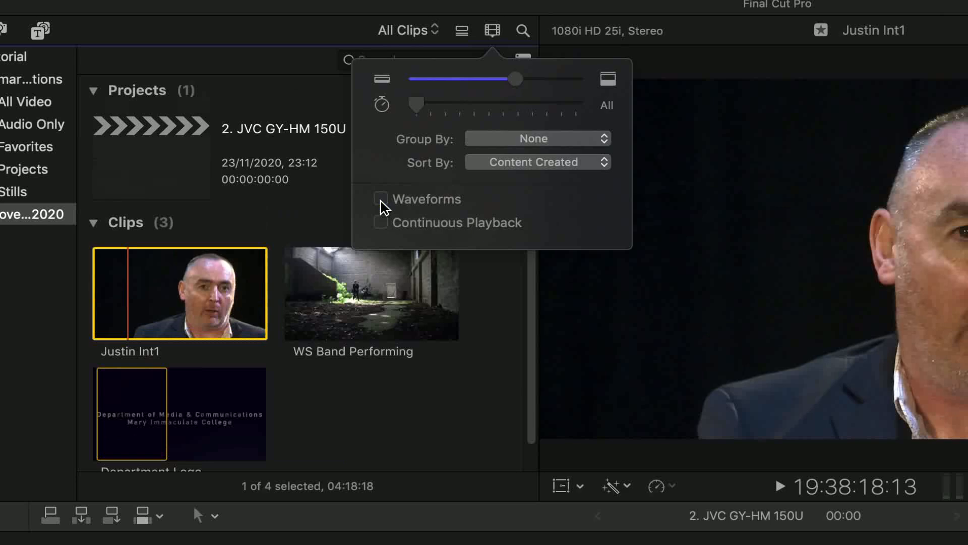
click(380, 201)
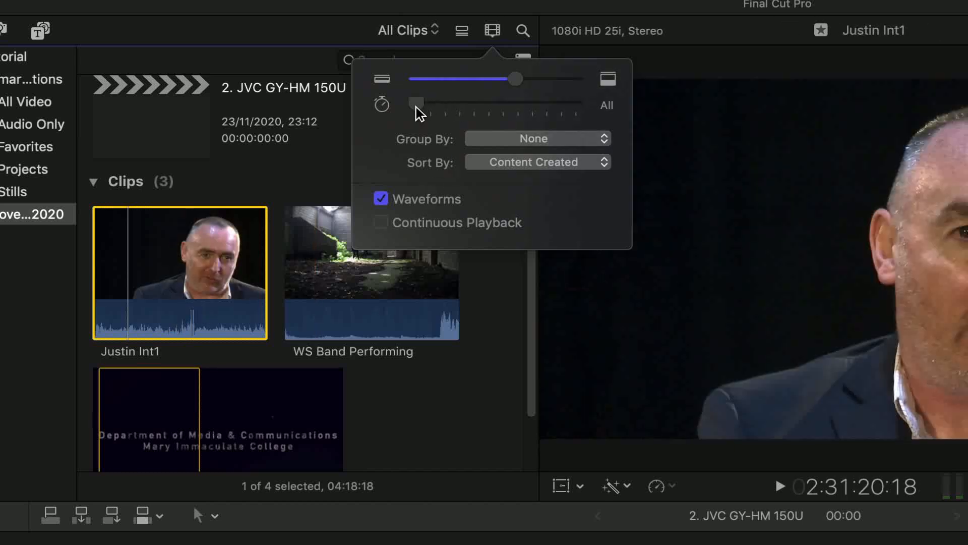
Try filmstrip durations of 30s and 30m, with the clip height reduced to its minimum
drag(420, 107, 497, 120)
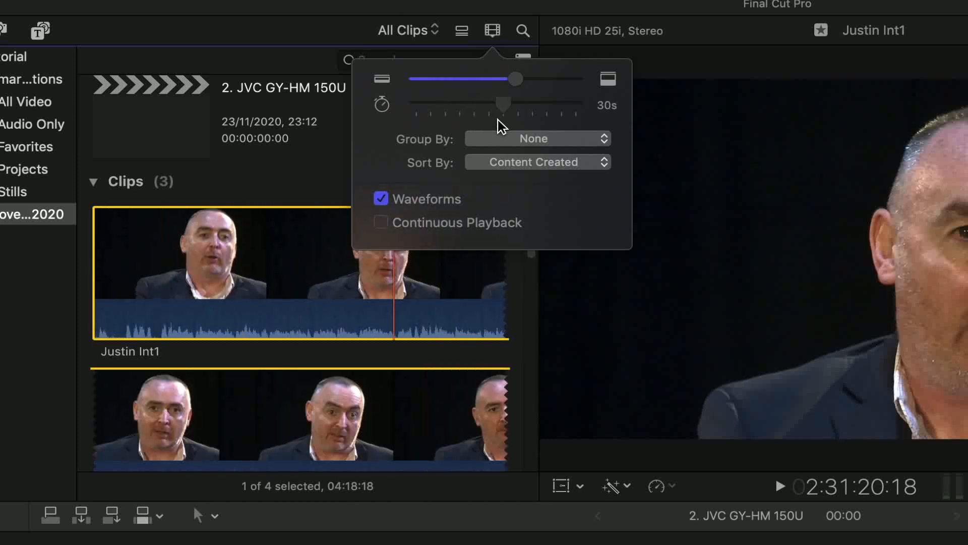
drag(516, 80, 416, 89)
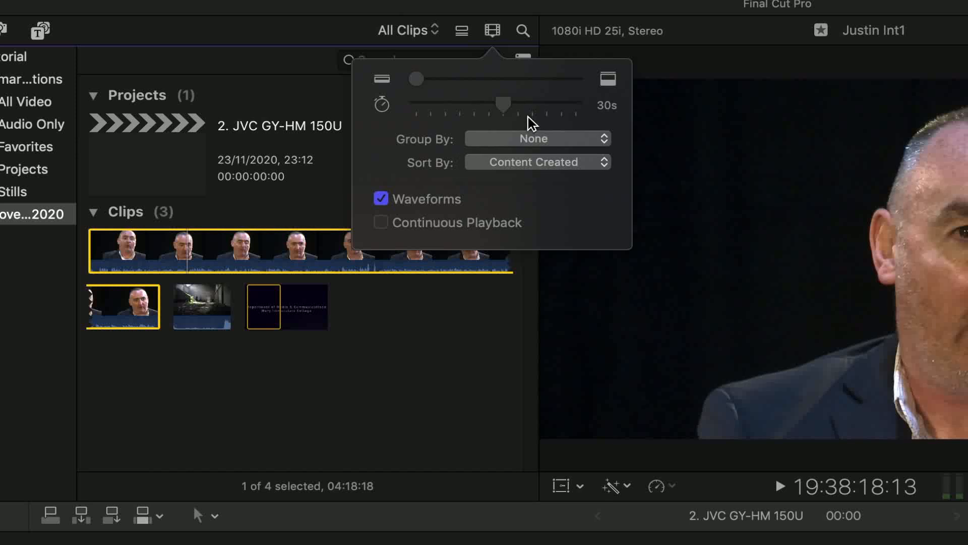
drag(503, 106, 429, 113)
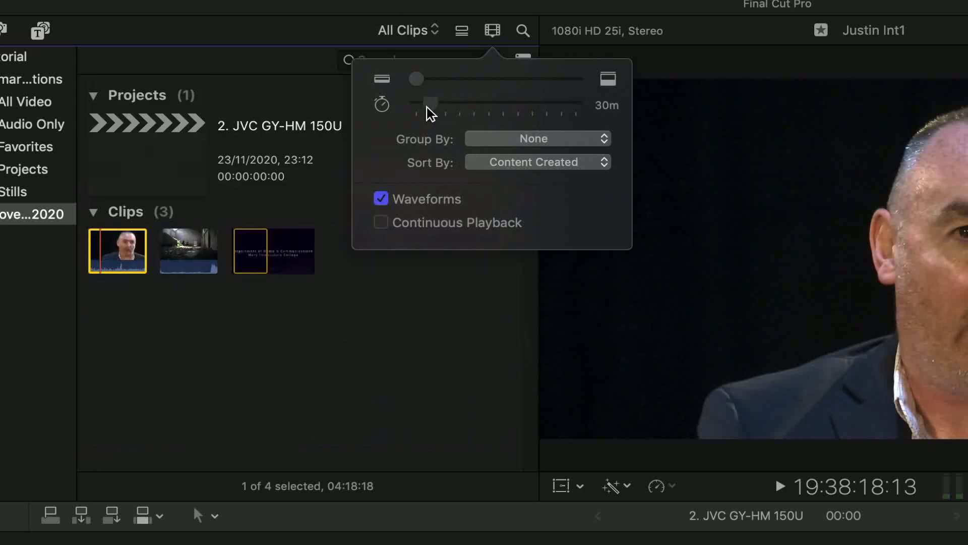
Set the filmstrip duration to 5m and the clip height to a medium size, and close the appearance settings
drag(435, 108, 458, 113)
drag(421, 83, 467, 94)
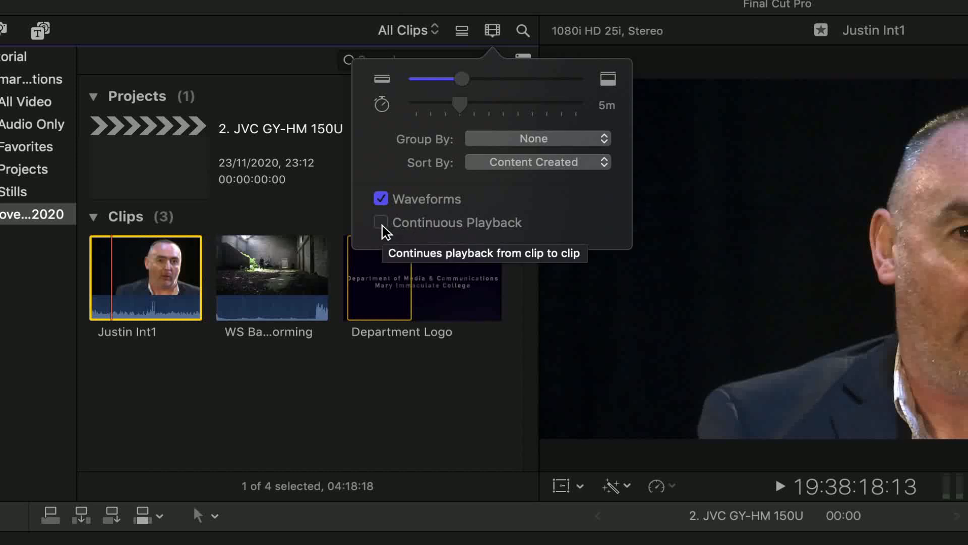
click(456, 379)
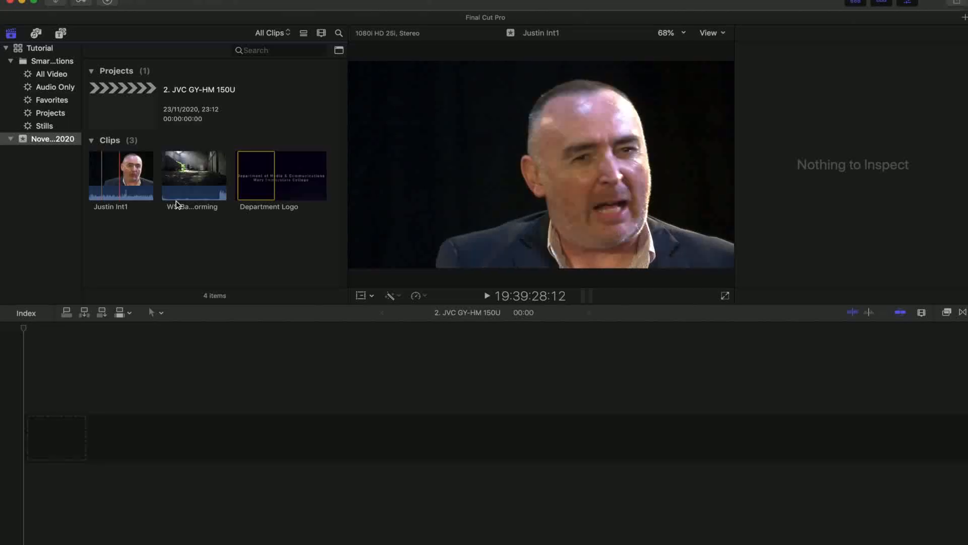
Mark the interview clip's range from 19:37:38:05 to 19:38:38:03 and rate it as a favorite
click(786, 334)
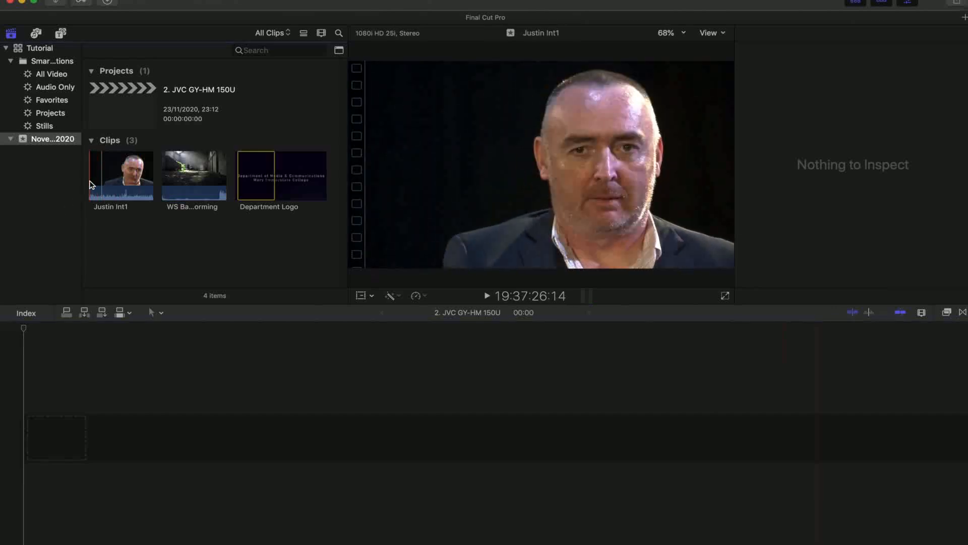
key(space)
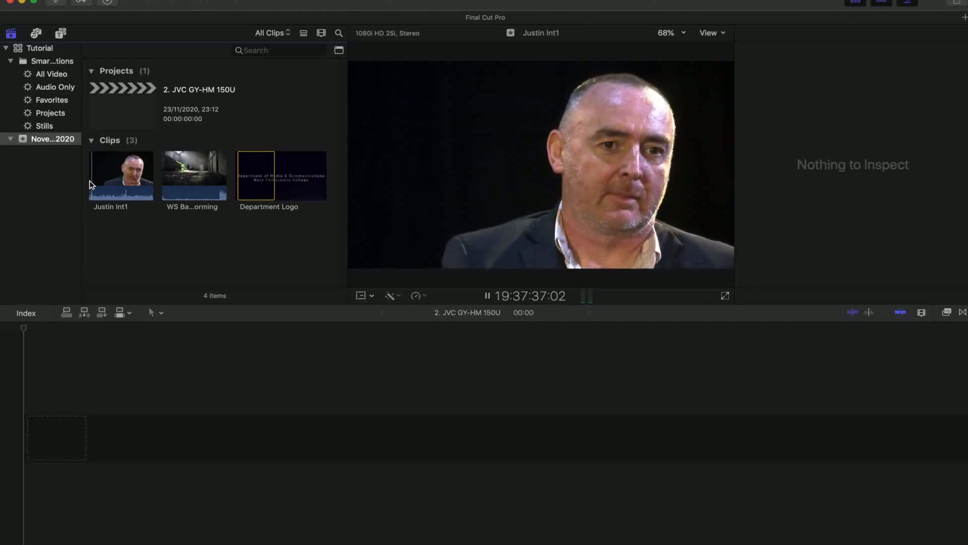
click(91, 184)
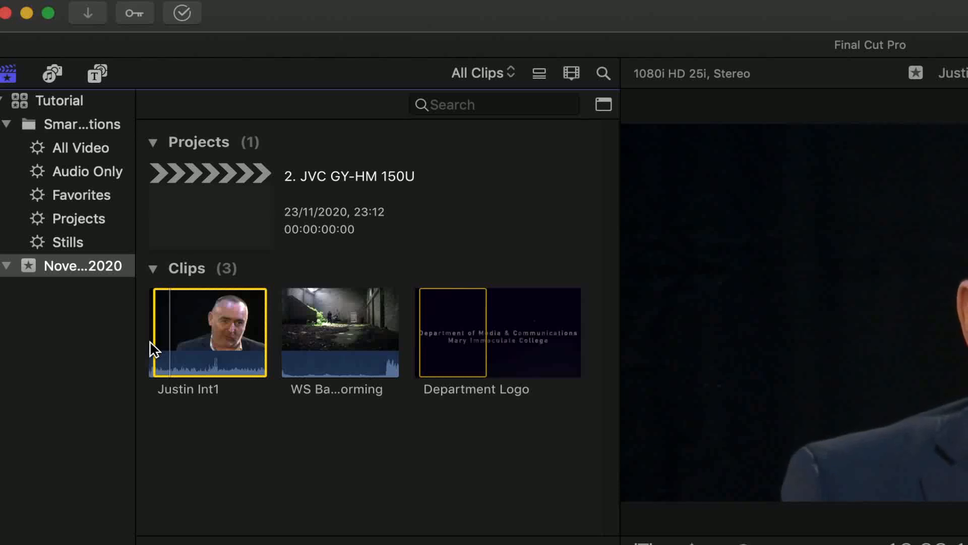
key(o)
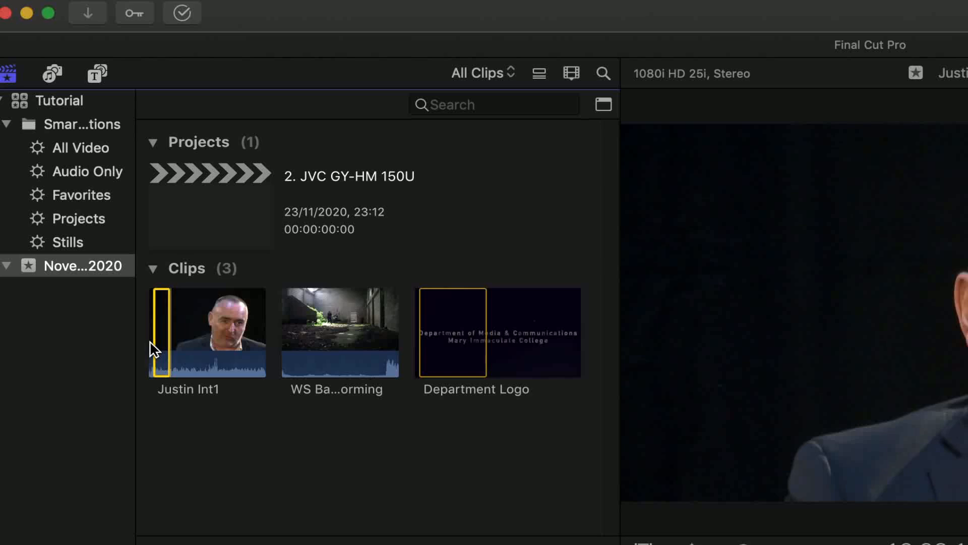
key(f)
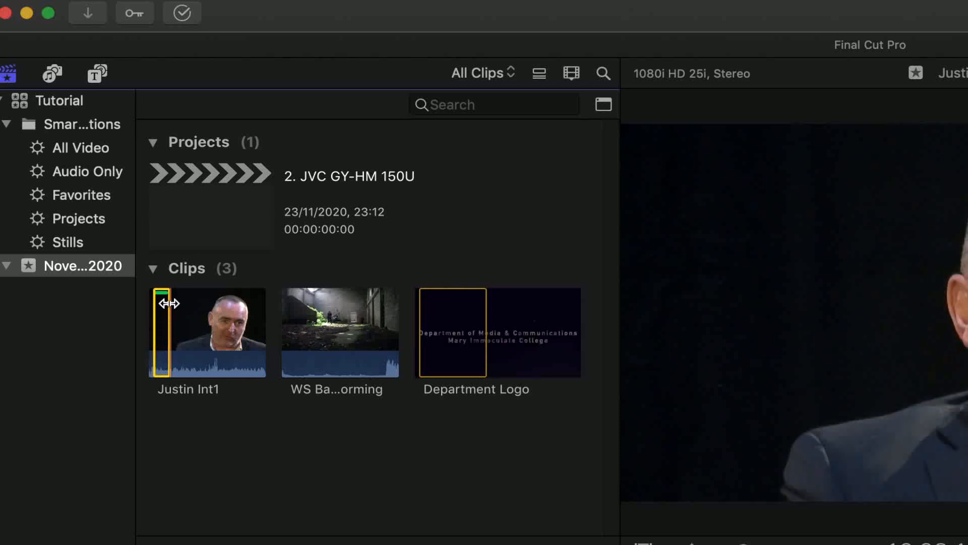
Show the Favorites smart collection and play the favorited interview section from its start
click(83, 196)
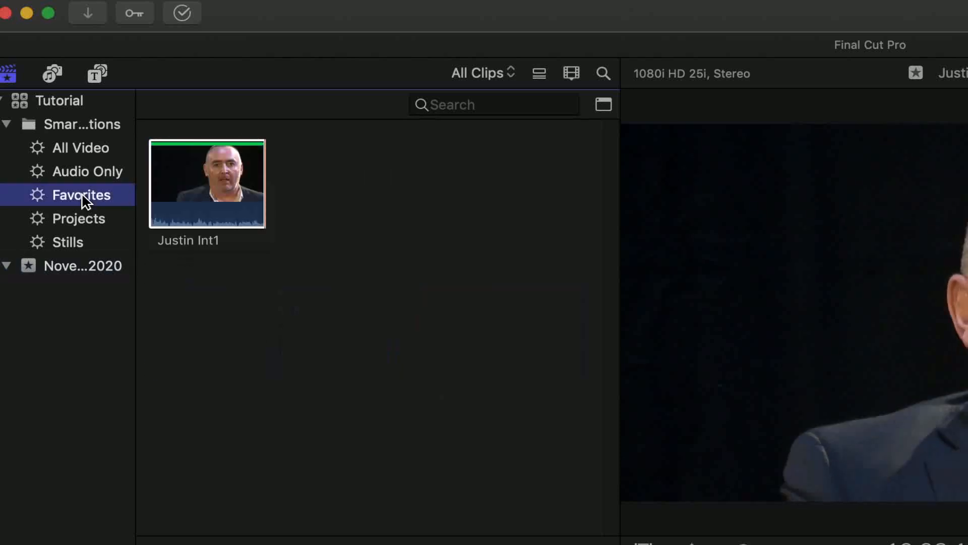
click(167, 191)
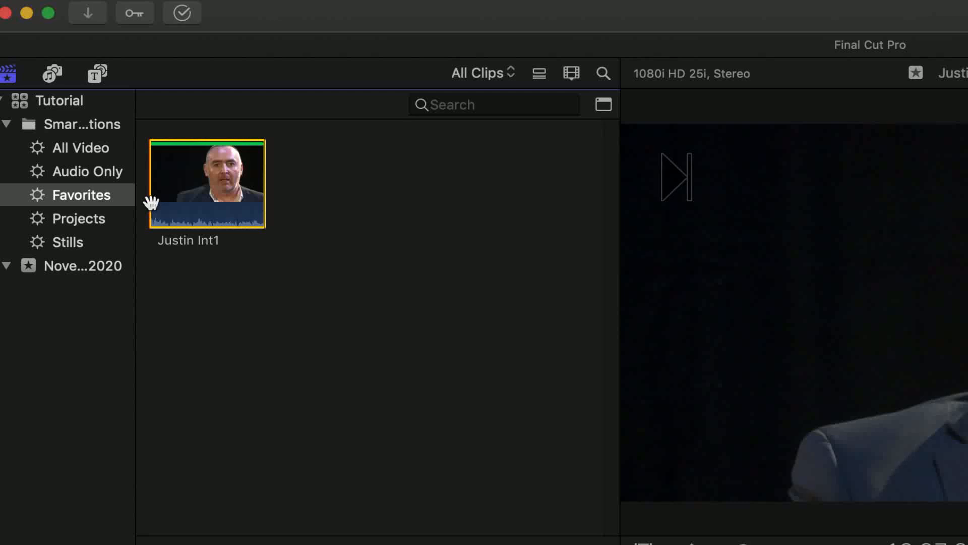
key(space)
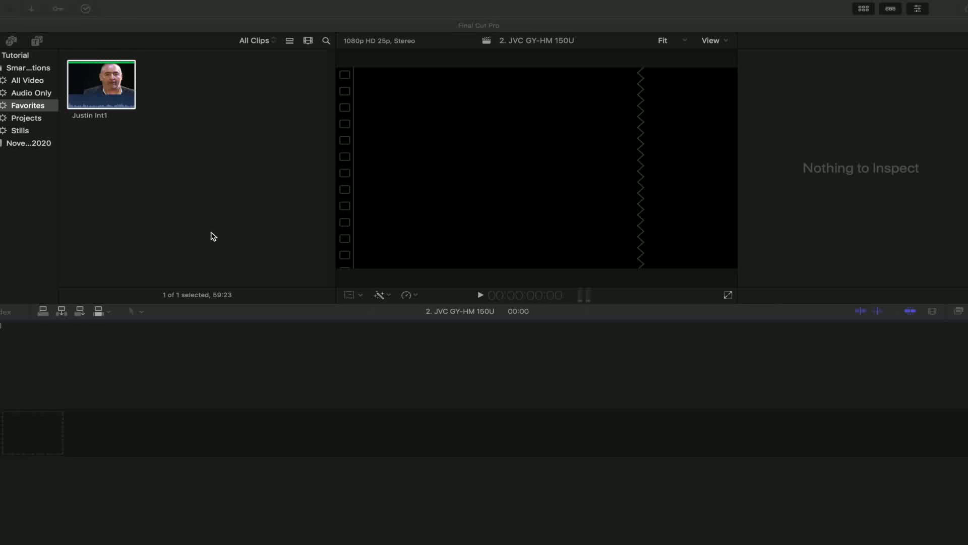
View the interview clip in the All Video smart collection, and view the Stills collection
click(28, 81)
click(27, 80)
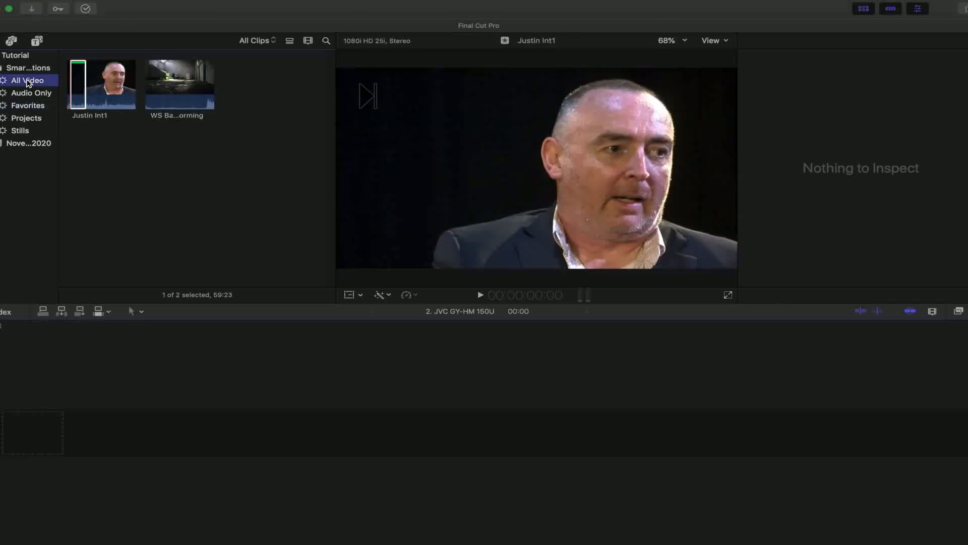
click(117, 99)
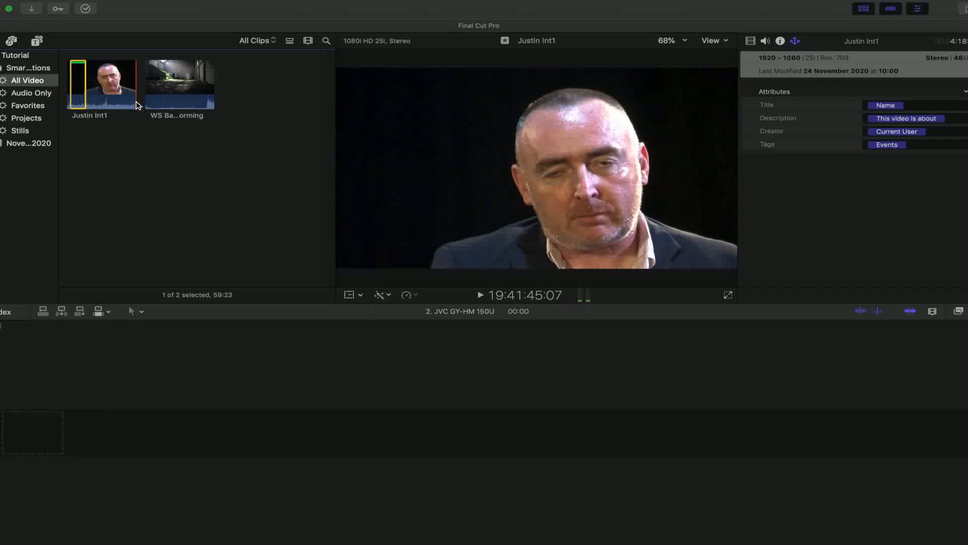
click(23, 133)
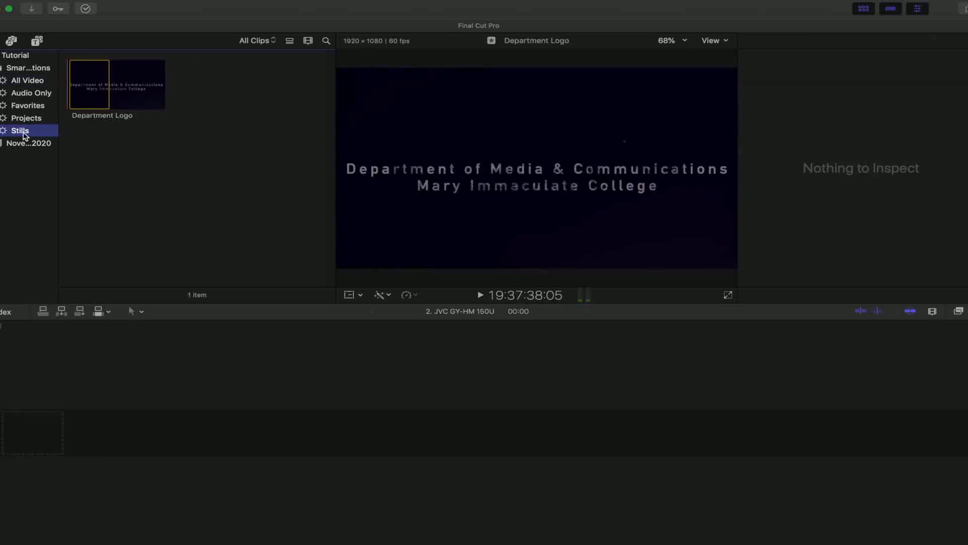
Return to the All Video collection, switch the browser to list mode and select the interview's favorite range
click(24, 82)
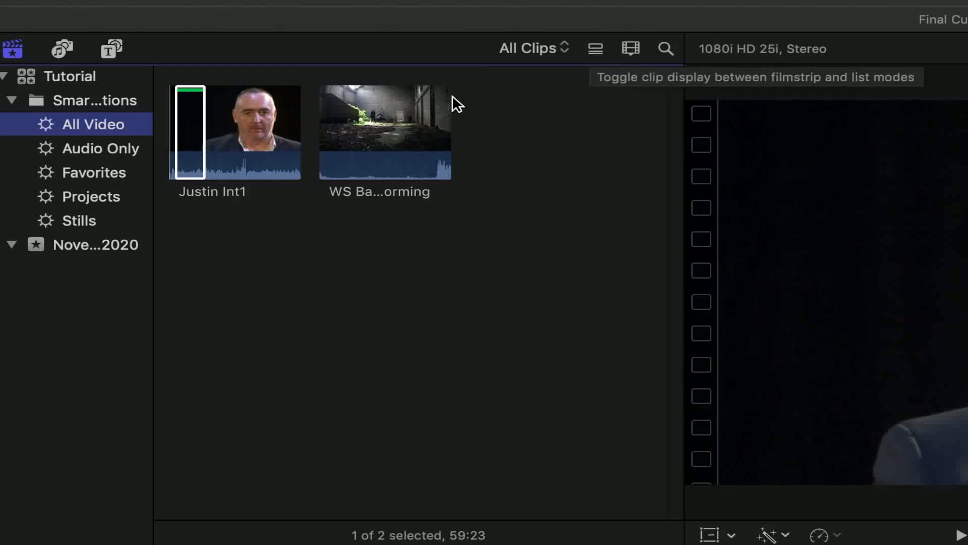
click(249, 111)
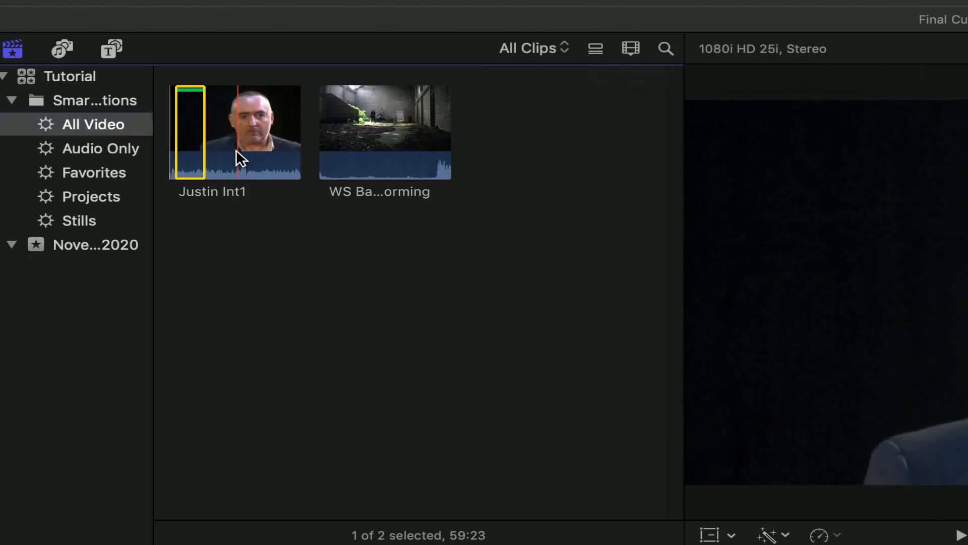
click(597, 50)
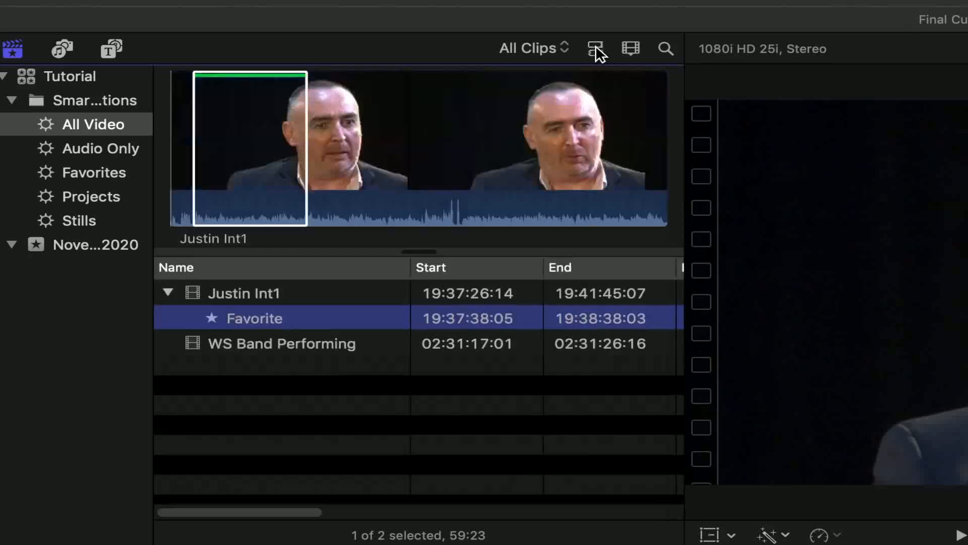
click(217, 98)
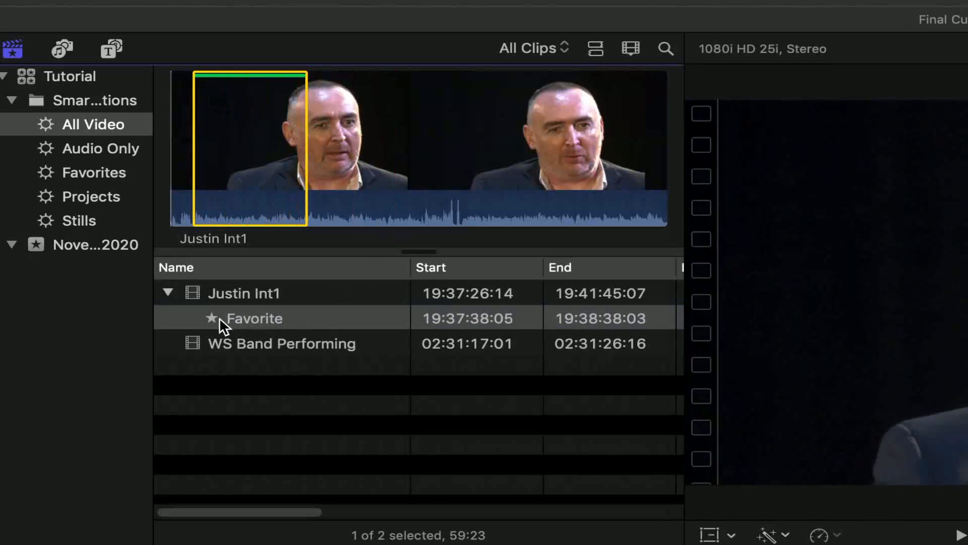
Collapse and re-expand the interview clip's entry in the list, and bring the Notes column into view
click(166, 293)
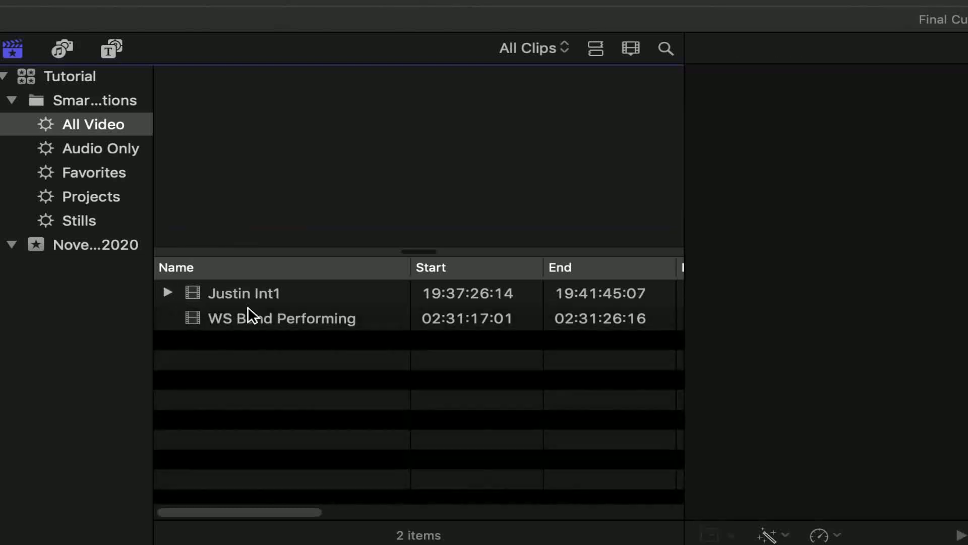
click(168, 292)
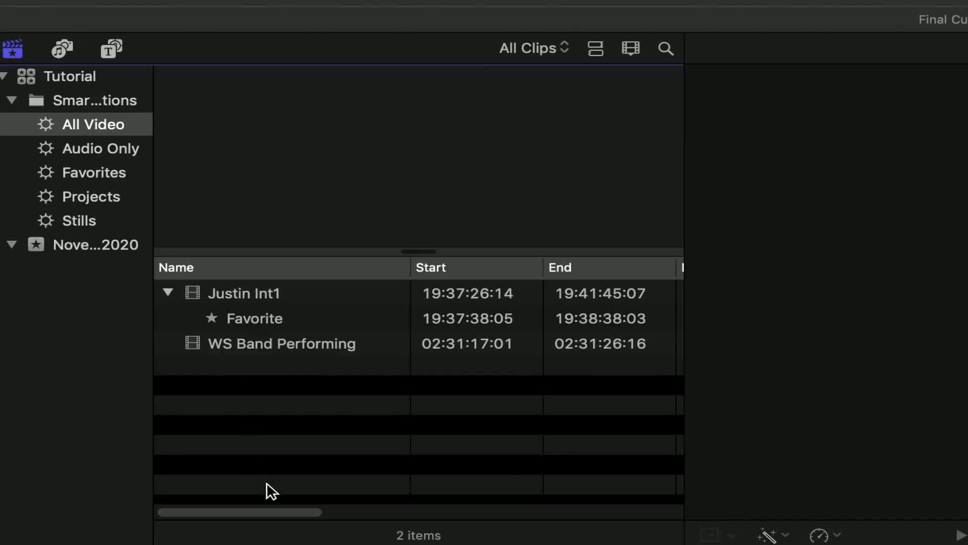
drag(262, 513, 506, 537)
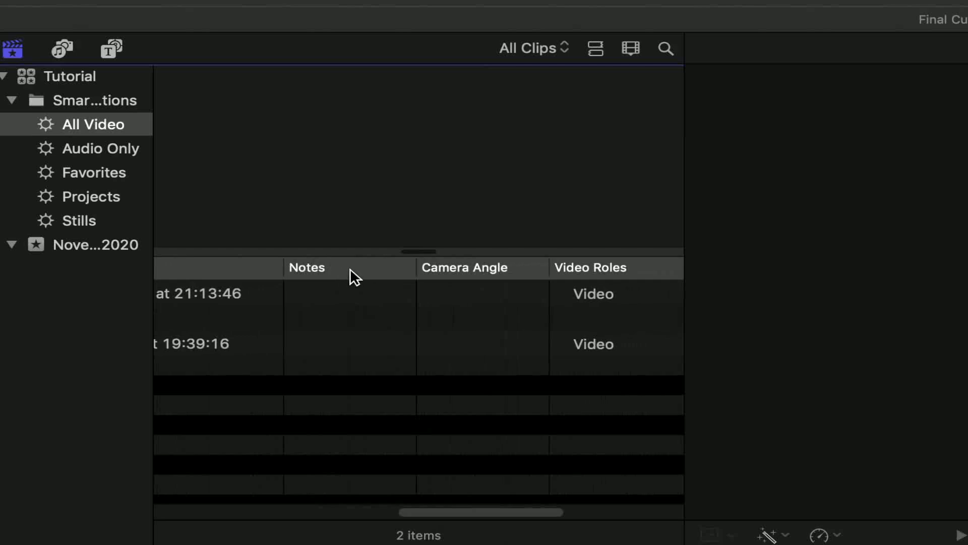
Move the Notes column beside the Name column and add the note "Influences" to the interview's favorite range
drag(352, 267, 480, 276)
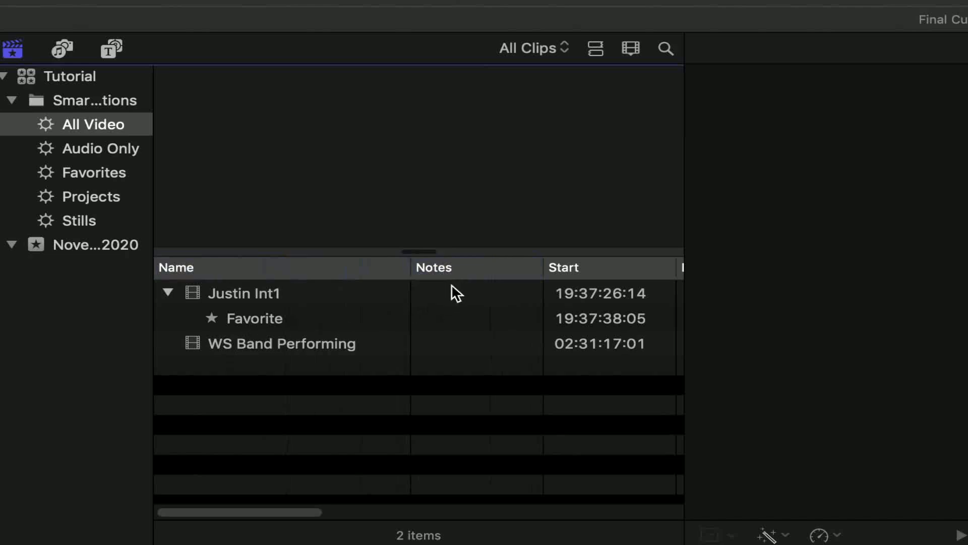
click(450, 318)
click(452, 317)
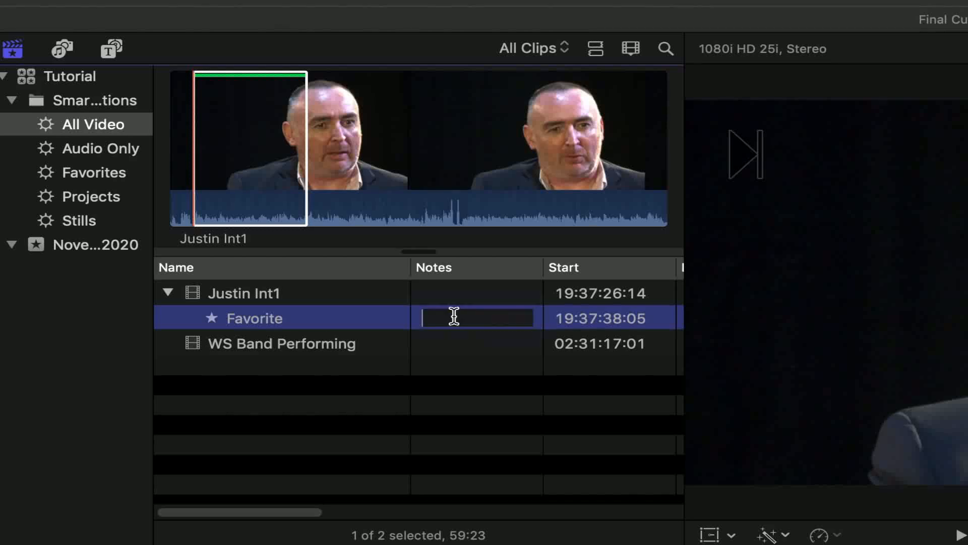
text(Influences)
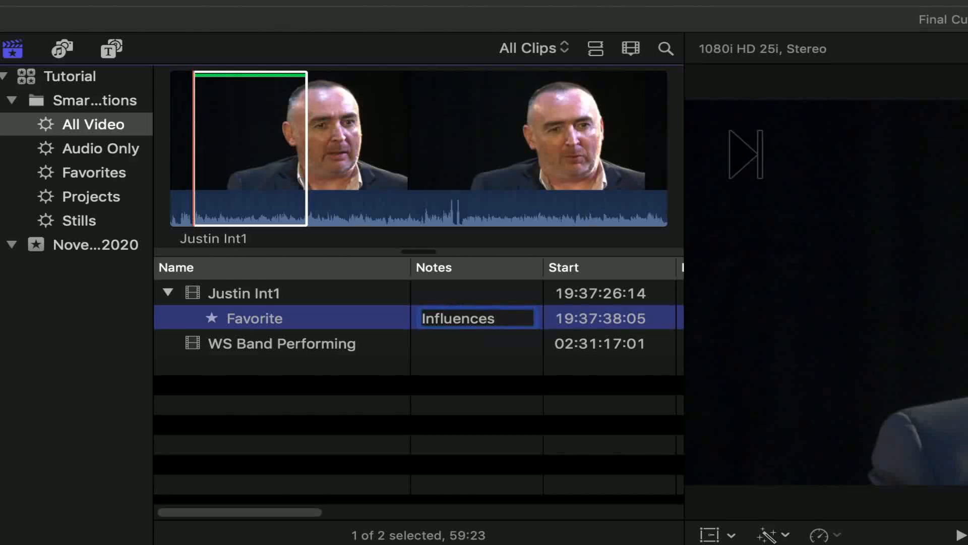
key(Return)
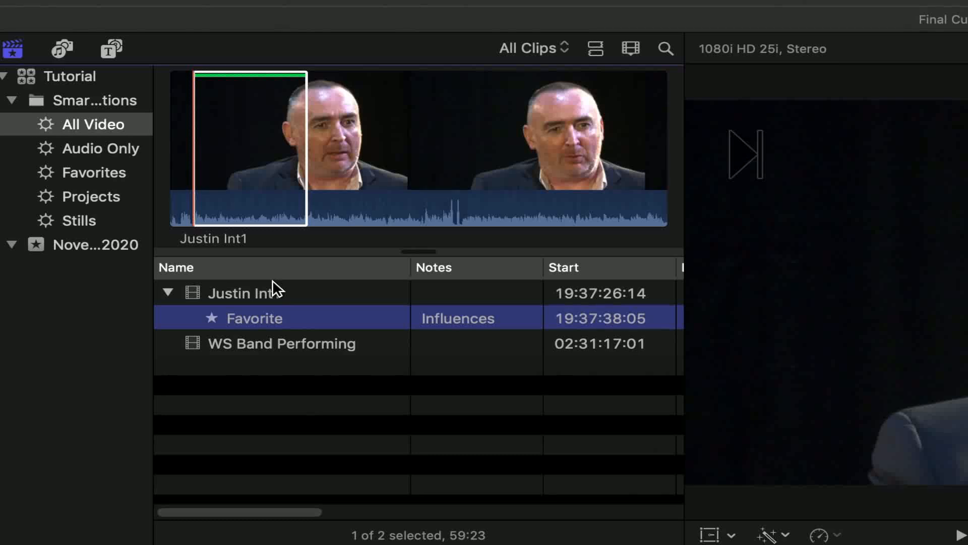
Return to filmstrip mode, play the interview past its first favorite, and mark a second range of about 16 seconds as a favorite
click(314, 198)
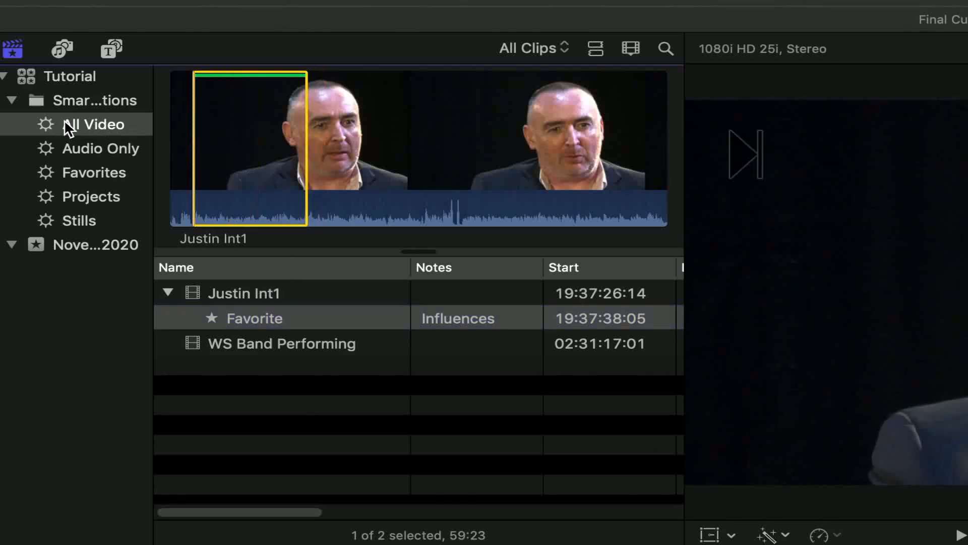
click(595, 49)
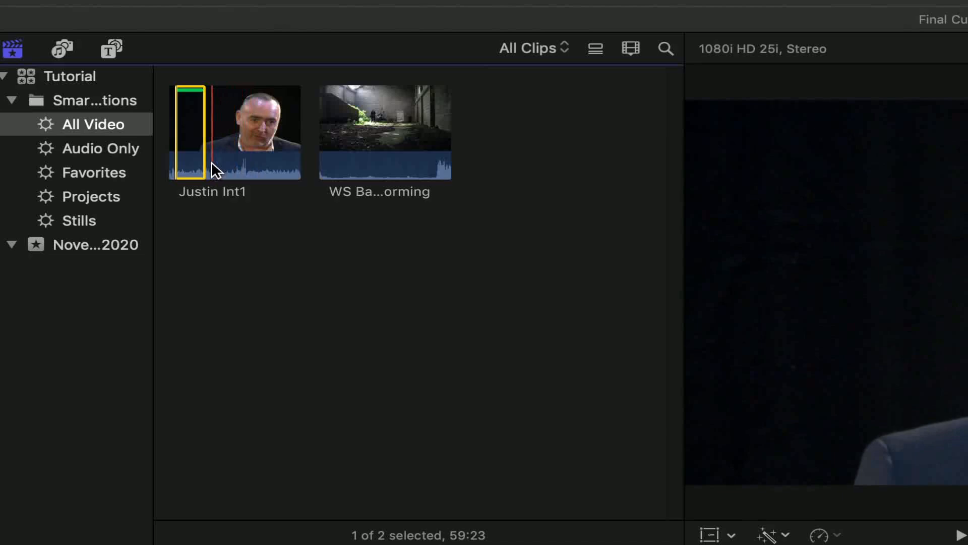
key(space)
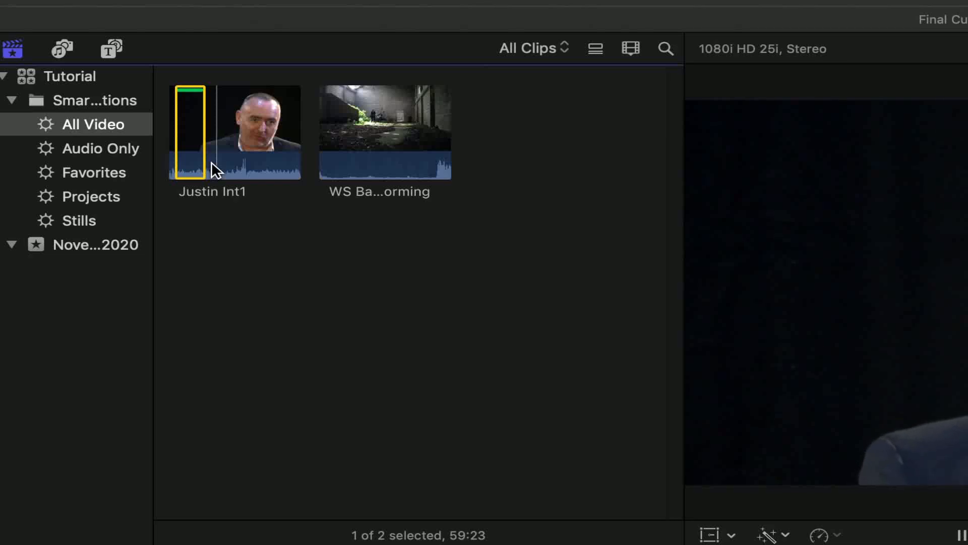
key(i)
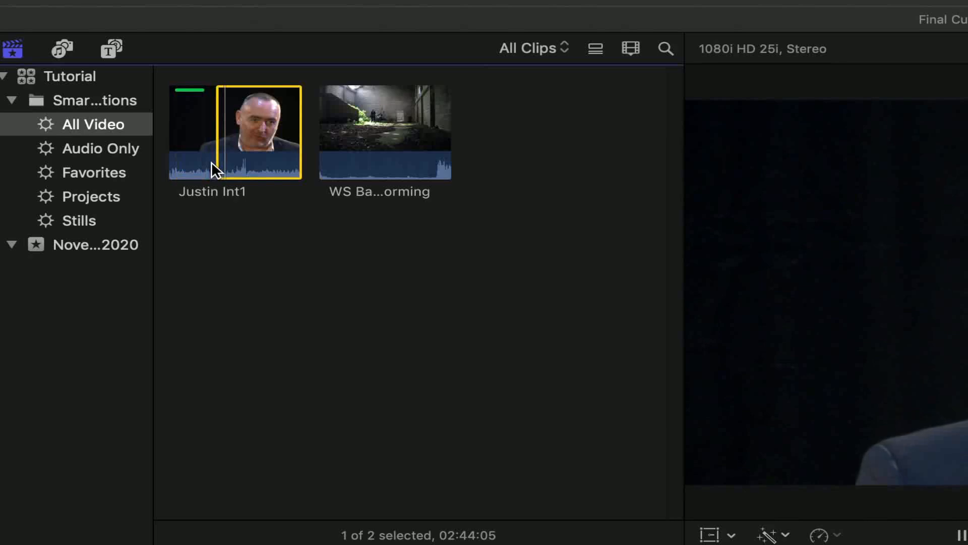
key(o)
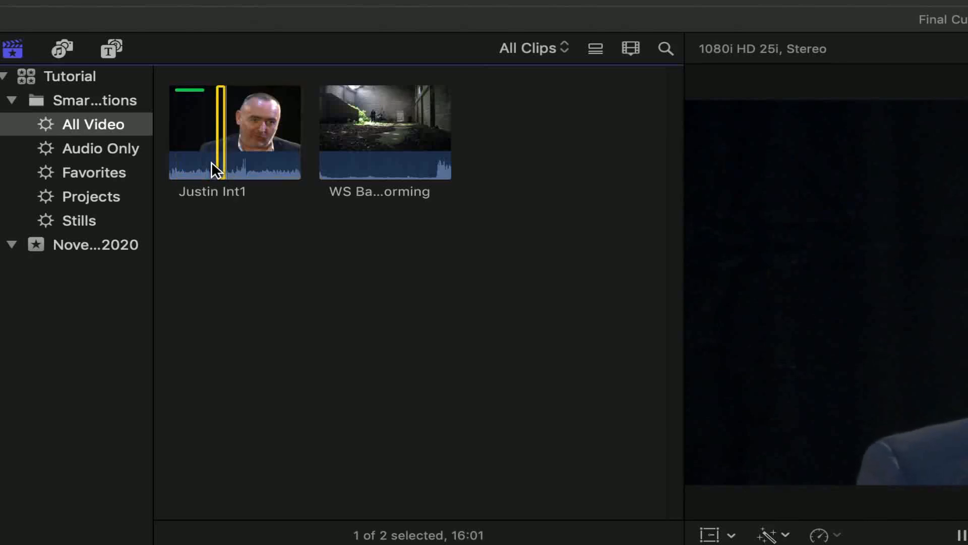
key(f)
key(space)
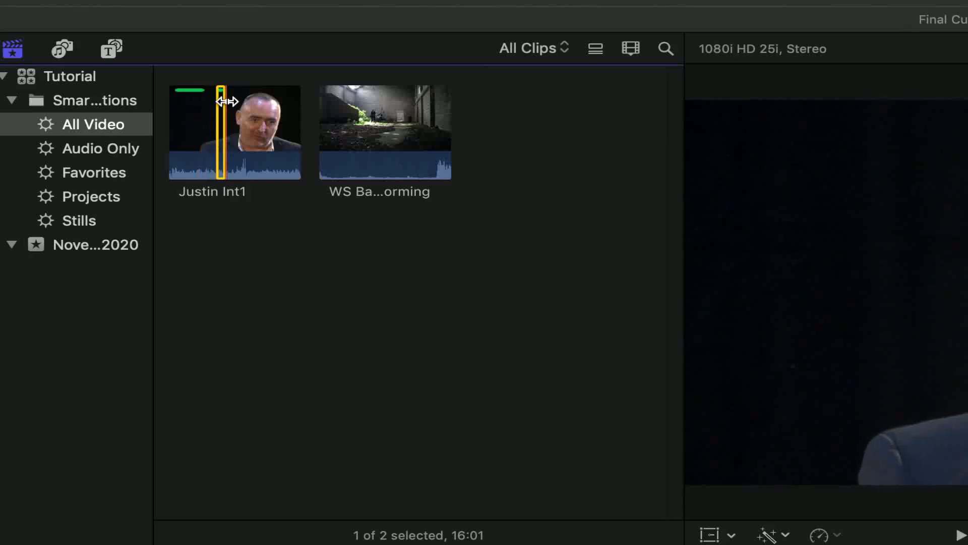
In the Favorites collection, expand both interview entries in list mode and add the note "Plan" to the second favorite range
click(104, 170)
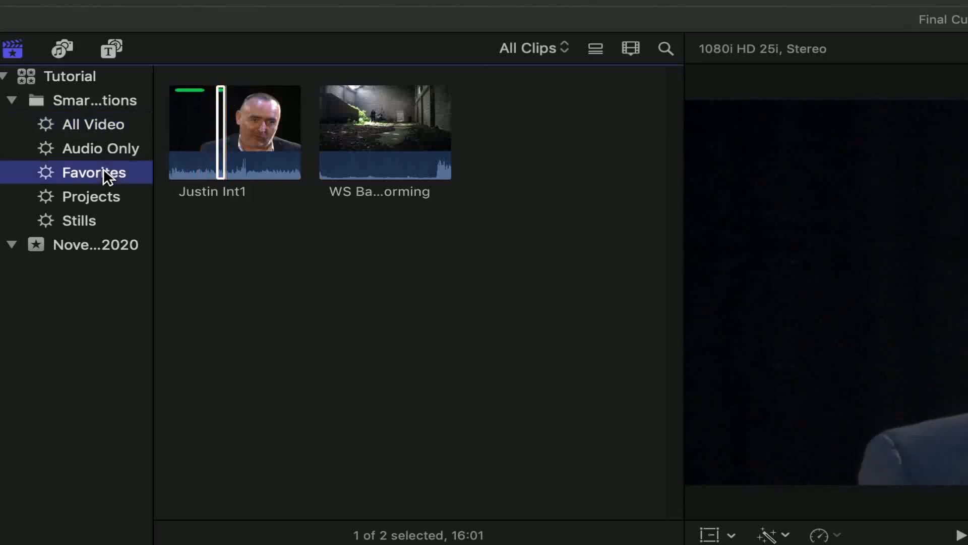
click(371, 146)
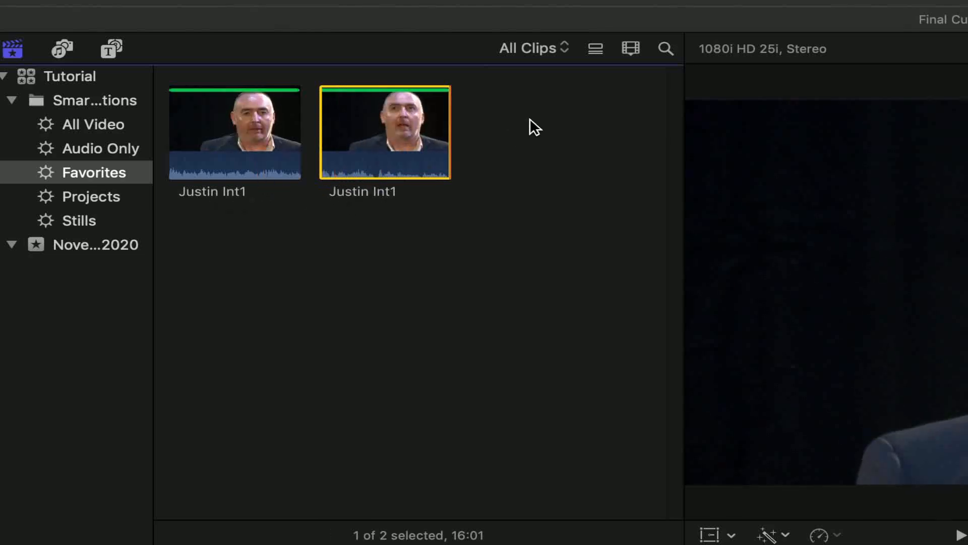
click(596, 49)
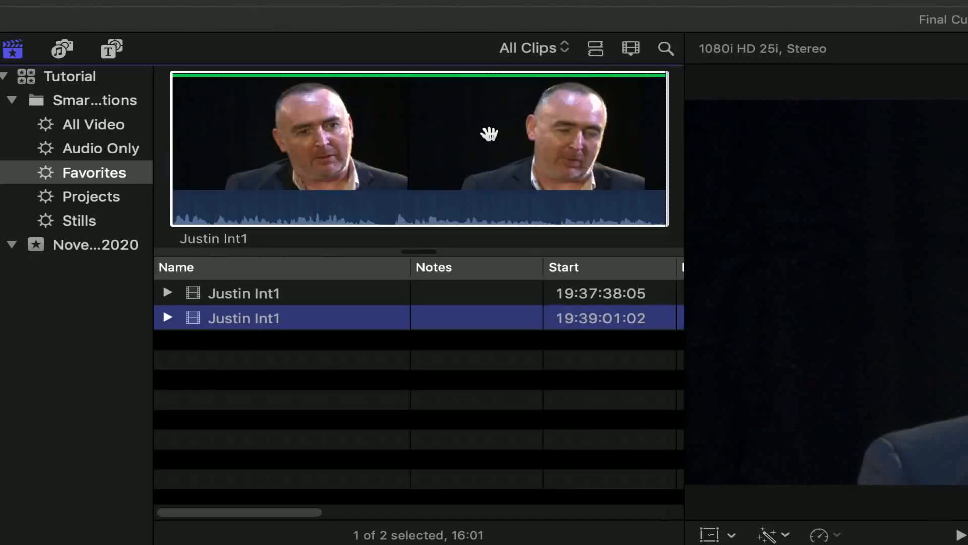
click(168, 292)
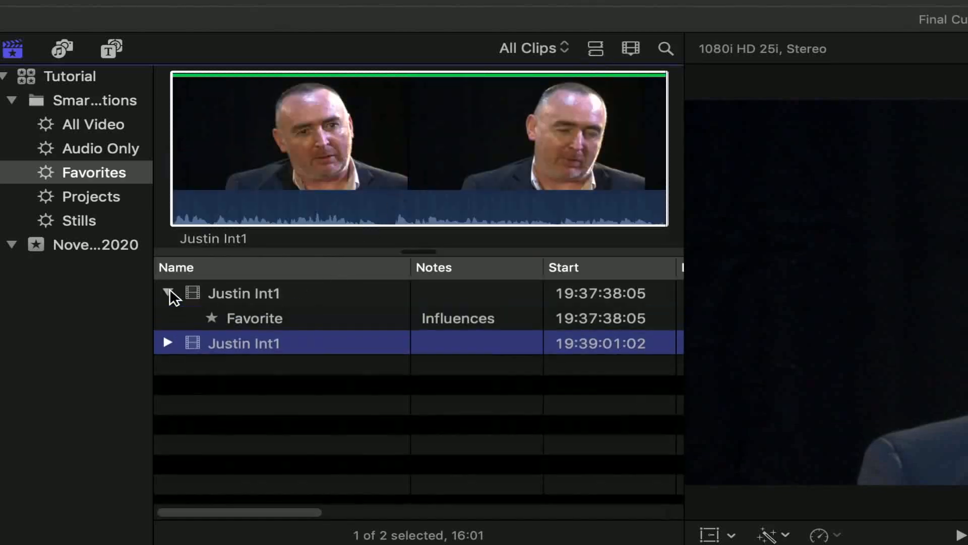
click(166, 342)
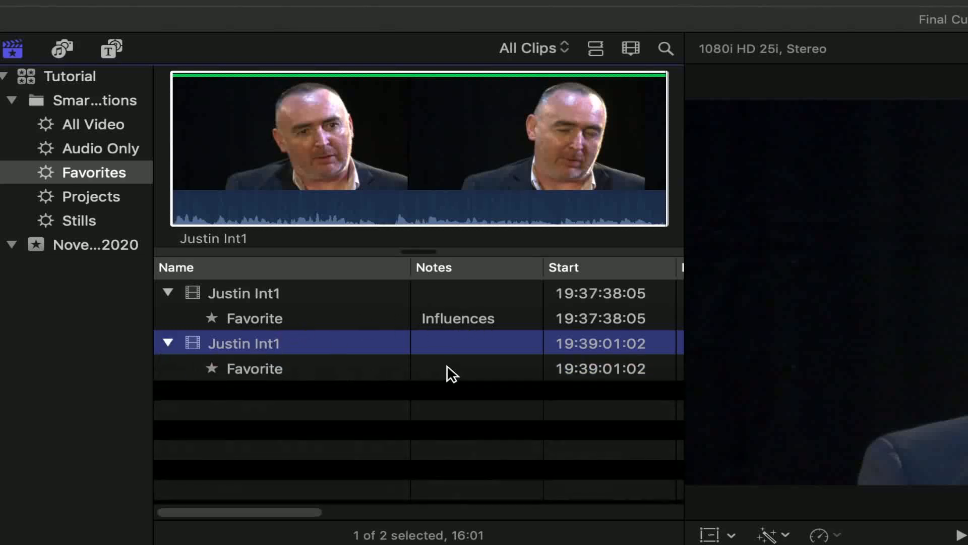
click(449, 367)
click(452, 367)
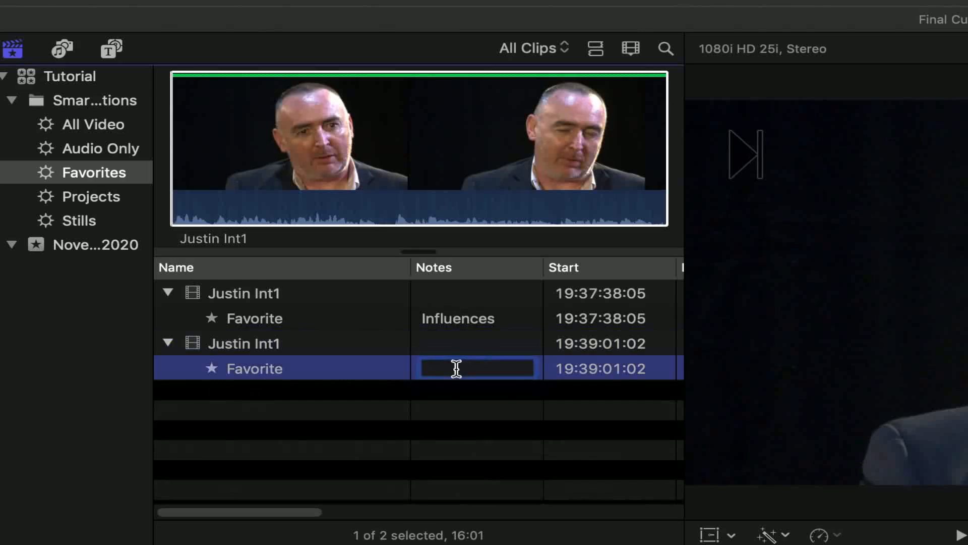
text(Plan)
key(Return)
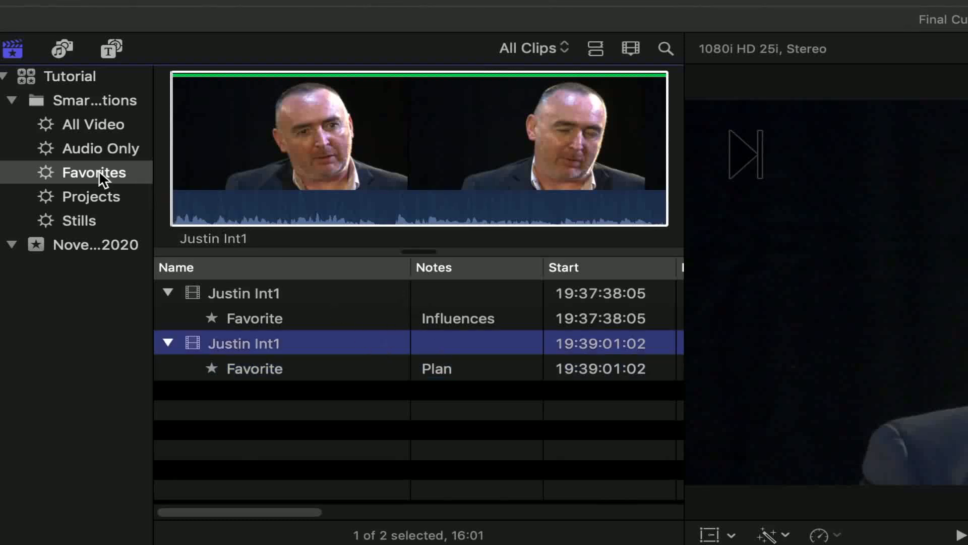
View All Video in filmstrip mode, and play the openings of both favorited interview sections in the Favorites collection
click(94, 124)
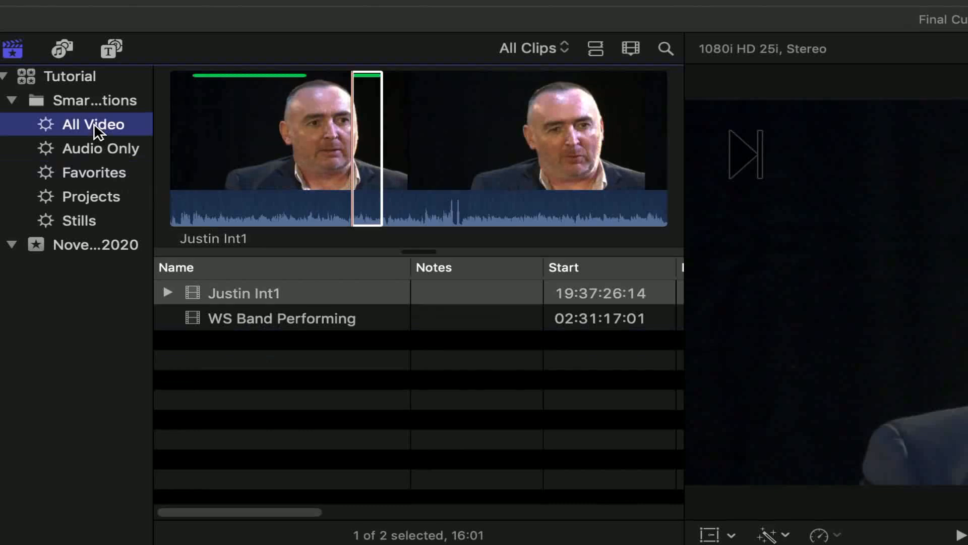
click(597, 48)
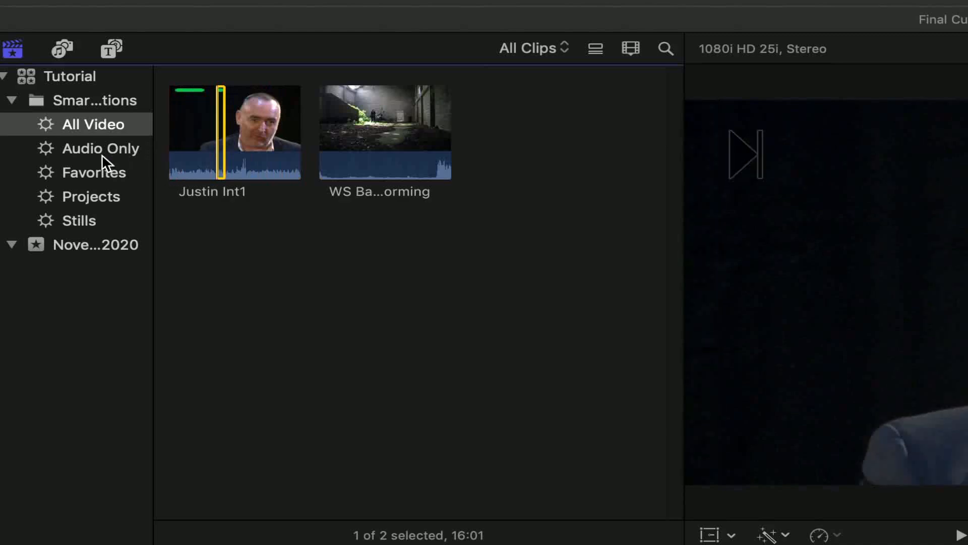
click(94, 171)
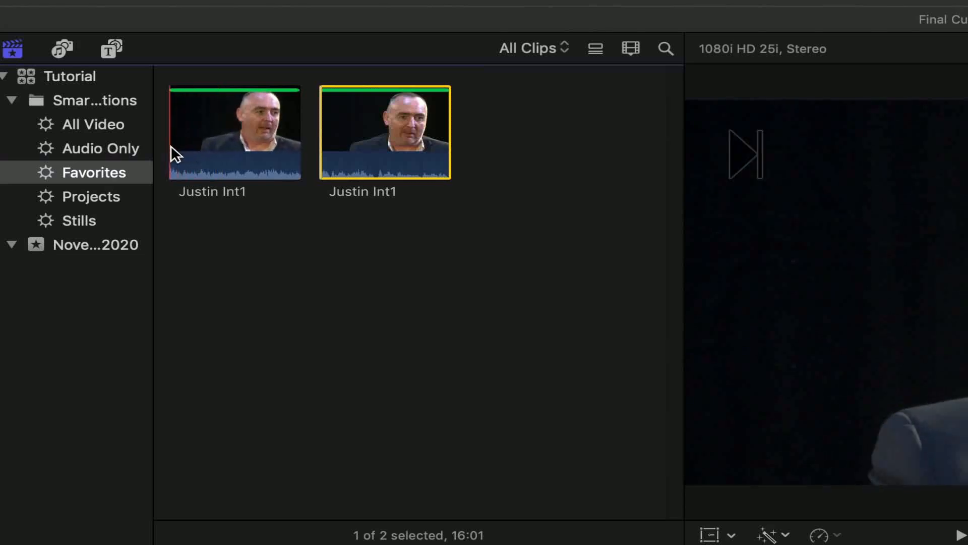
key(space)
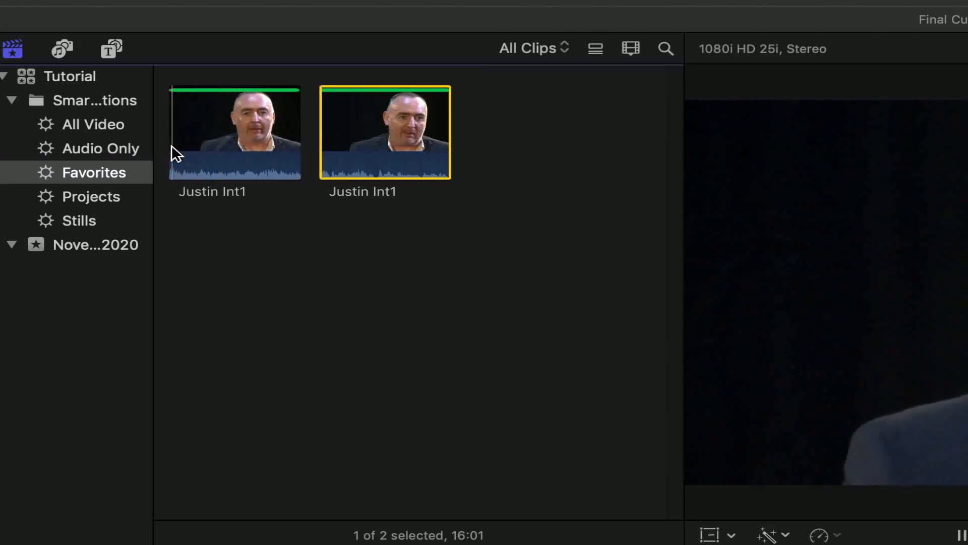
key(space)
key(space)
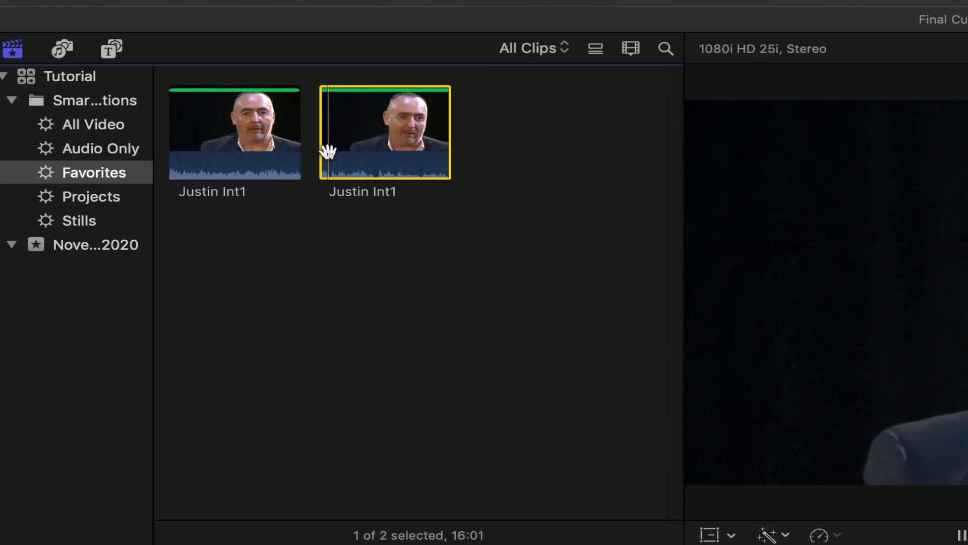
key(space)
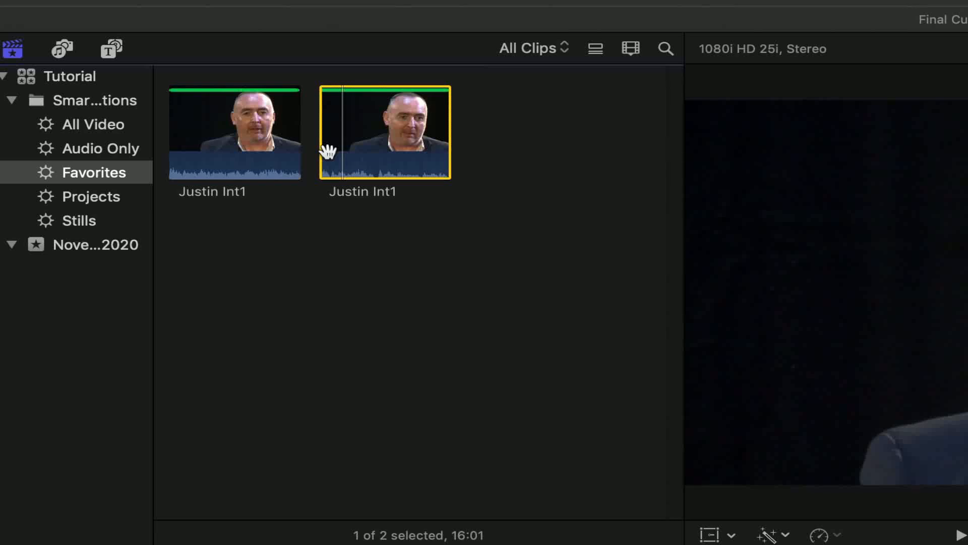
Switch the Favorites collection to list mode and expand both interview entries to view their notes
click(596, 51)
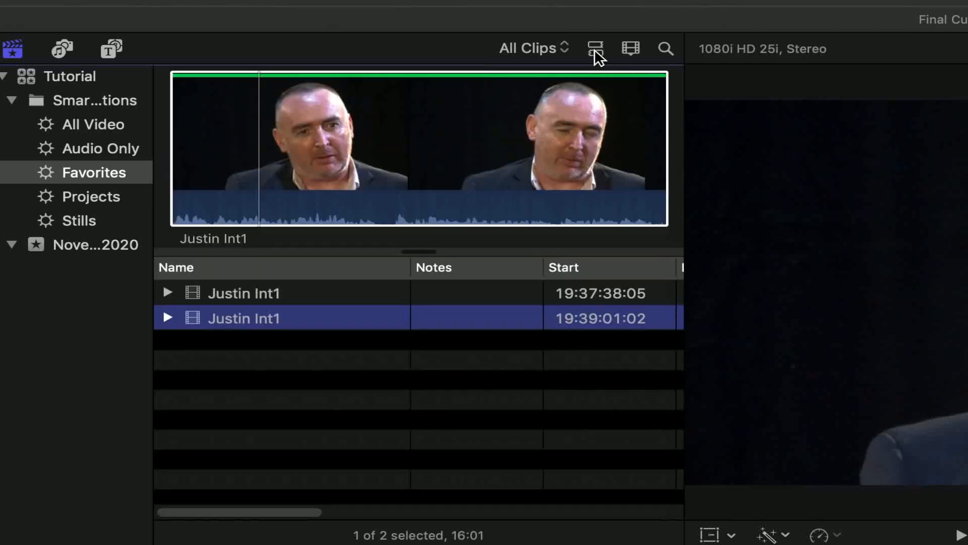
click(169, 292)
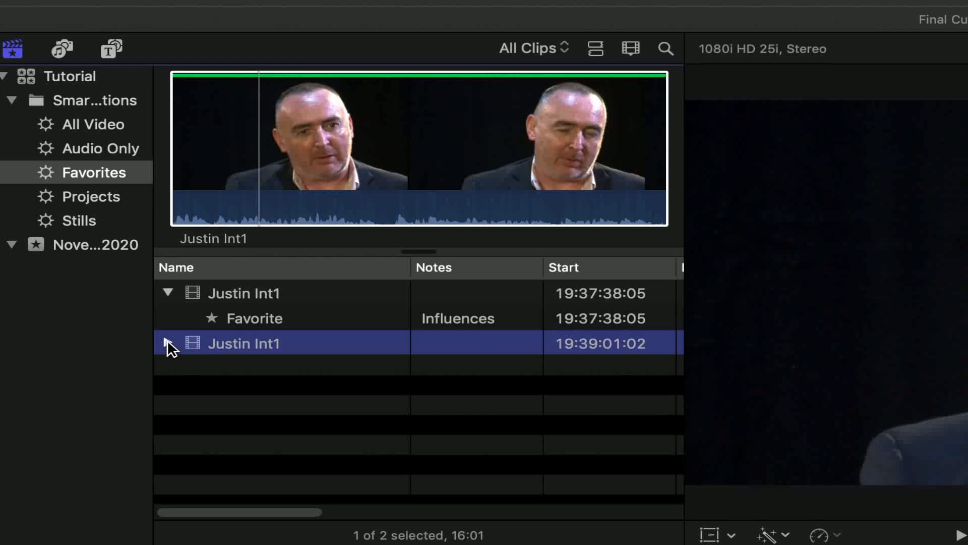
click(167, 342)
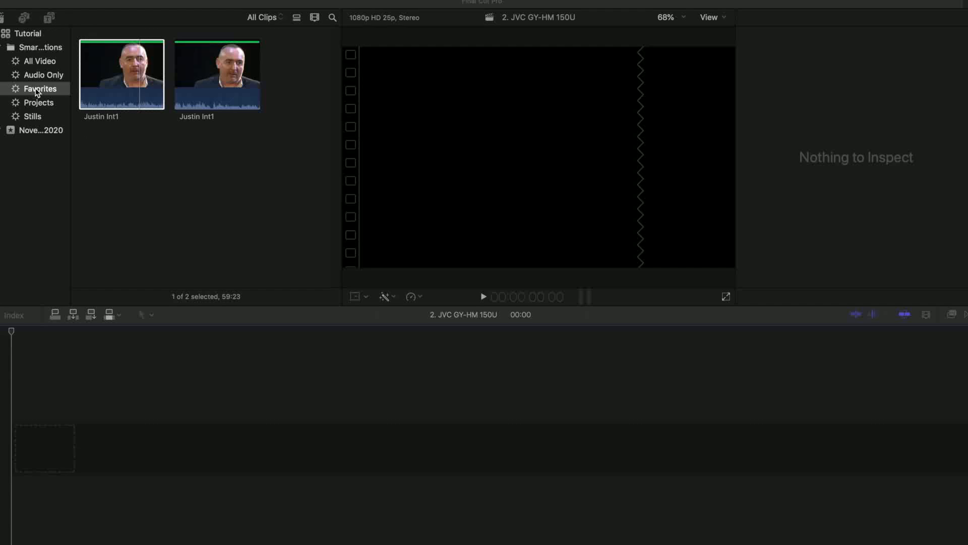
Check the first favorited section's note in list mode, and return the browser to filmstrip mode
click(108, 87)
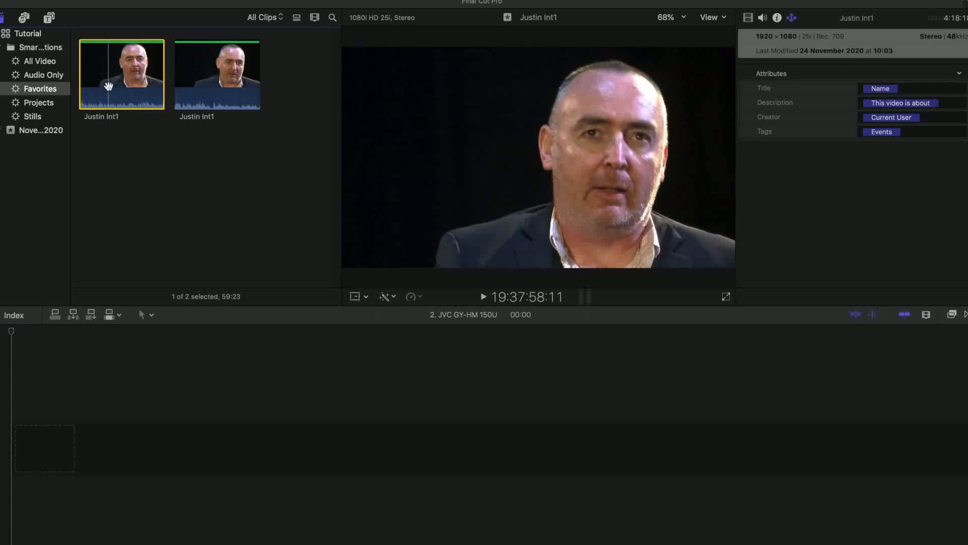
click(297, 18)
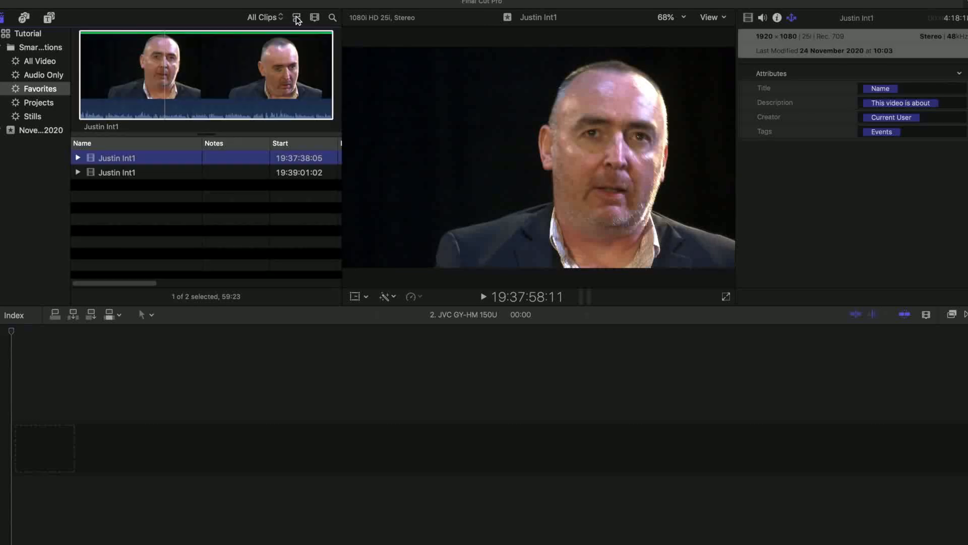
click(78, 159)
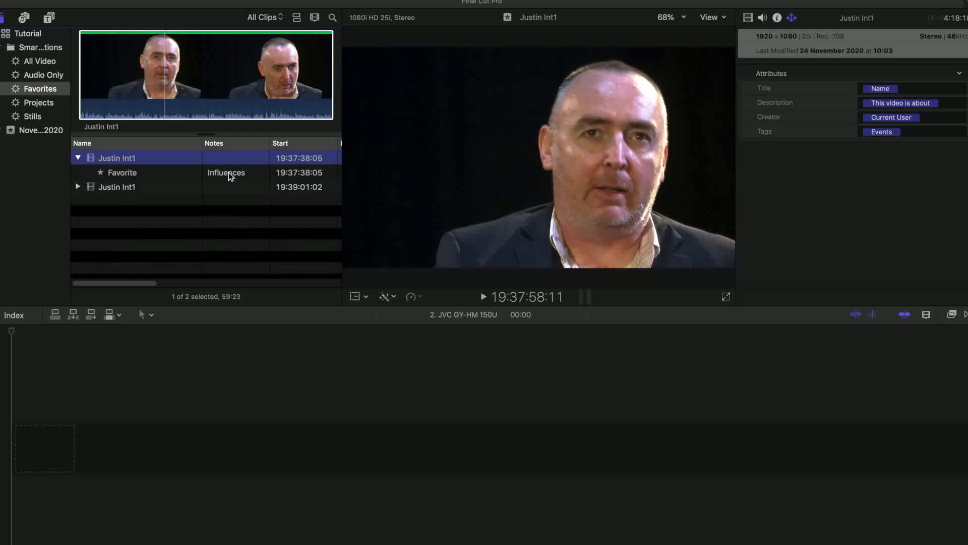
click(296, 19)
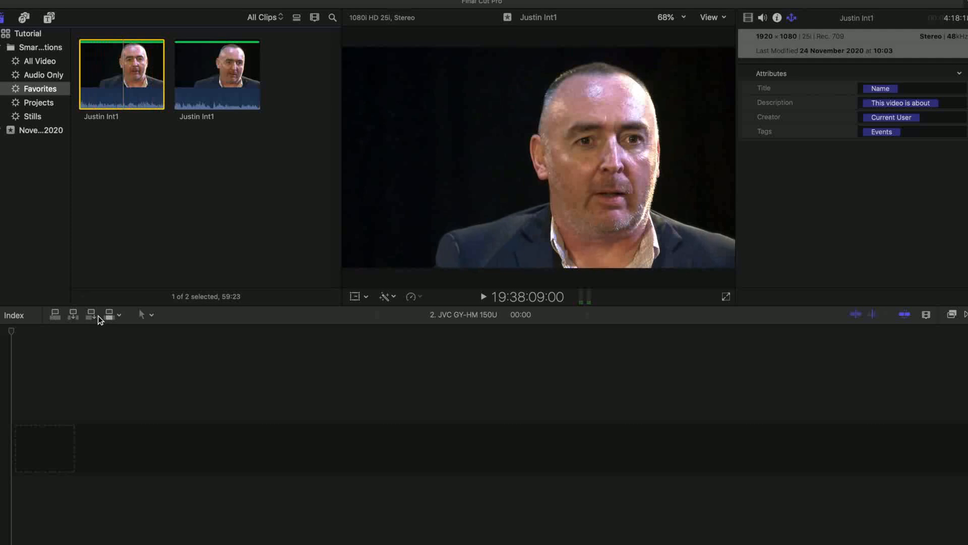
Overwrite the first favorited interview section onto the primary storyline at the timeline's start, and return the playhead to the beginning
click(98, 334)
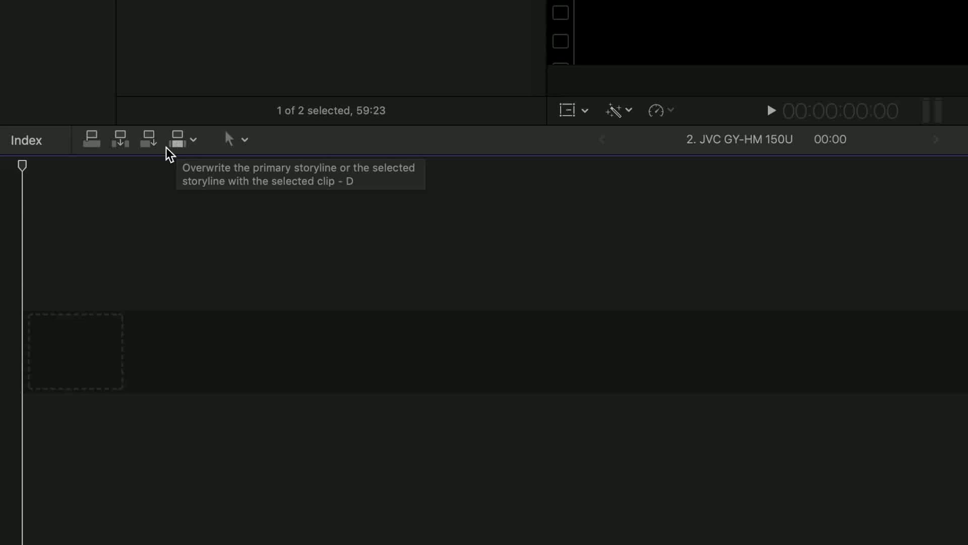
mouse_move(24, 167)
mouse_down()
mouse_move(249, 183)
mouse_move(21, 173)
mouse_up()
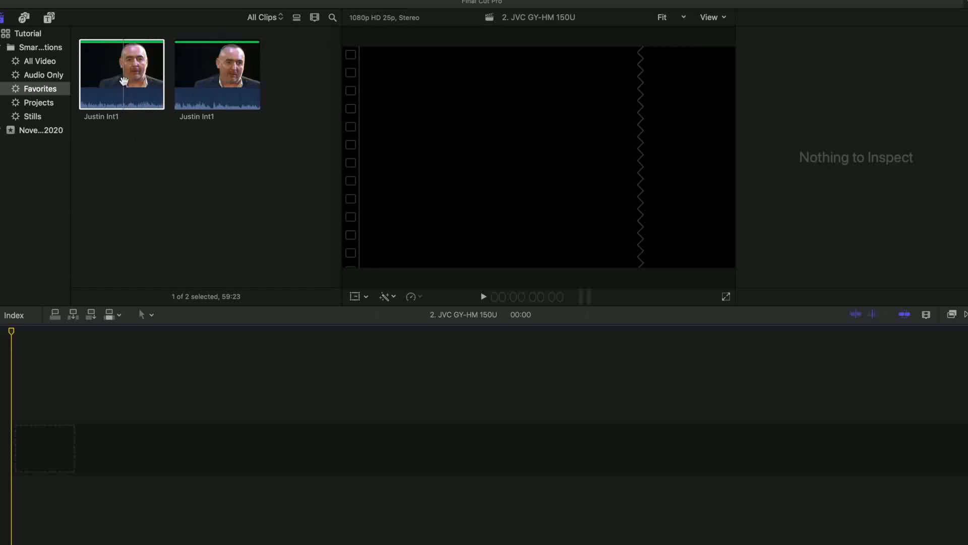
click(123, 82)
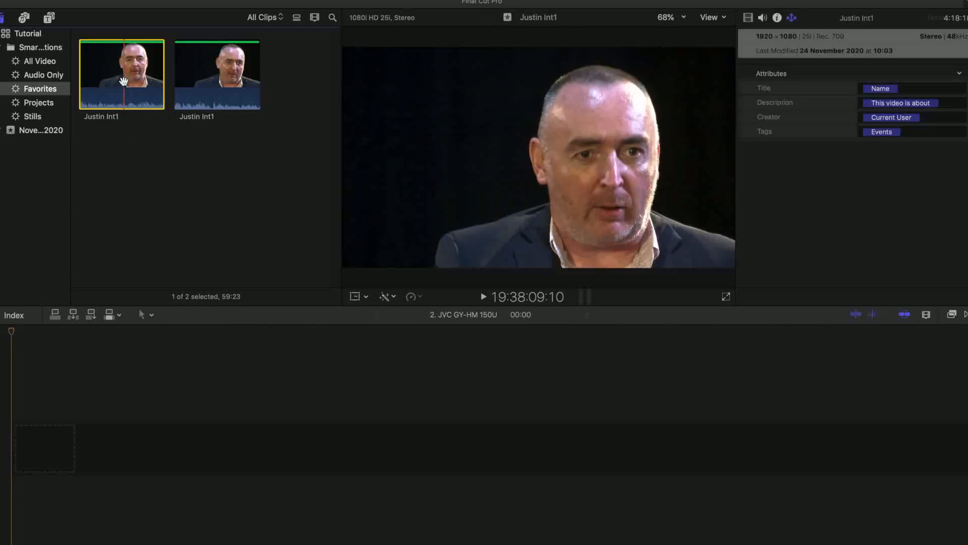
click(109, 315)
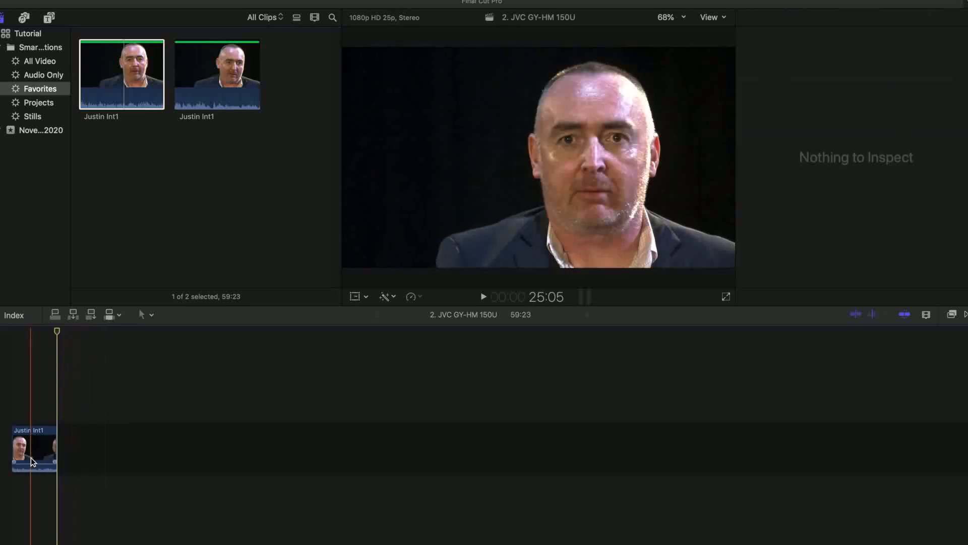
drag(57, 333, 9, 336)
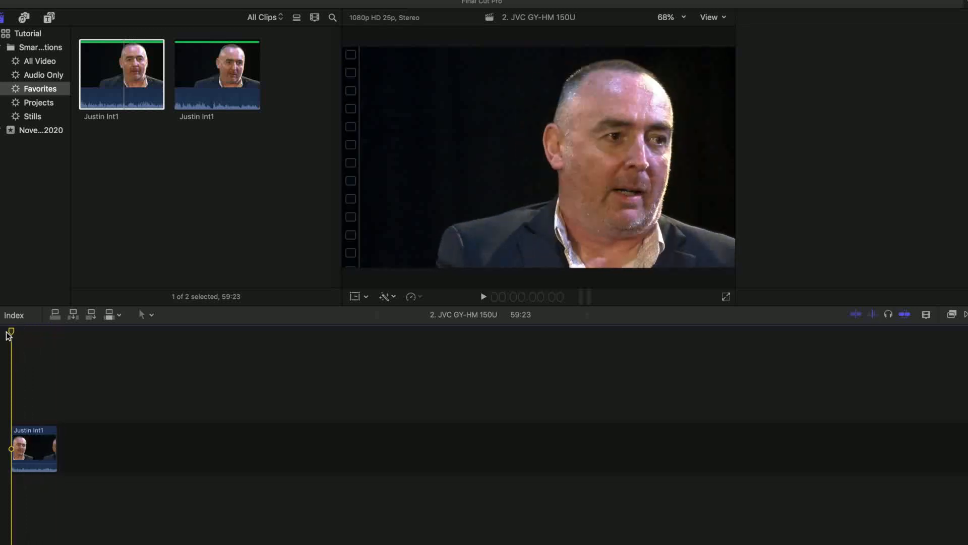
Play the timeline's opening, try overwriting the second favorited interview section at about 7:03:12, past the first clip, and undo that edit
key(space)
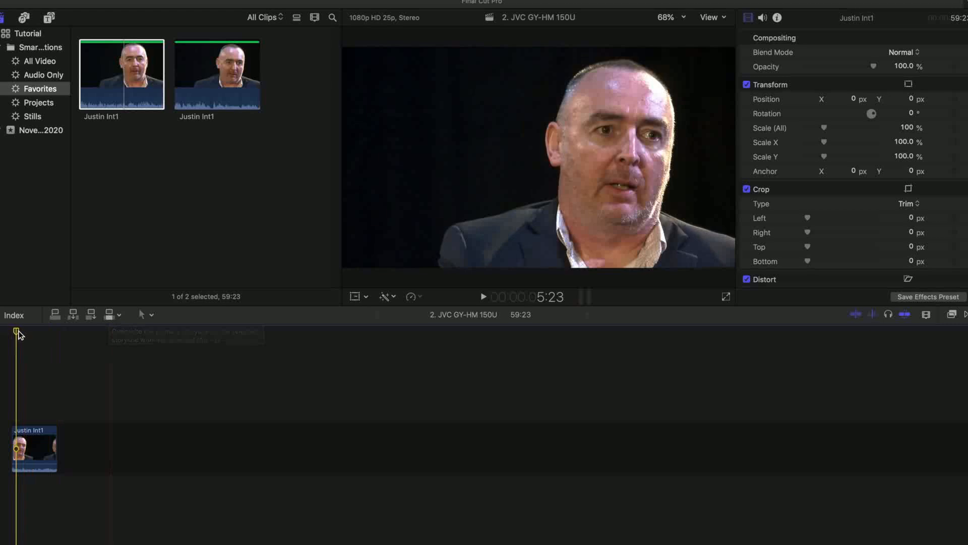
click(87, 338)
drag(111, 342, 335, 341)
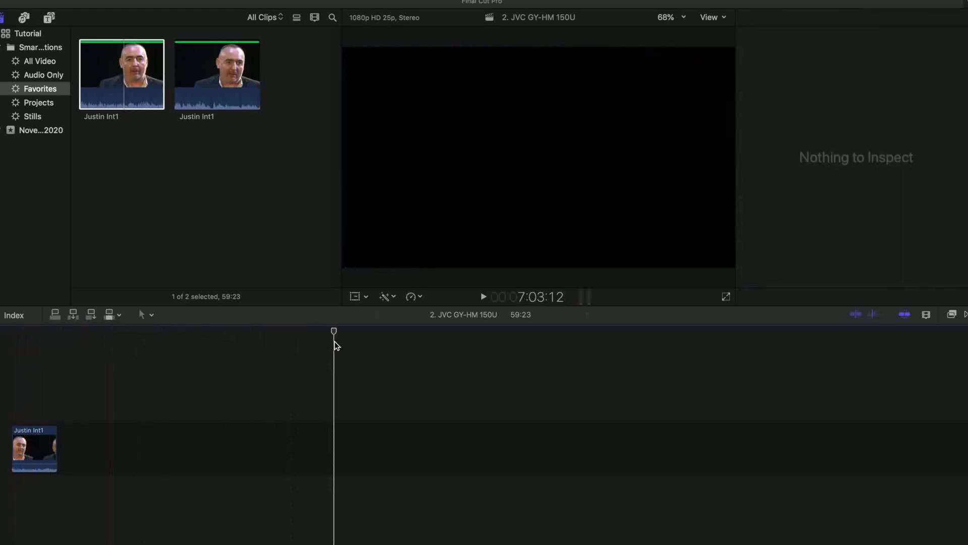
click(230, 76)
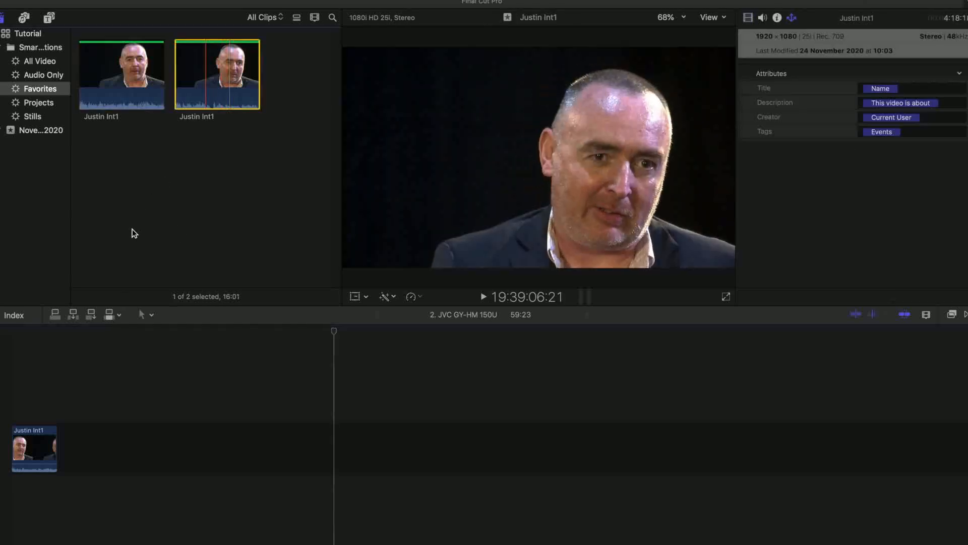
click(109, 314)
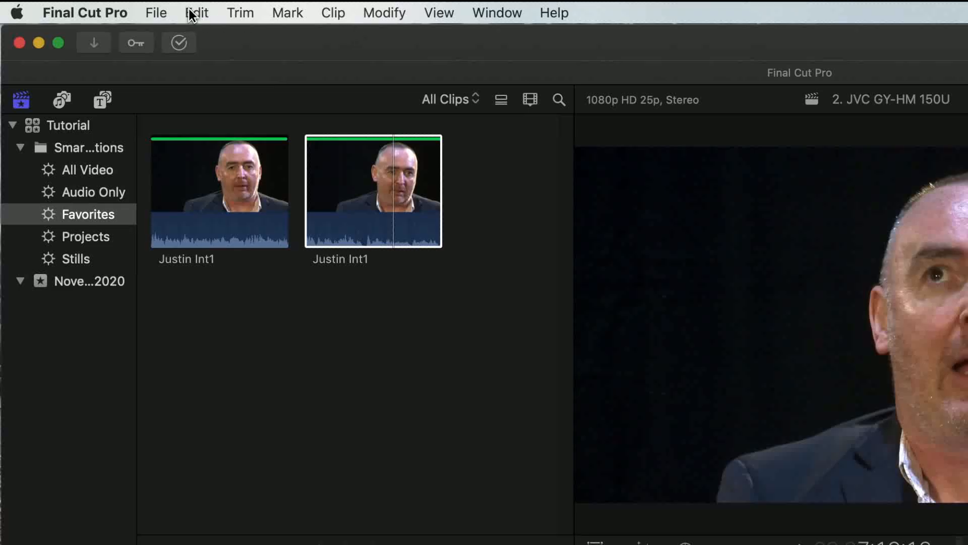
click(195, 12)
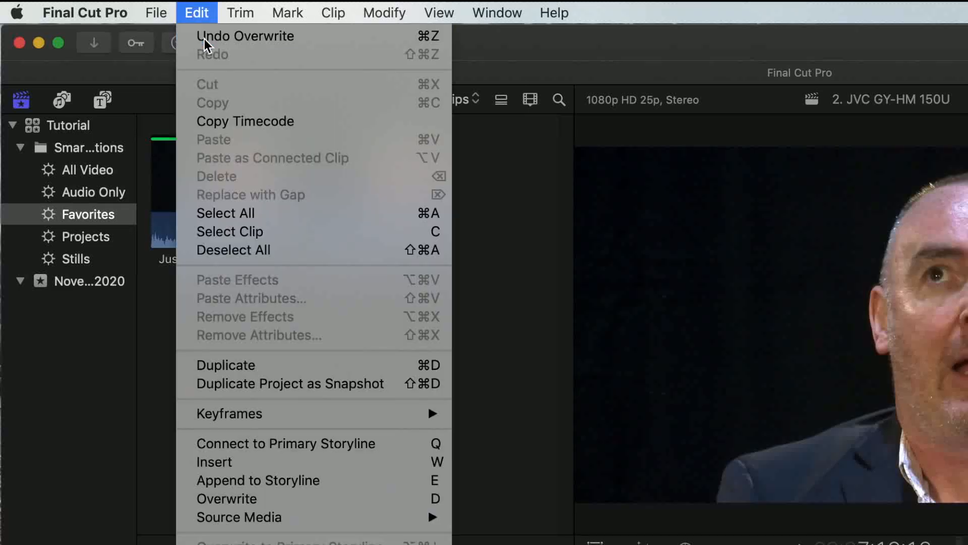
click(205, 36)
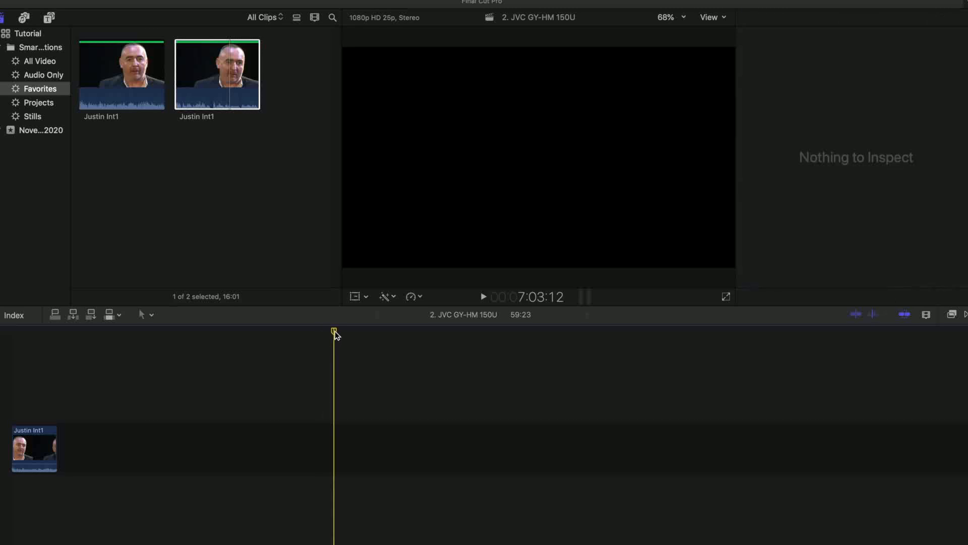
Move the playhead back over the first interview clip and test how it snaps to the clip's end
drag(335, 331, 27, 343)
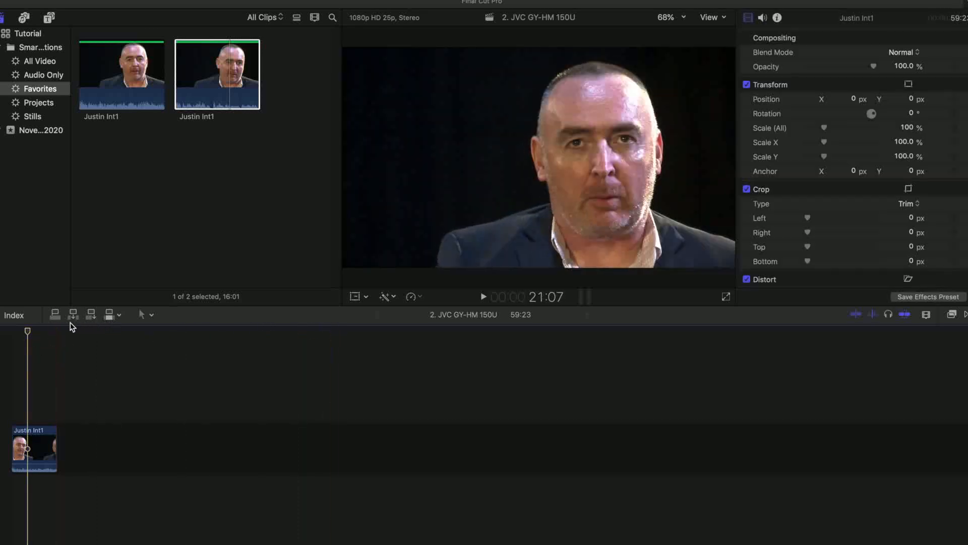
drag(28, 333, 57, 336)
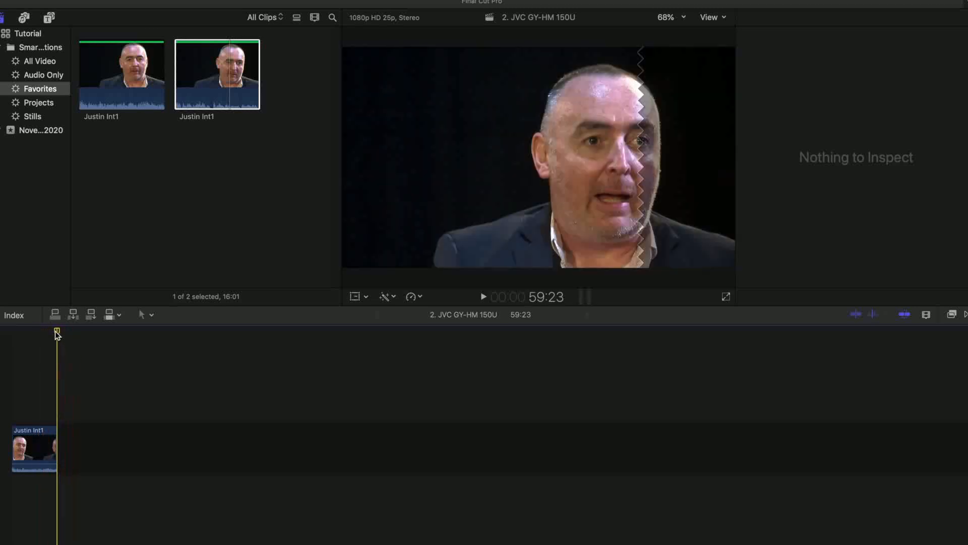
drag(56, 331, 38, 333)
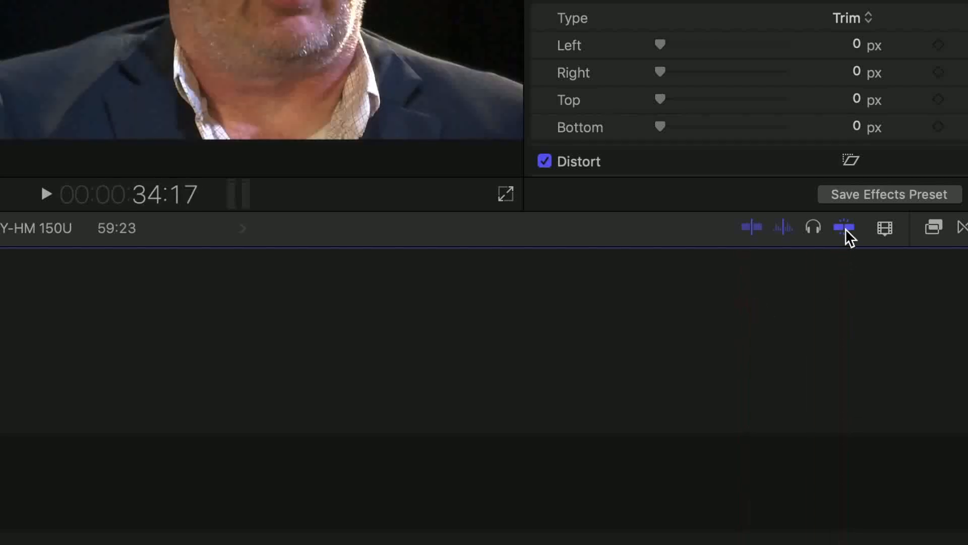
Turn timeline snapping off to test free playhead movement, and turn it back on and retest at the clip's end
click(845, 229)
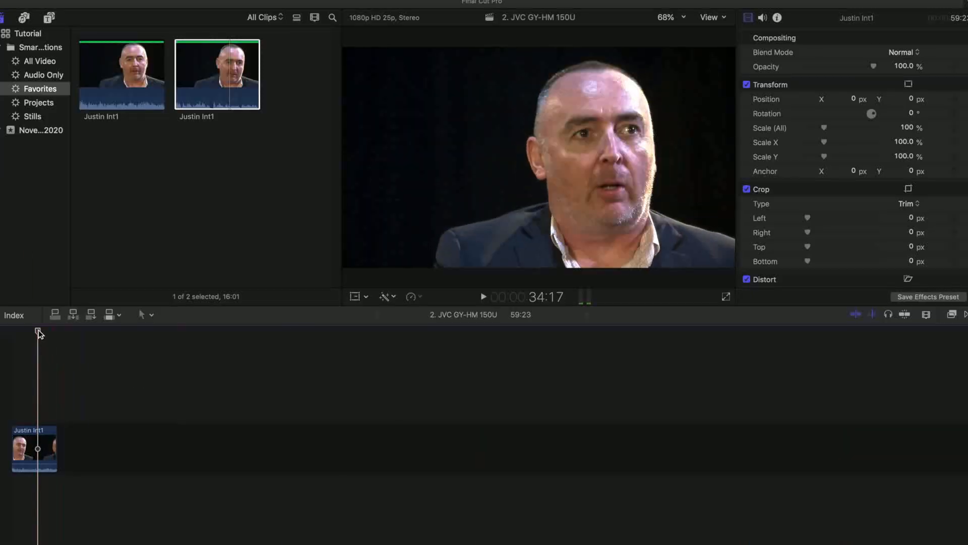
mouse_move(39, 332)
mouse_down()
mouse_move(78, 337)
mouse_move(36, 335)
mouse_up()
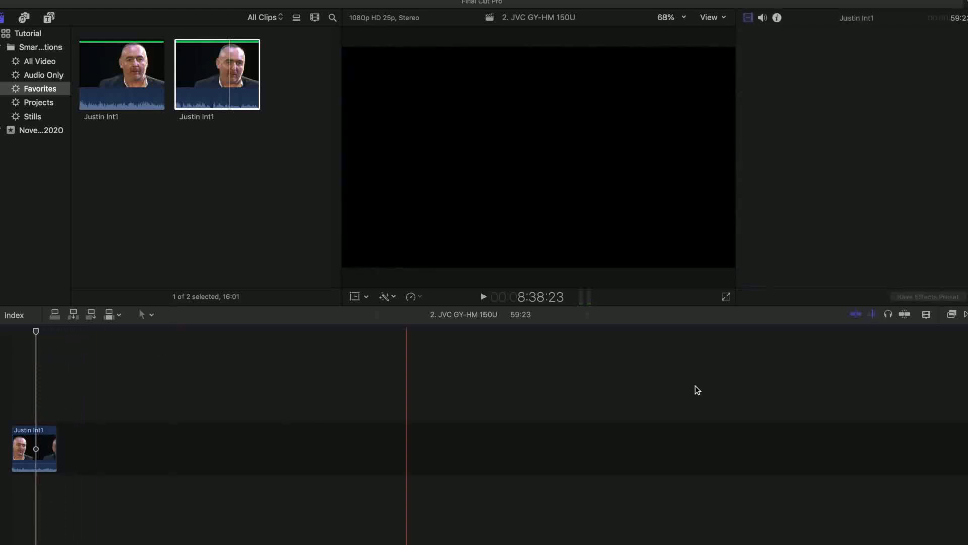
click(905, 315)
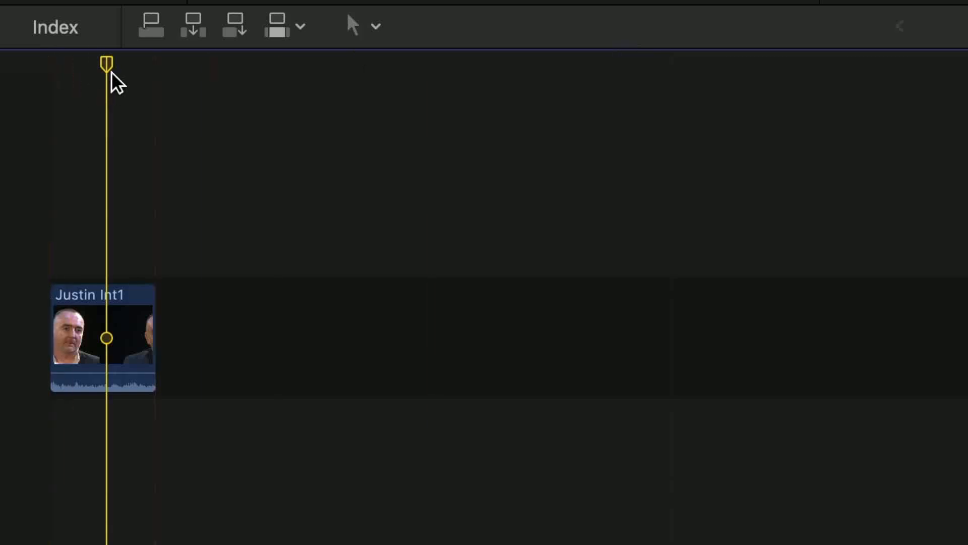
drag(108, 66, 144, 69)
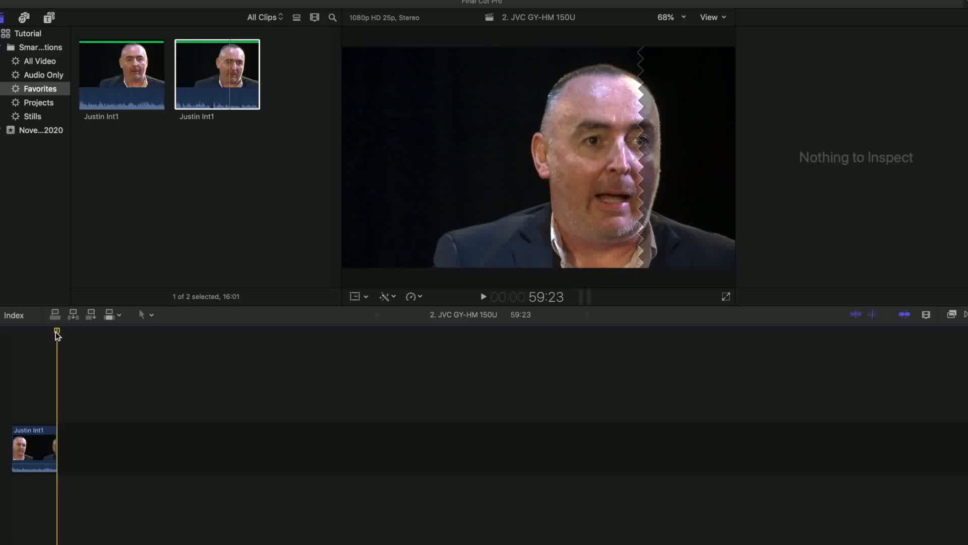
drag(55, 331, 36, 334)
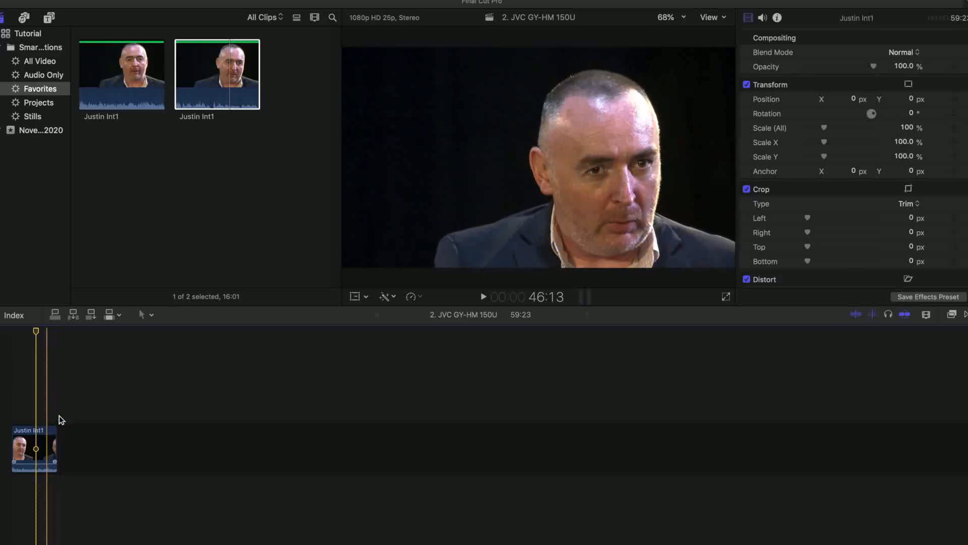
Append the second favorited interview section to the end of the primary storyline
click(214, 75)
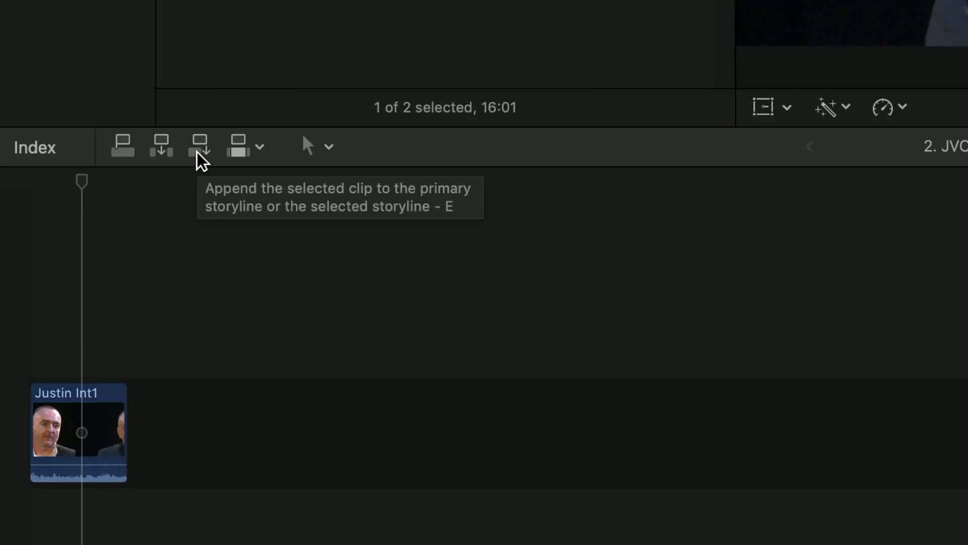
click(78, 181)
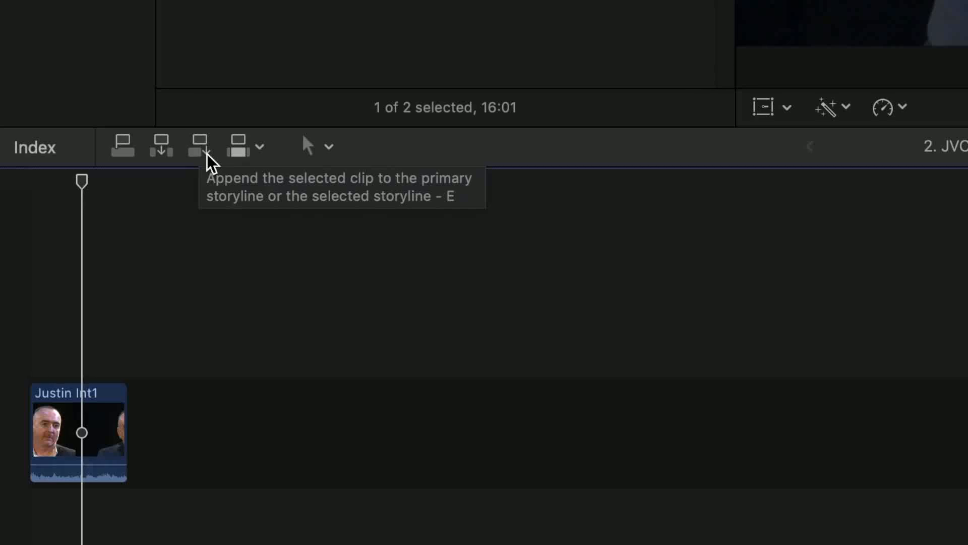
click(282, 2)
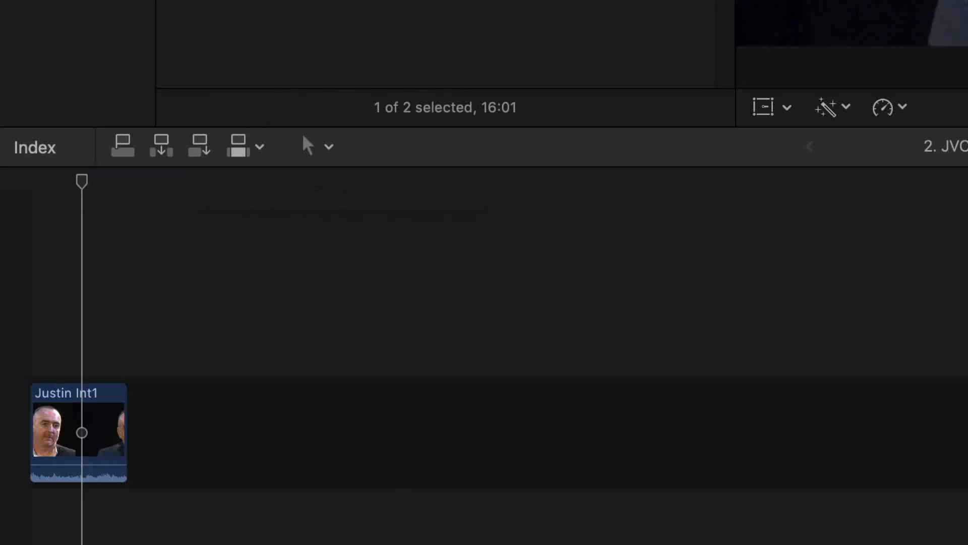
click(199, 144)
click(147, 433)
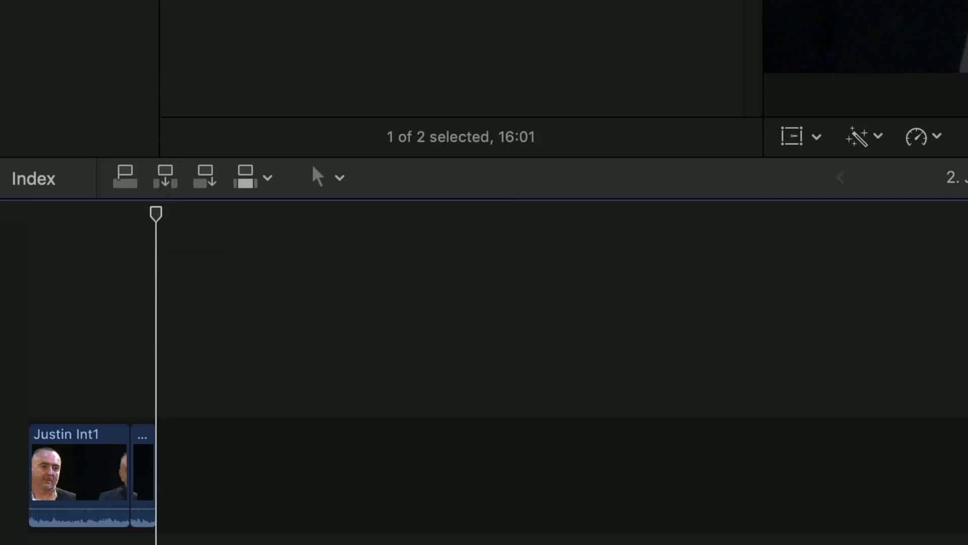
In All Video, mark a range of about 02:03 in the WS Band Performing clip from 2:31:18:04, and favorite it
click(45, 63)
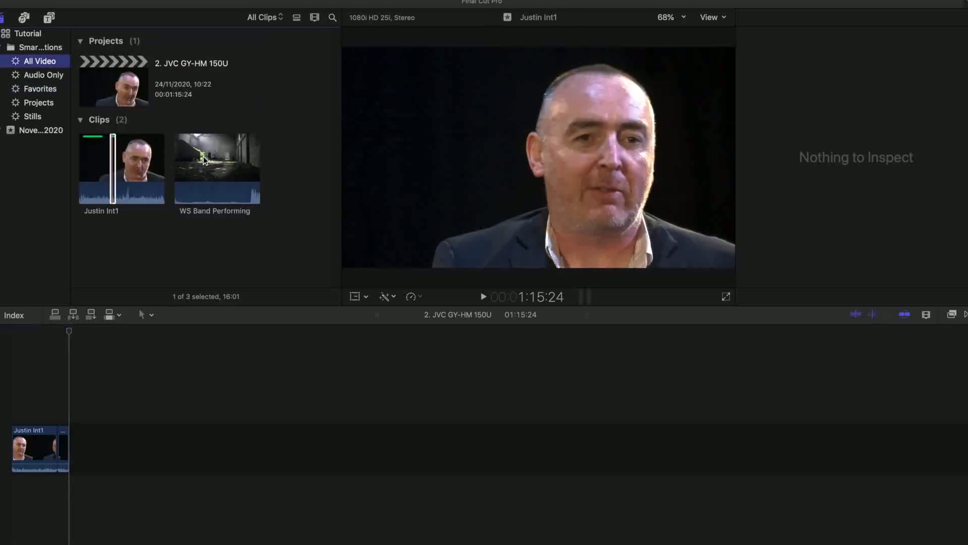
click(204, 160)
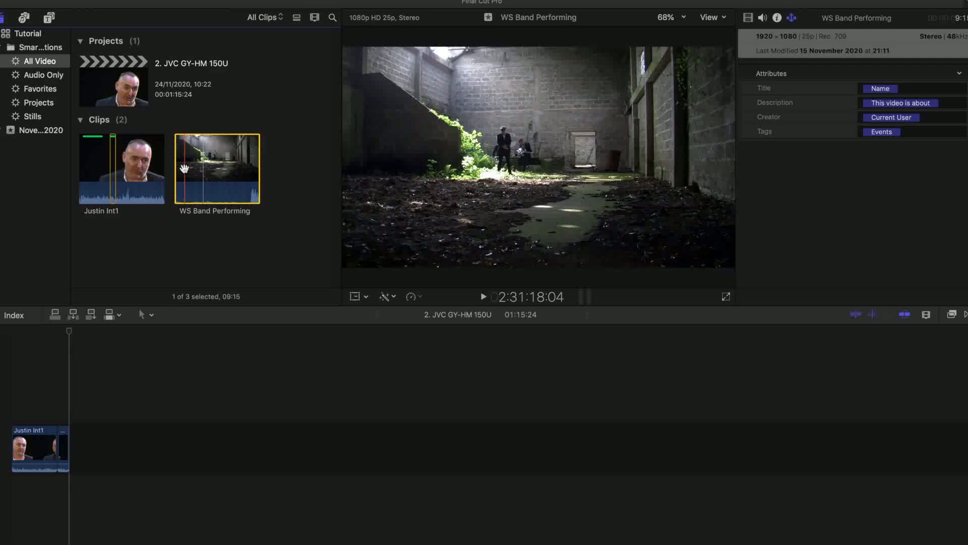
key(i)
key(space)
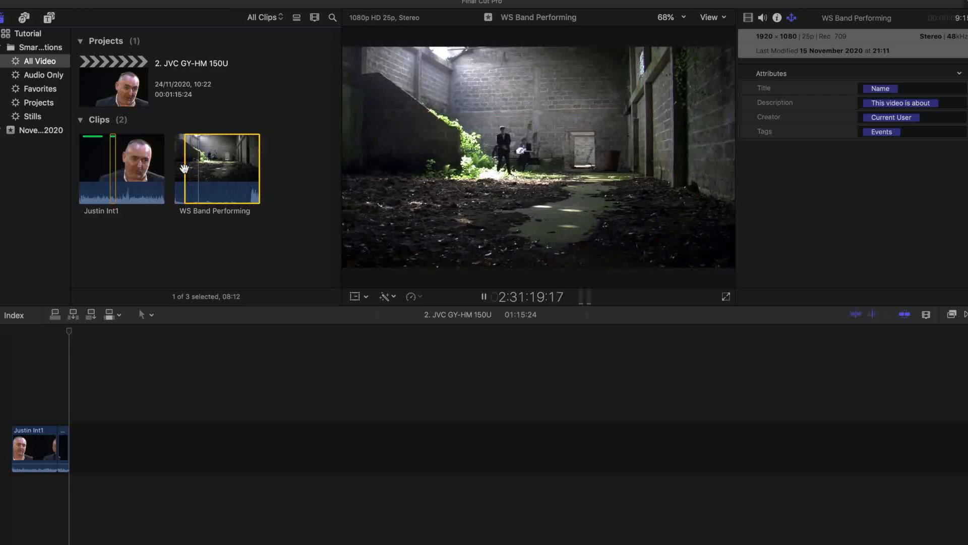
key(space)
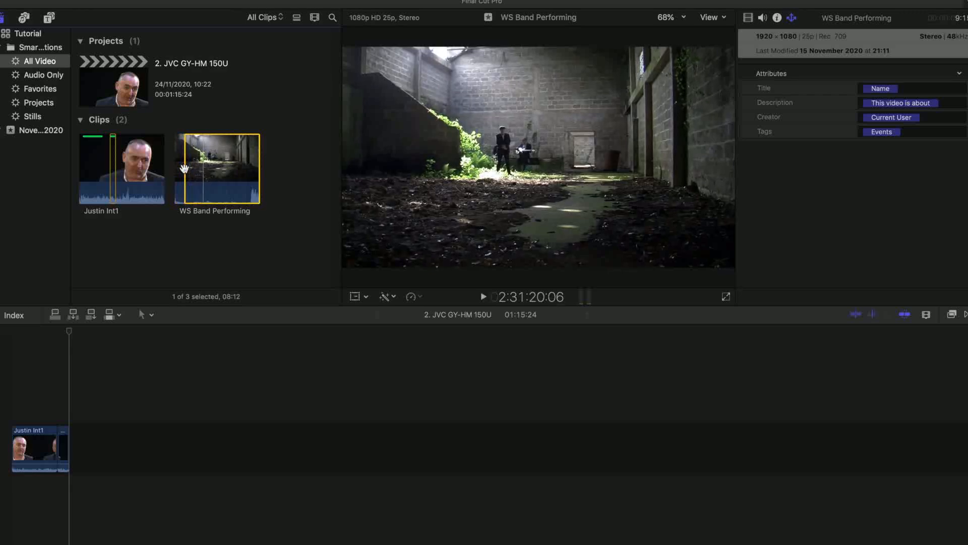
key(o)
Select the favorited WS Band Performing section in the Favorites collection, and return to the timeline
click(42, 88)
click(121, 162)
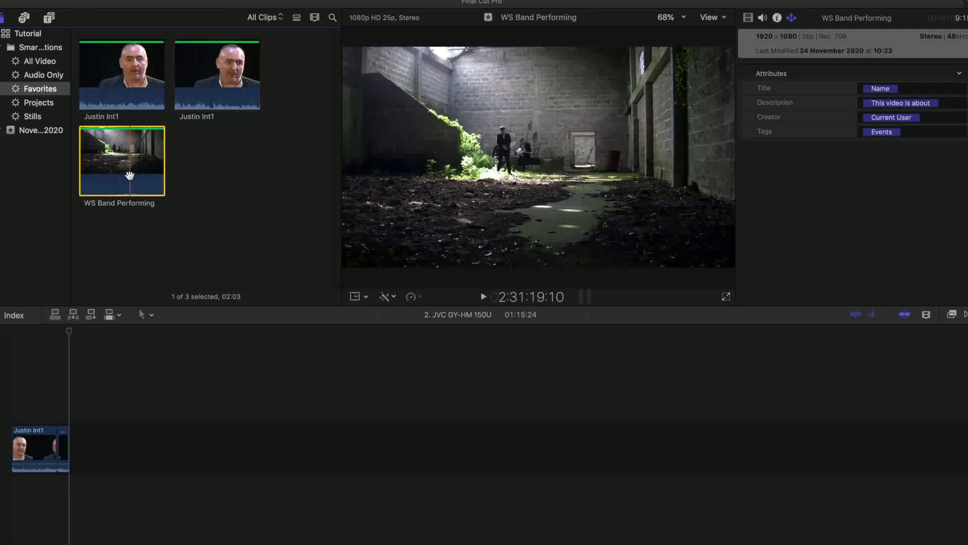
click(832, 396)
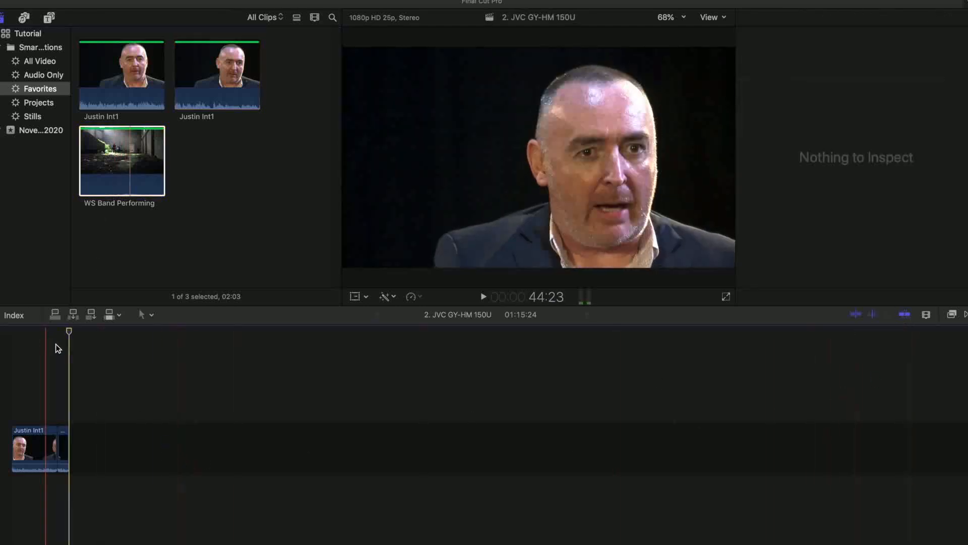
Snap the playhead to the cut between the two interview clips, and step frame by frame backward and forward across it
drag(68, 332, 60, 334)
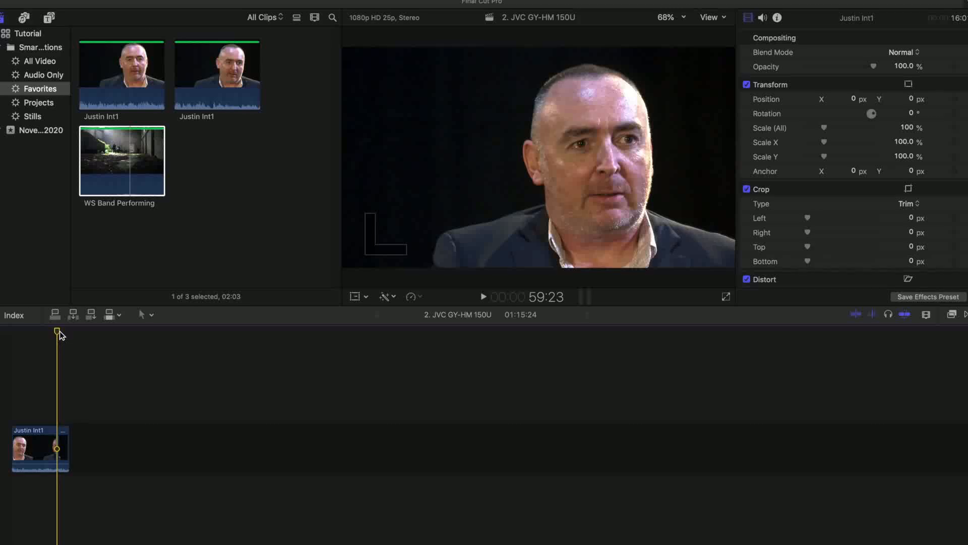
key(Left)
key(Left)
key(Left)
key(Left)
key(Left)
key(Left)
key(Left)
key(Left)
key(Left)
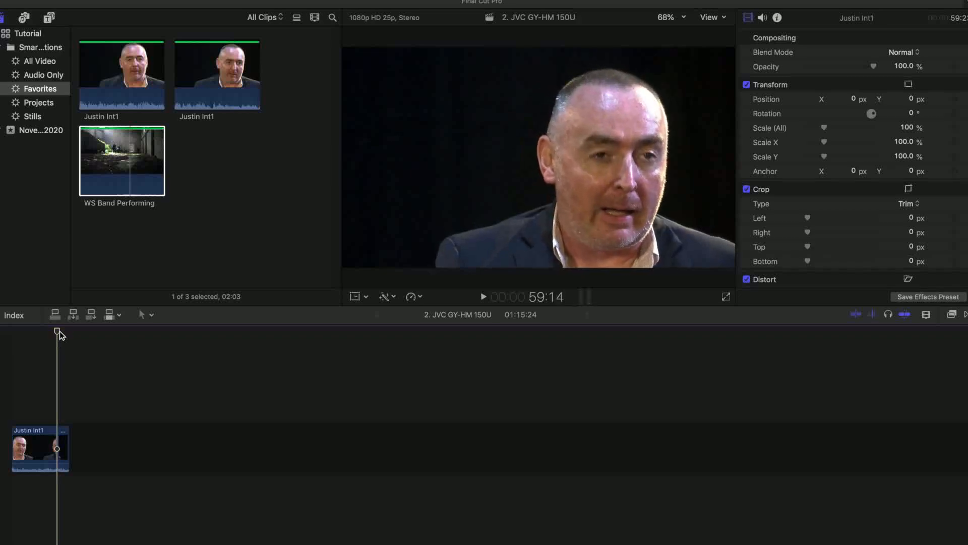
key(Right)
key(Right)
key(Right)
key(Right)
key(Right)
key(Right)
key(Right)
key(Right)
key(Right)
key(Right)
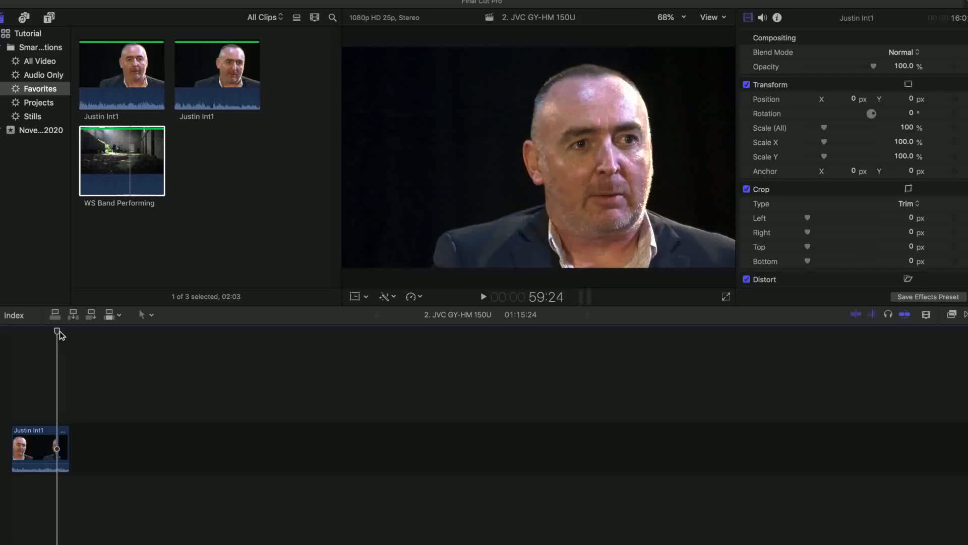
Insert the favorited WS Band Performing section into the primary storyline at 59:23, between the two interview clips
key(Home)
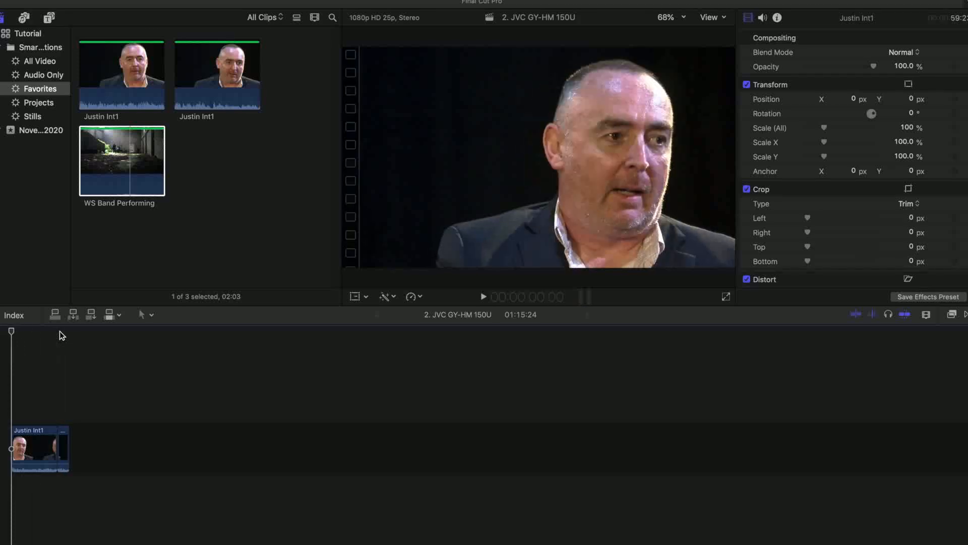
key(End)
click(58, 333)
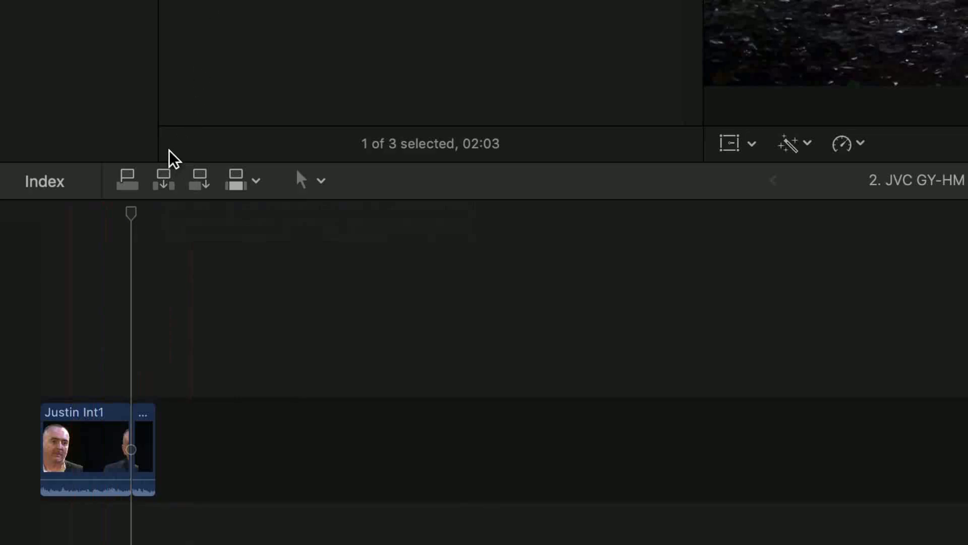
click(164, 181)
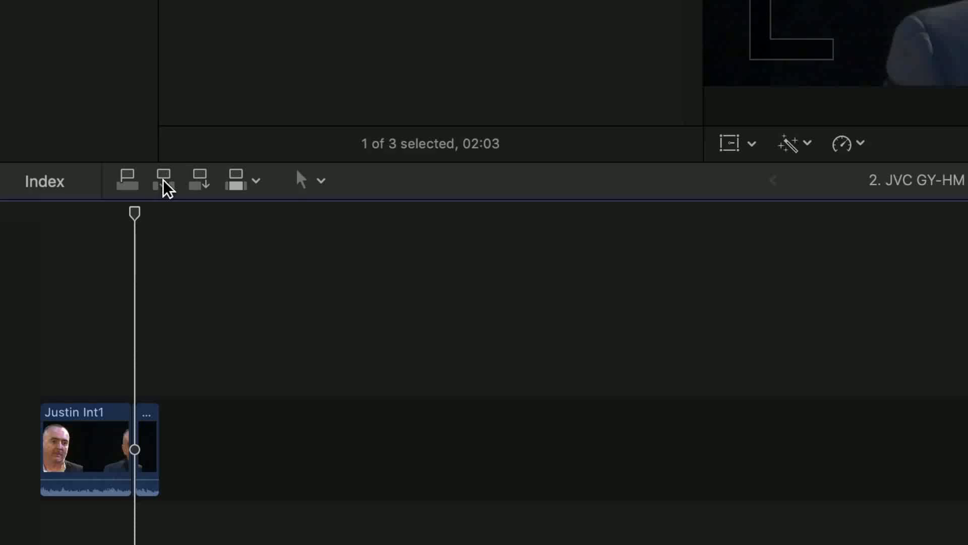
Play the timeline from shortly before the inserted band clip through into the second interview clip
click(111, 212)
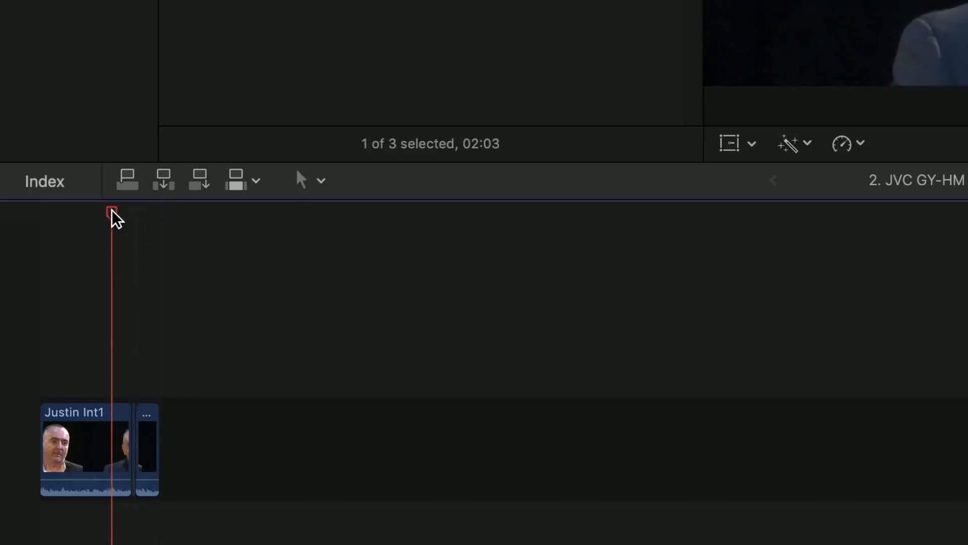
key(space)
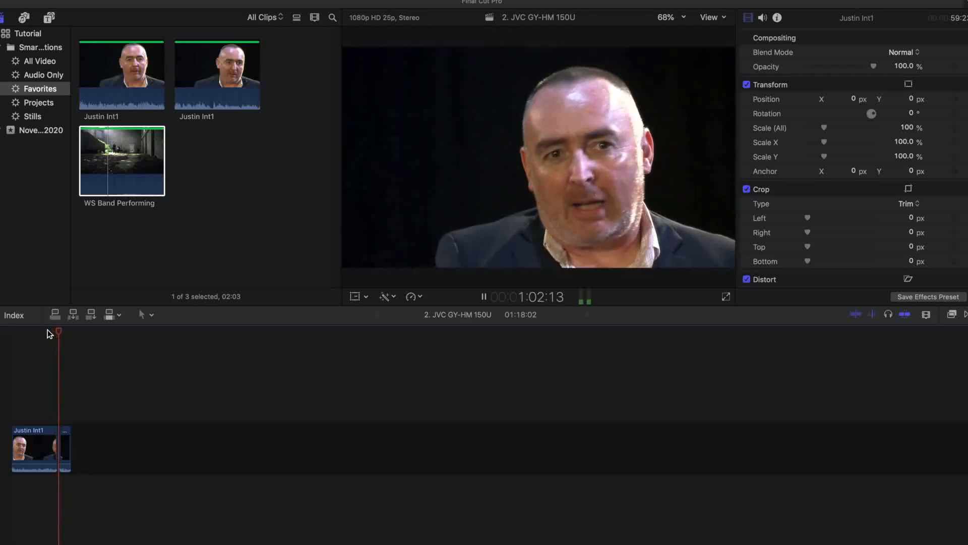
key(space)
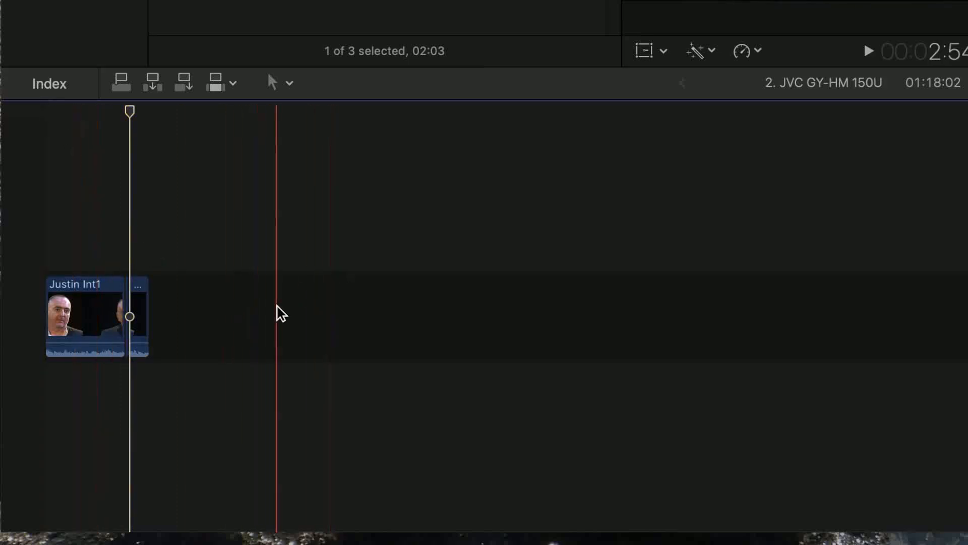
Search the timeline index for "ws Band", select the band clip found there, clear the search and close the index
click(54, 86)
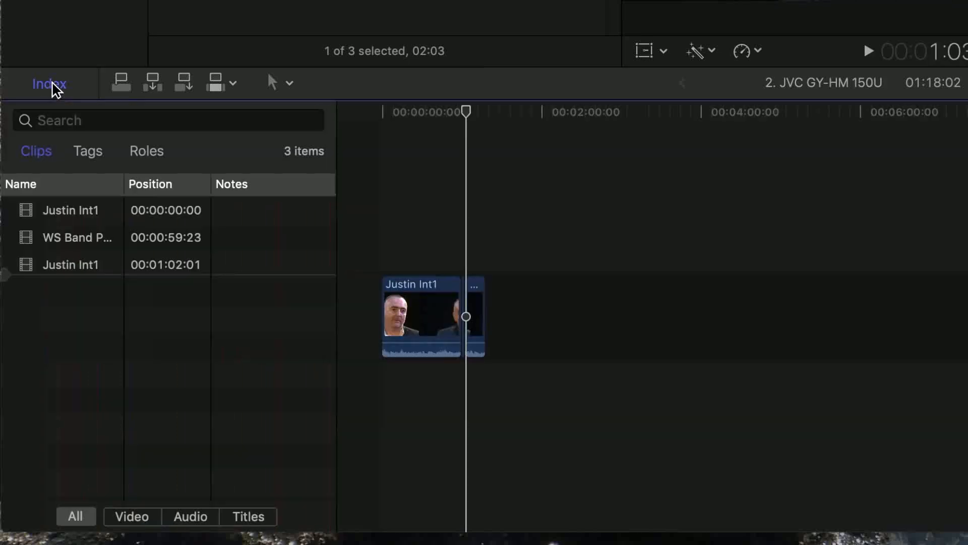
click(52, 124)
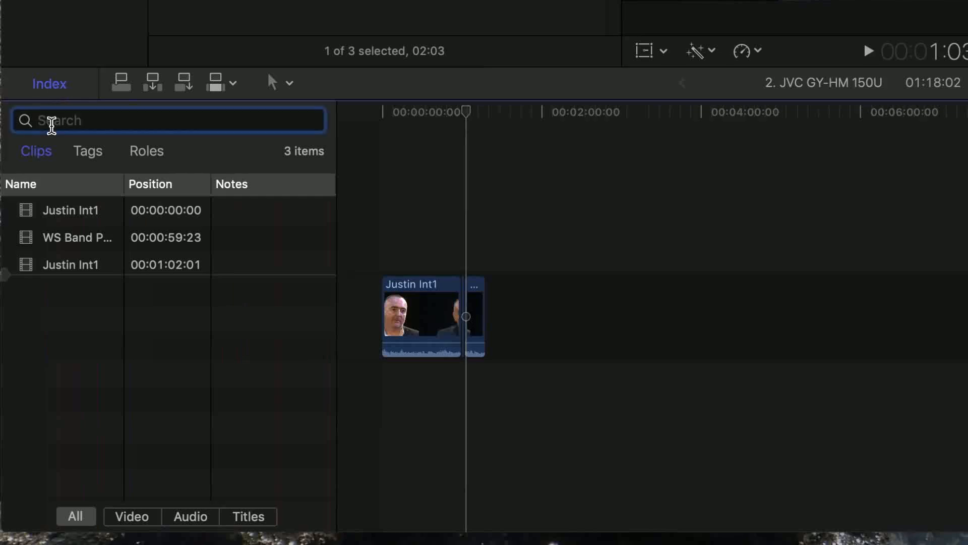
text(ws Band)
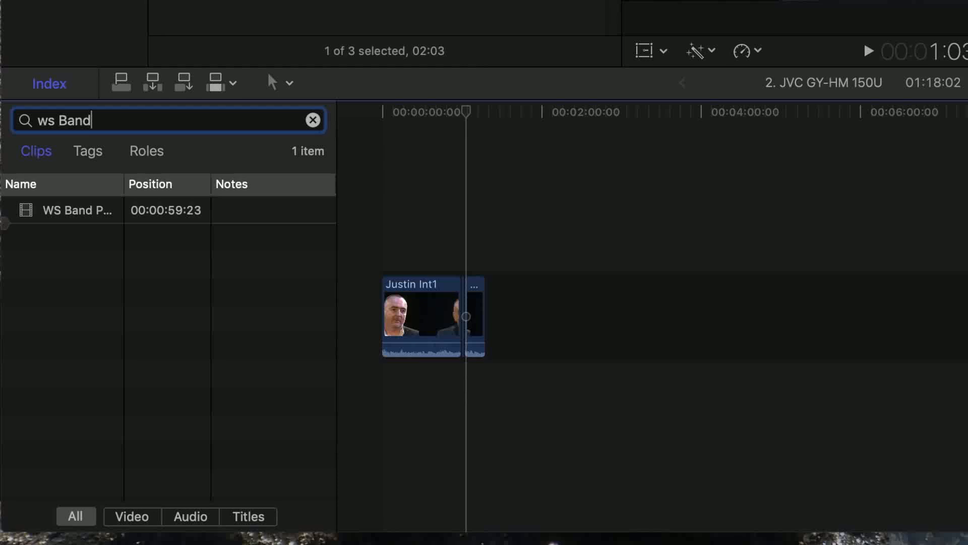
click(78, 220)
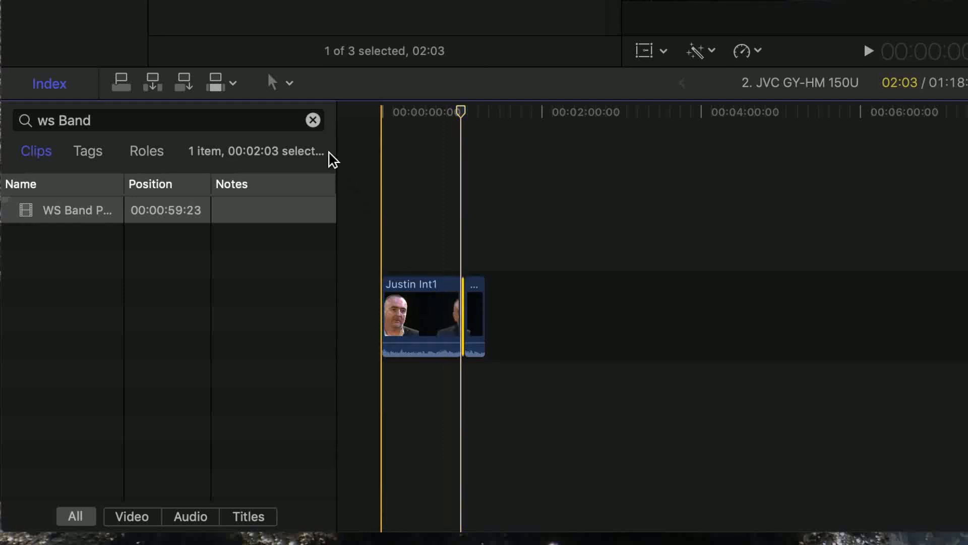
click(313, 120)
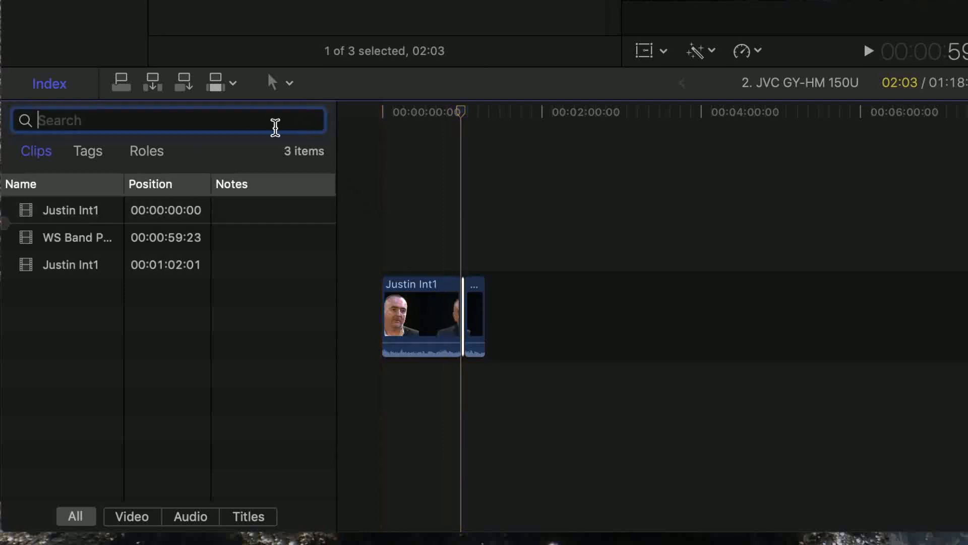
click(54, 90)
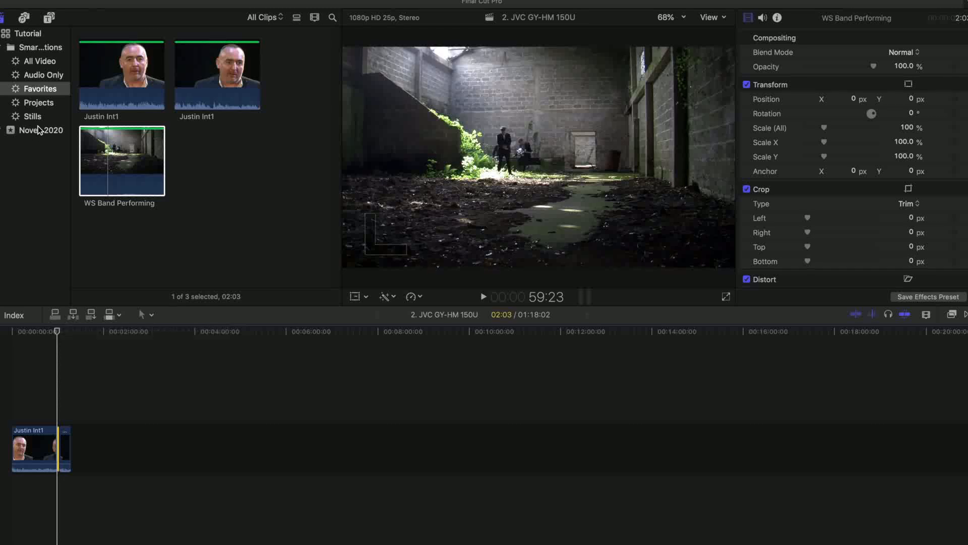
Connect the Department Logo still from the Stills collection above the first interview clip at 28:09
click(32, 116)
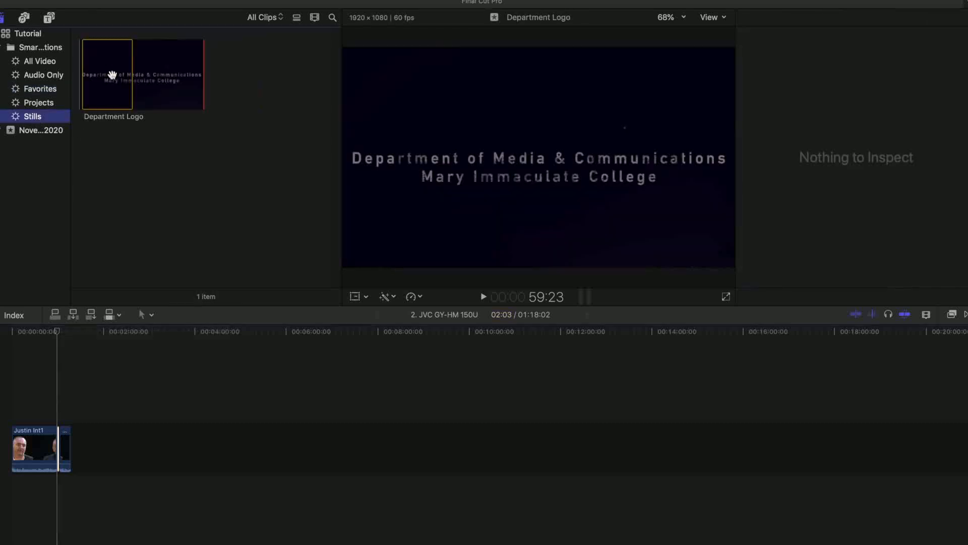
click(111, 77)
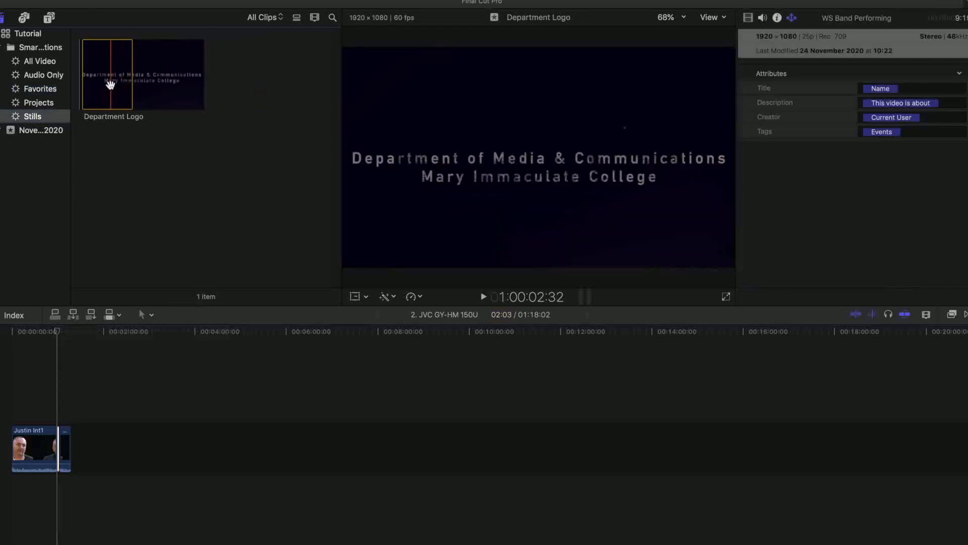
drag(58, 331, 34, 334)
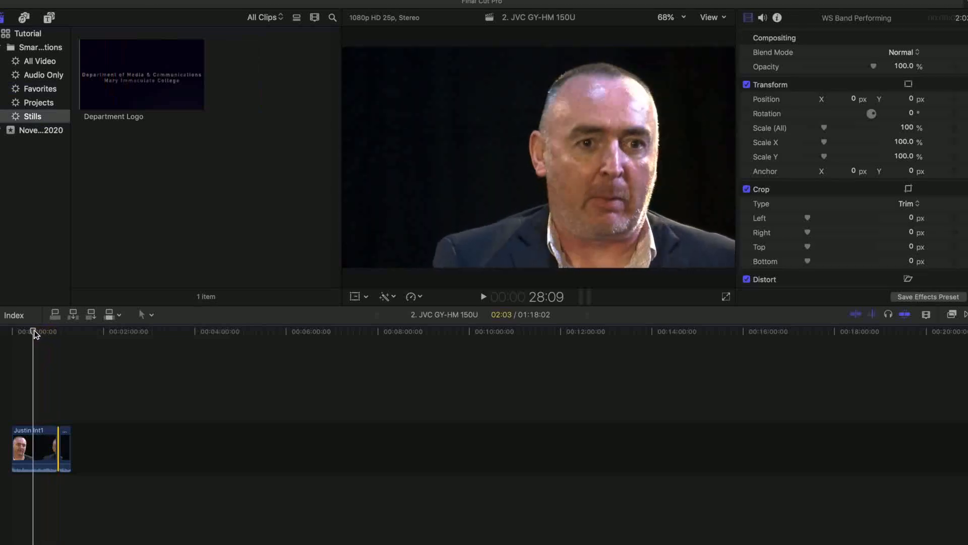
click(146, 98)
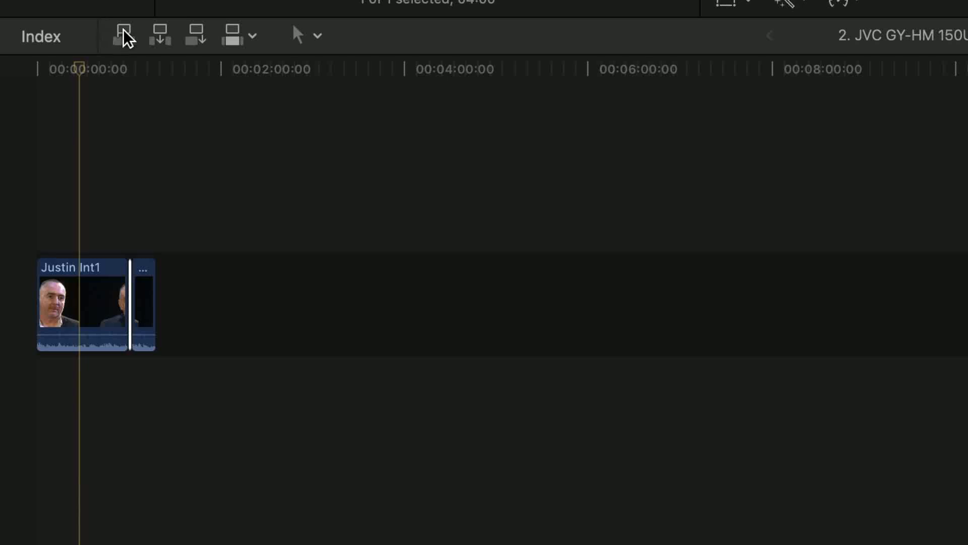
click(124, 36)
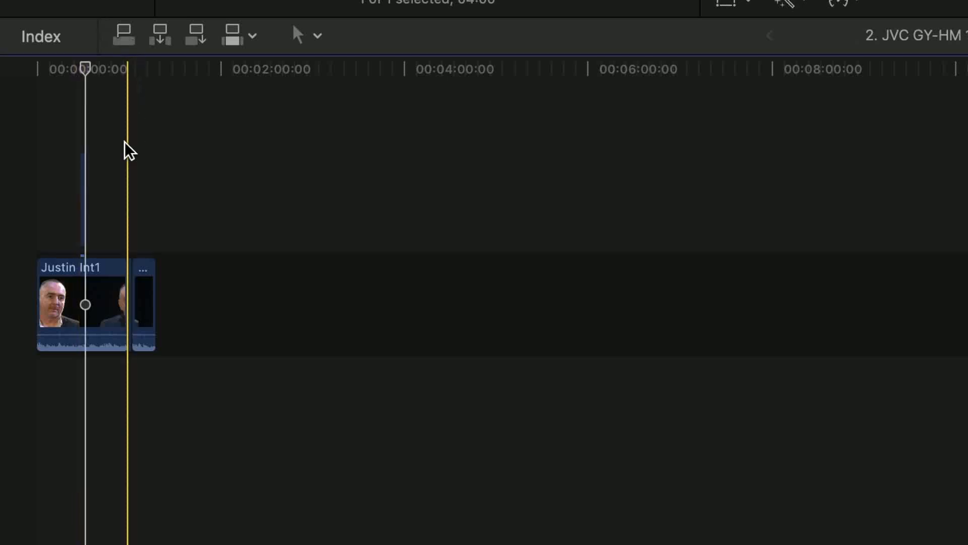
Zoom the timeline in on the connected logo clip, return to the Select tool, and play the sequence past the logo
key(z)
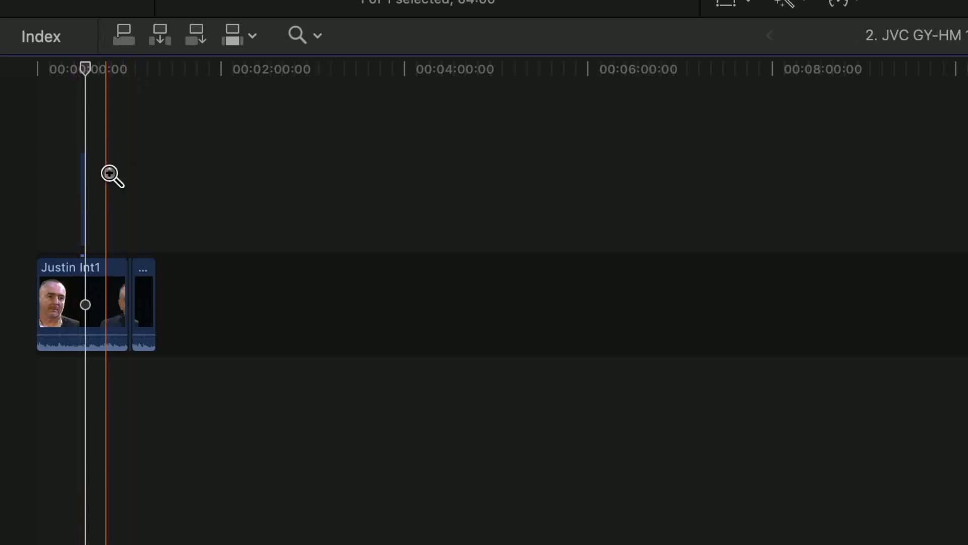
click(95, 255)
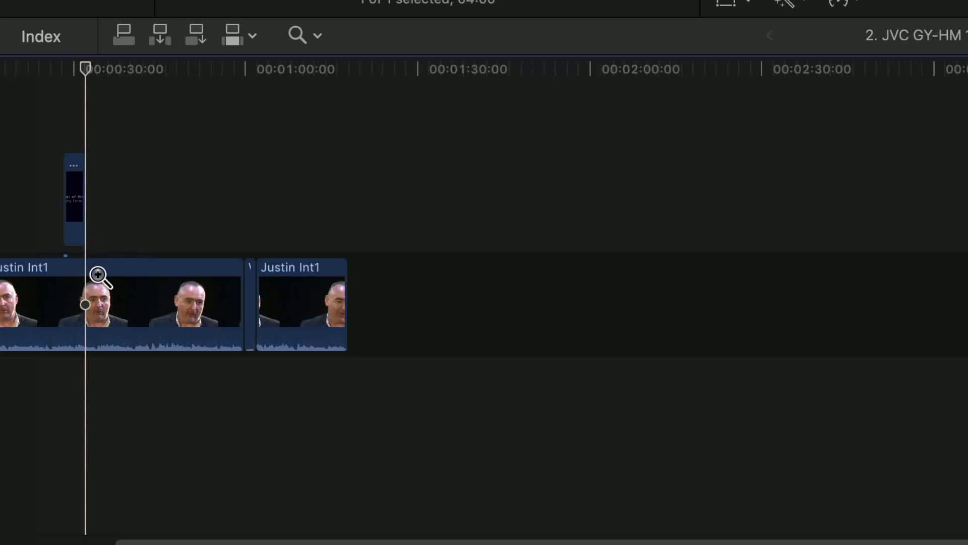
click(98, 275)
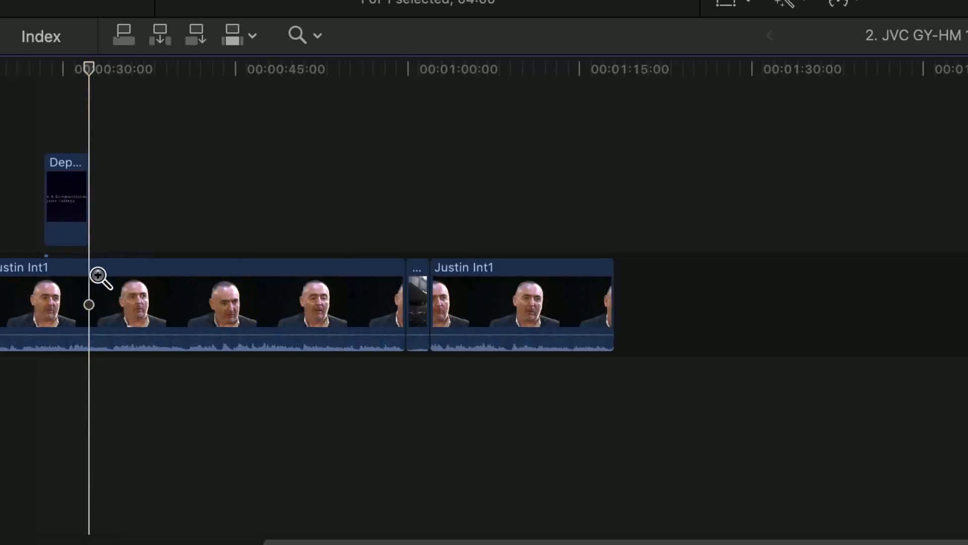
key(a)
key(Home)
drag(37, 69, 355, 113)
key(space)
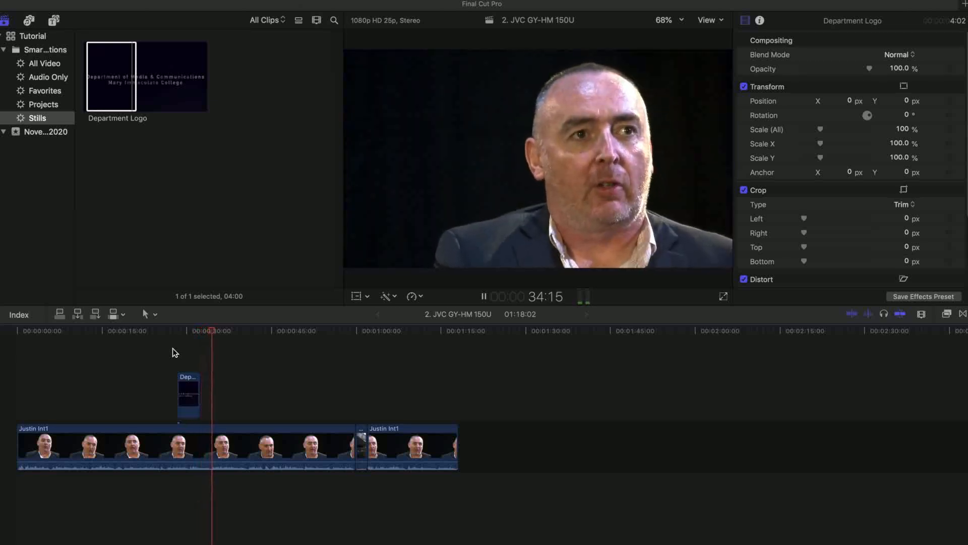
Replay the timeline from the start of the connected logo clip until the interview is back on screen
click(176, 332)
key(space)
key(space)
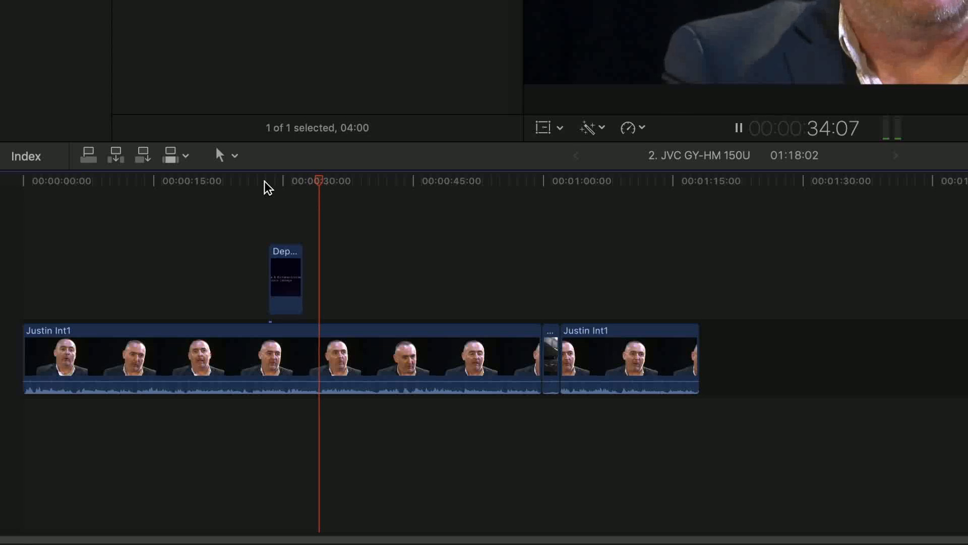
key(space)
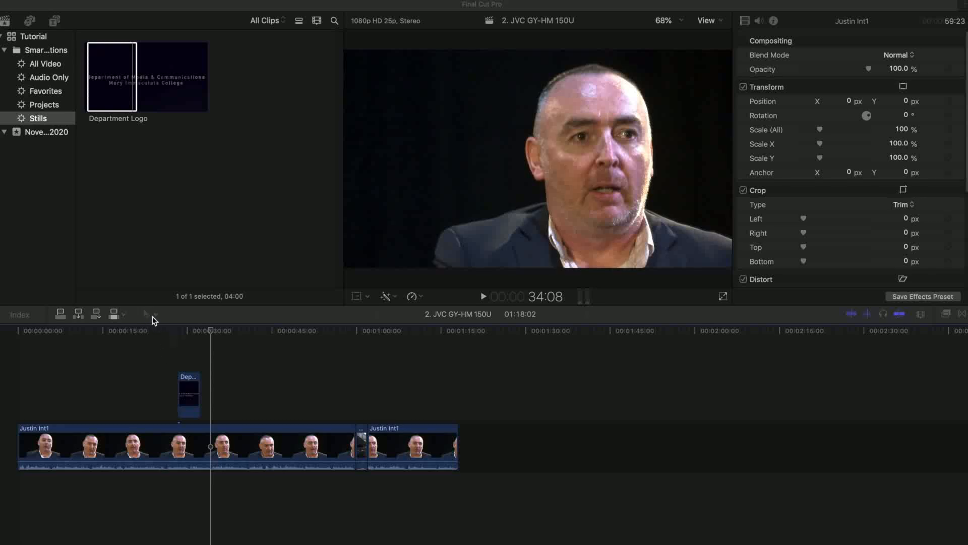
Show the All Video collection and select the whole interview clip in it
click(39, 65)
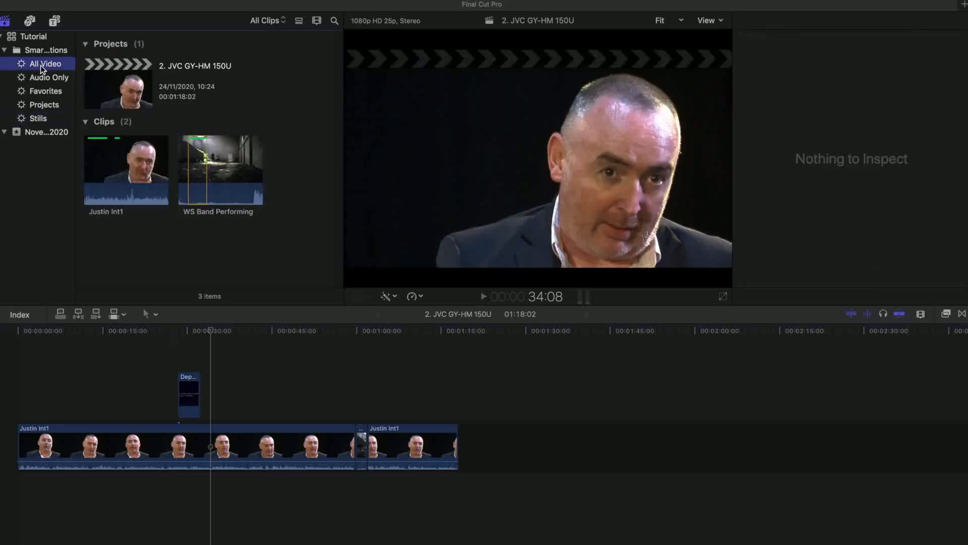
click(128, 167)
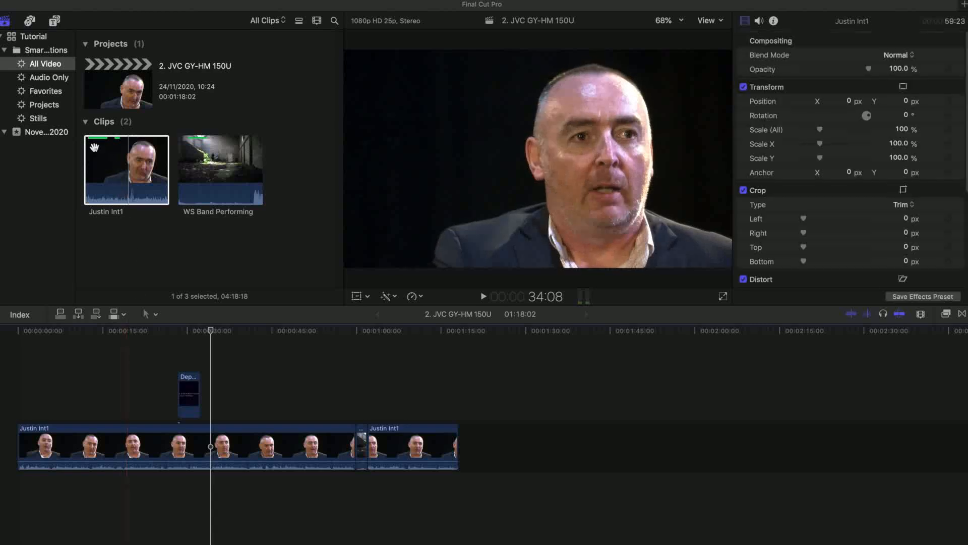
click(106, 147)
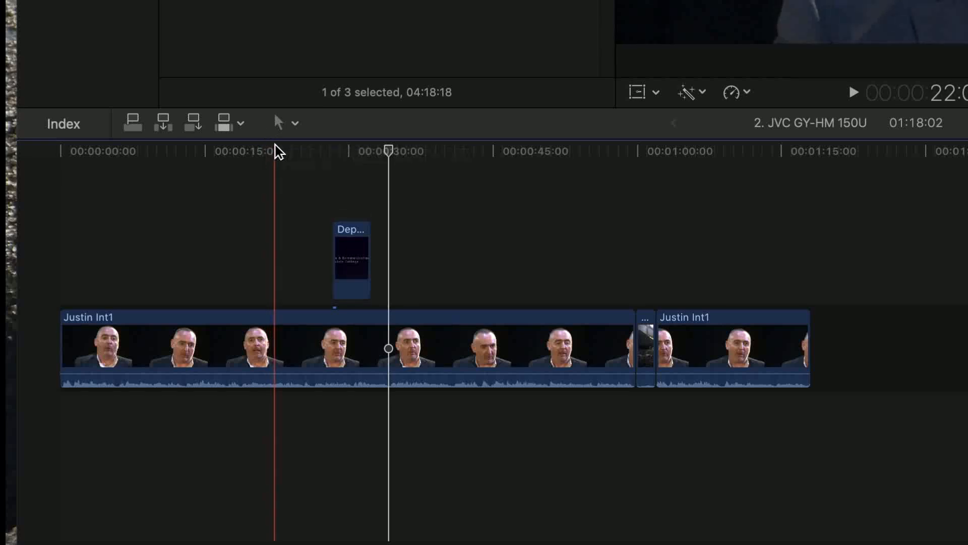
Shorten the end of the last interview clip by about 2 seconds with the Trim tool
click(295, 125)
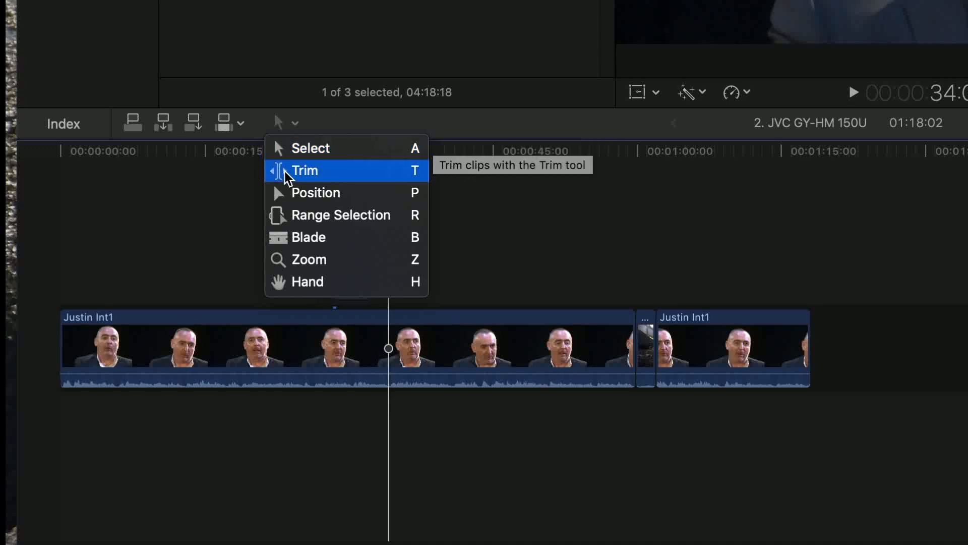
click(313, 173)
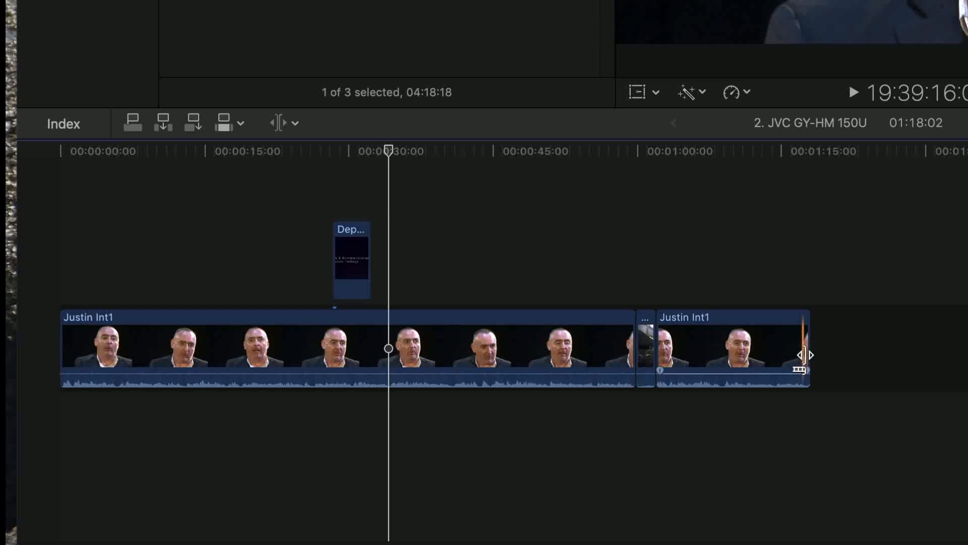
drag(807, 353, 785, 368)
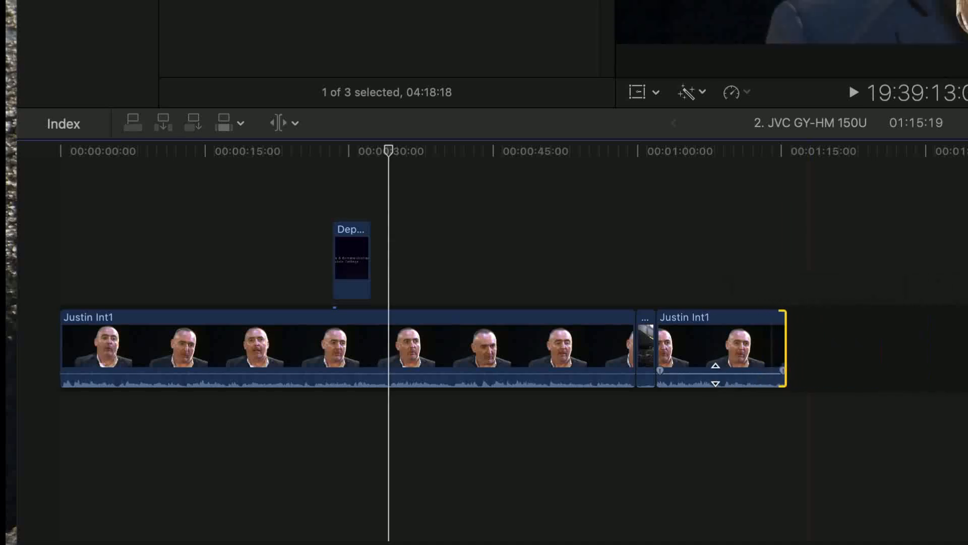
Extend the end of the WS Band Performing clip by about 2 seconds with the Trim tool
click(657, 349)
mouse_move(656, 349)
mouse_down()
mouse_move(747, 352)
mouse_move(676, 348)
mouse_up()
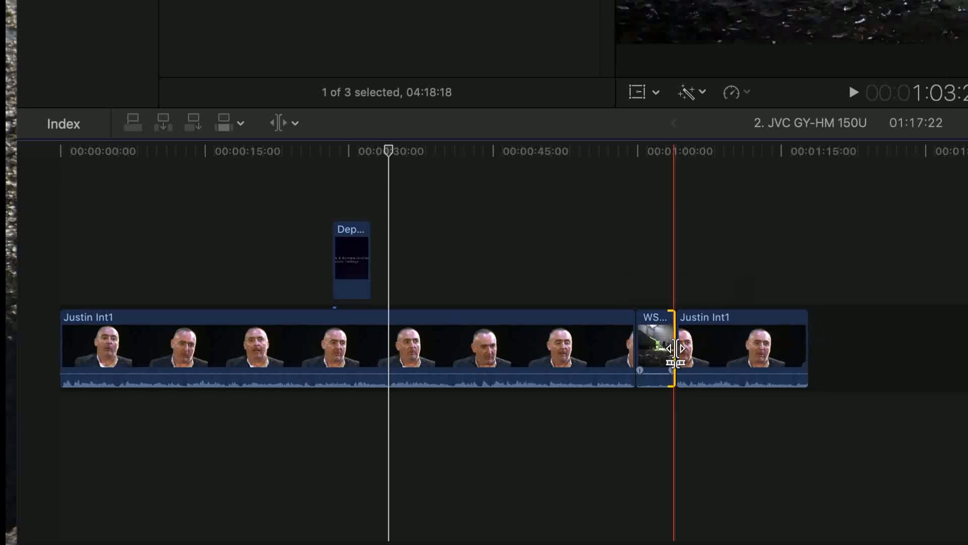
Move the connected logo clip along the timeline to about 45:15 with the Position tool
click(296, 125)
click(307, 195)
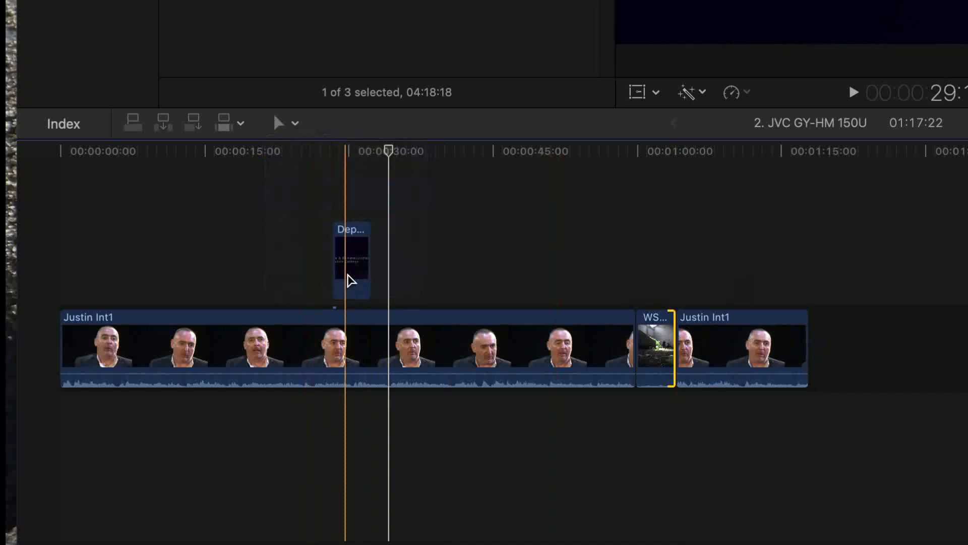
click(353, 271)
drag(353, 271, 525, 264)
Move the first interview clip past the end of the last clip with the Position tool, leaving a gap in its place
click(464, 357)
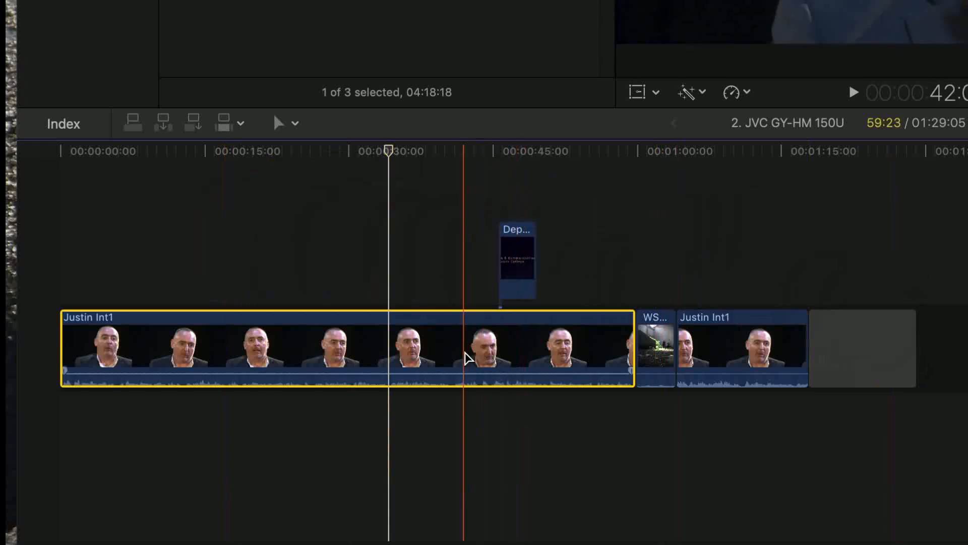
drag(426, 353, 966, 373)
drag(878, 353, 918, 349)
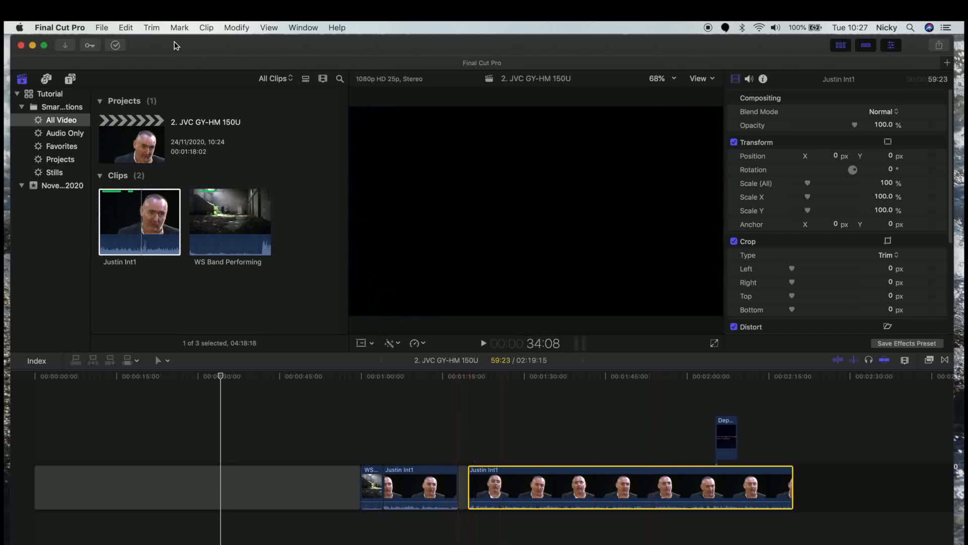
Undo the Position tool moves of the interview clip and the logo clip one after another
click(126, 28)
click(130, 41)
click(125, 27)
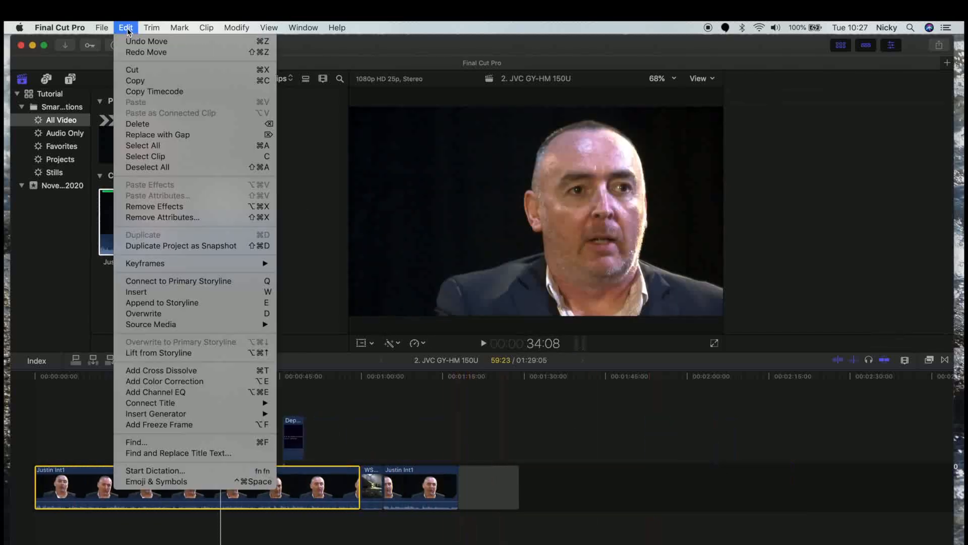
click(129, 41)
click(126, 28)
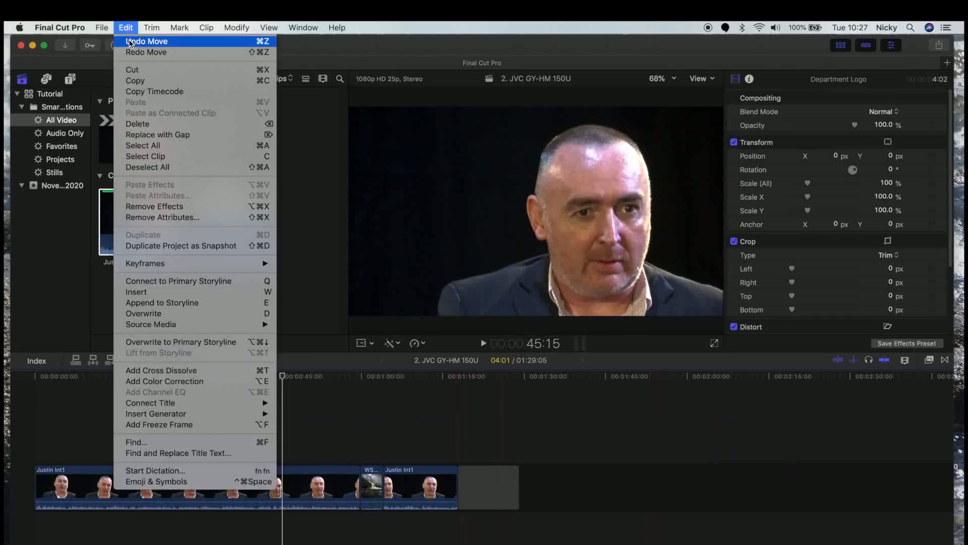
click(130, 42)
click(125, 28)
click(130, 39)
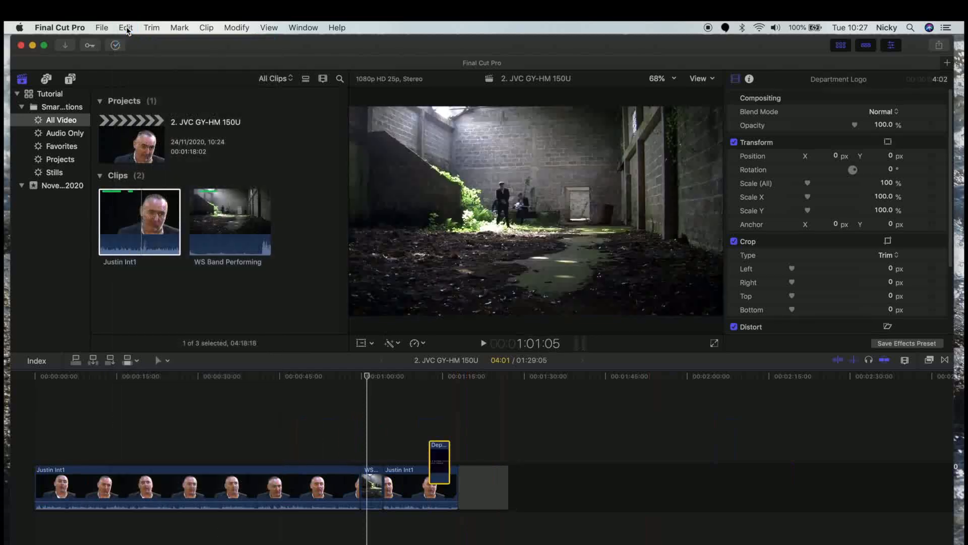
click(125, 28)
click(130, 40)
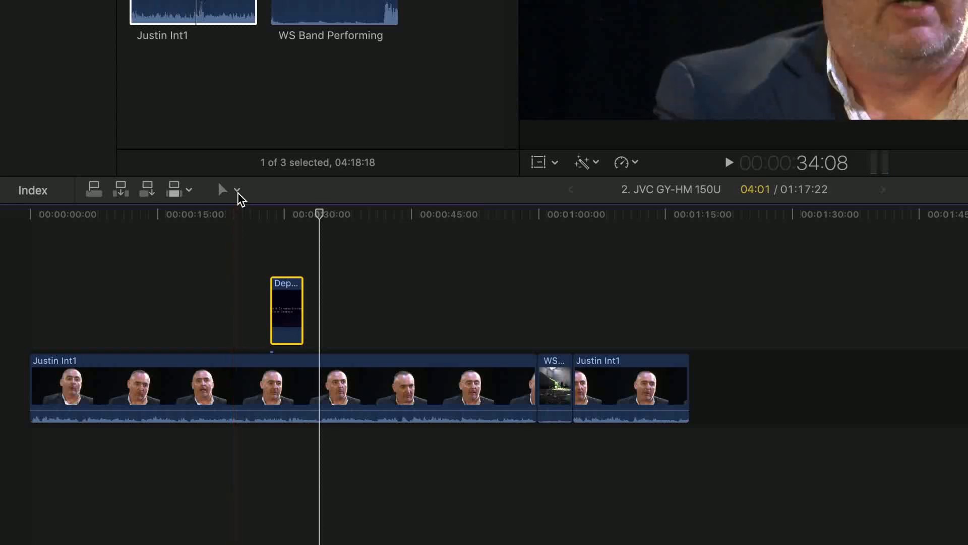
Mark an 08:03 range within the first interview clip with the Range Selection tool
click(237, 190)
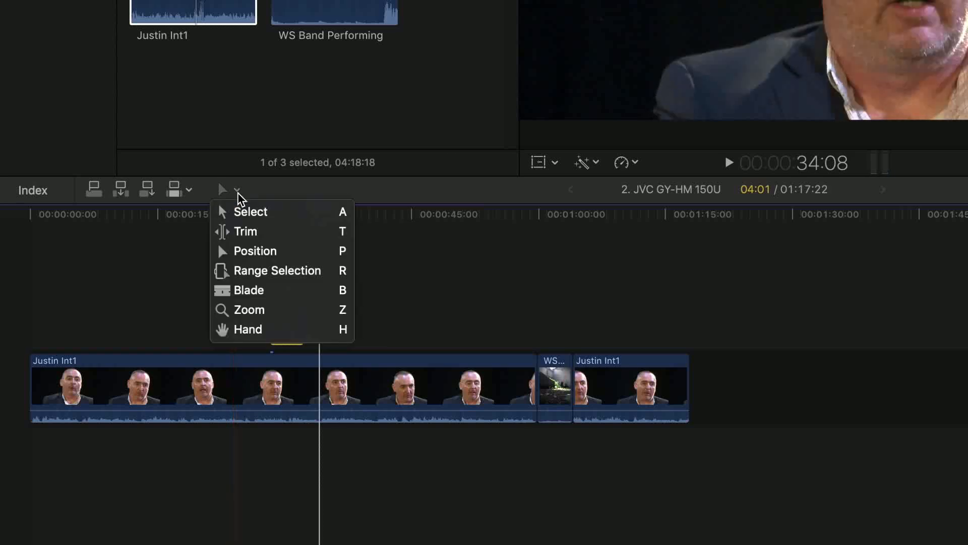
click(247, 273)
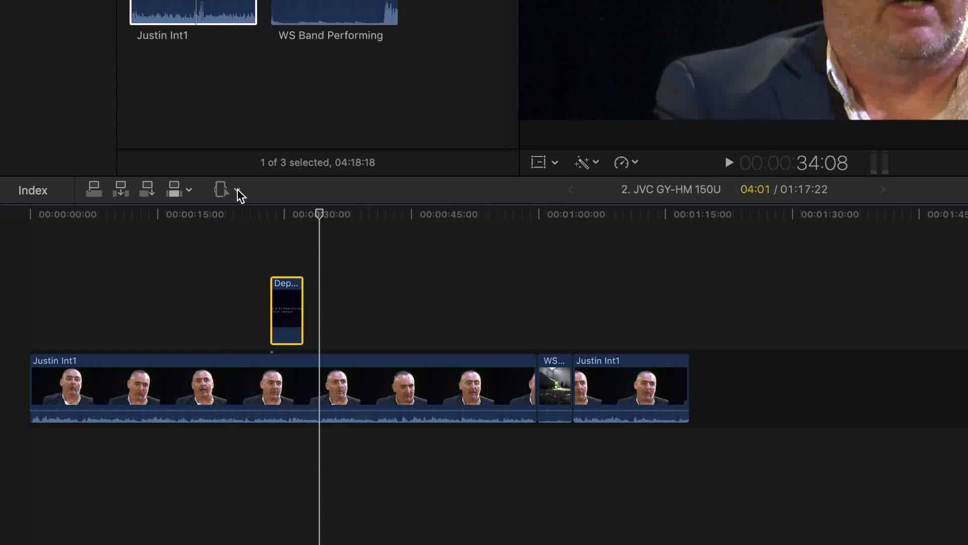
drag(146, 388, 184, 409)
click(177, 410)
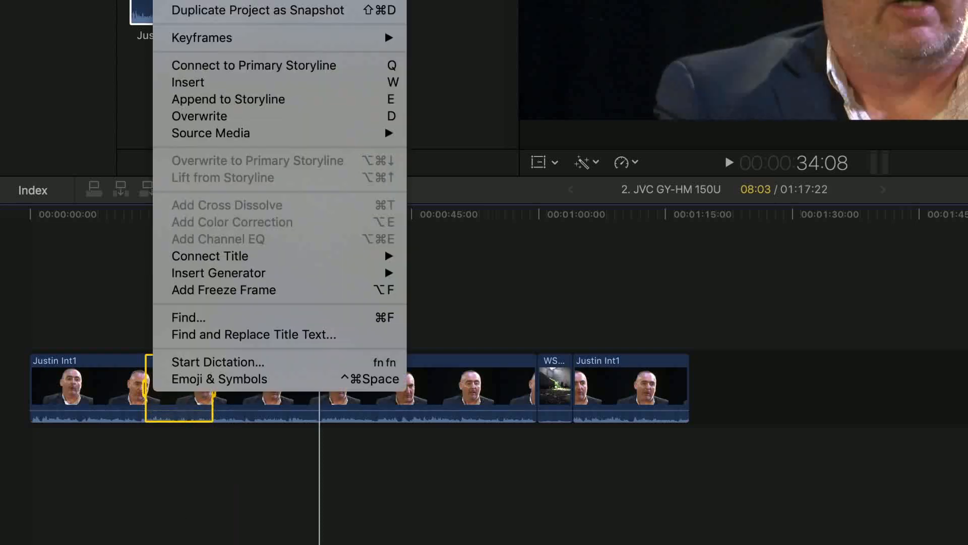
Undo the trim that extended the end of the band clip
key(super+z)
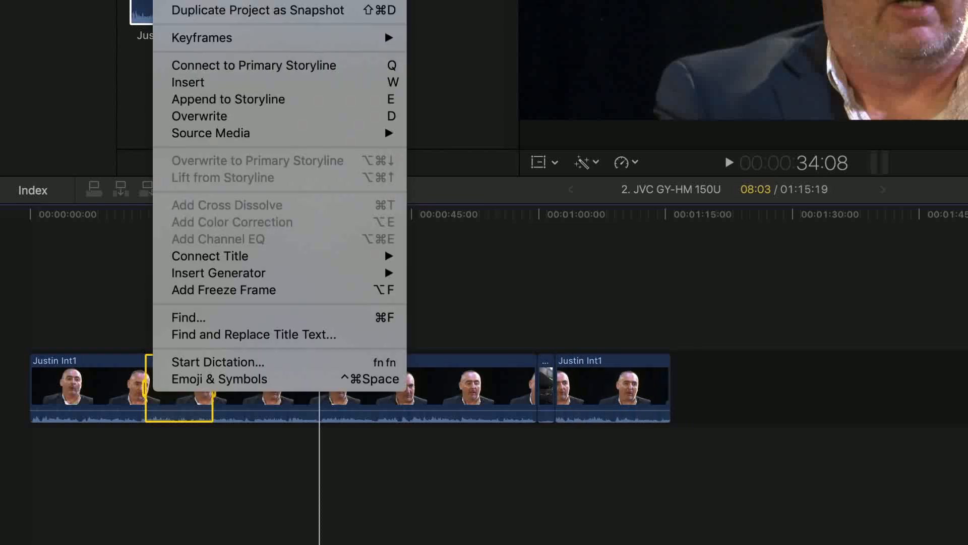
Undo the last trim of the closing interview clip and cut the first interview clip shortly before its end with the Blade tool
key(super+z)
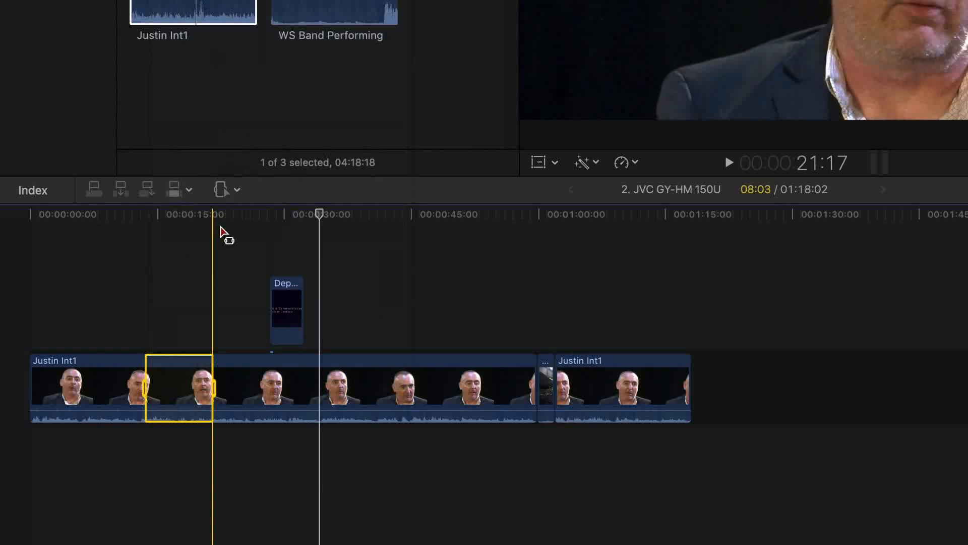
click(220, 189)
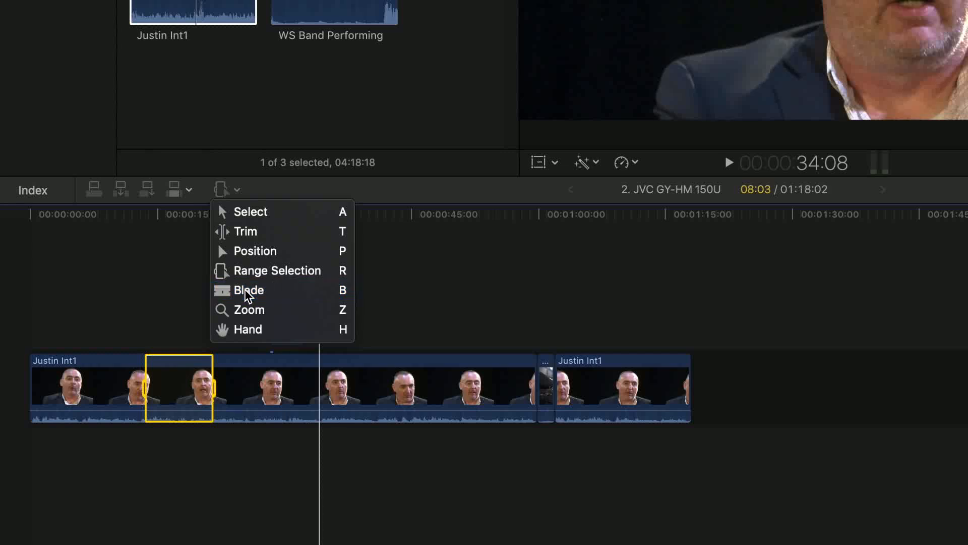
click(244, 289)
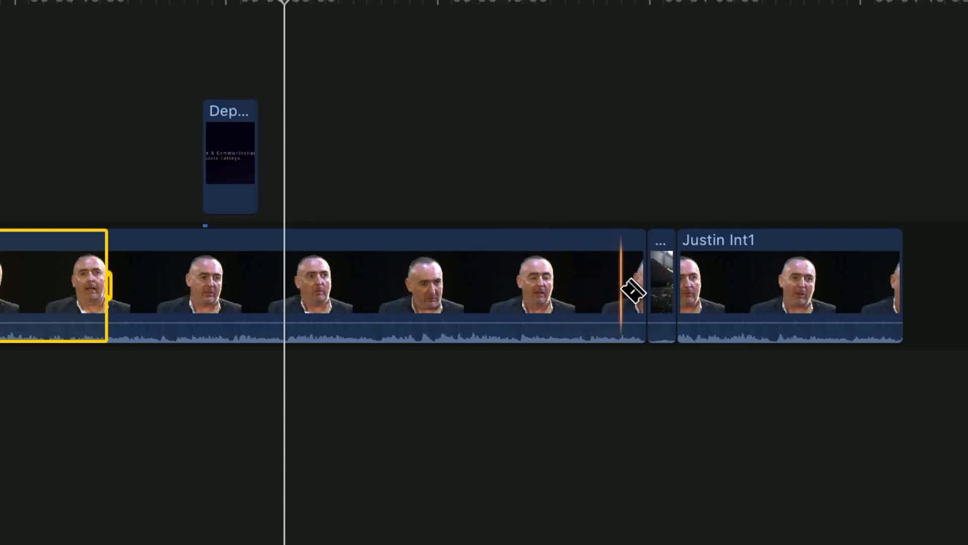
click(631, 293)
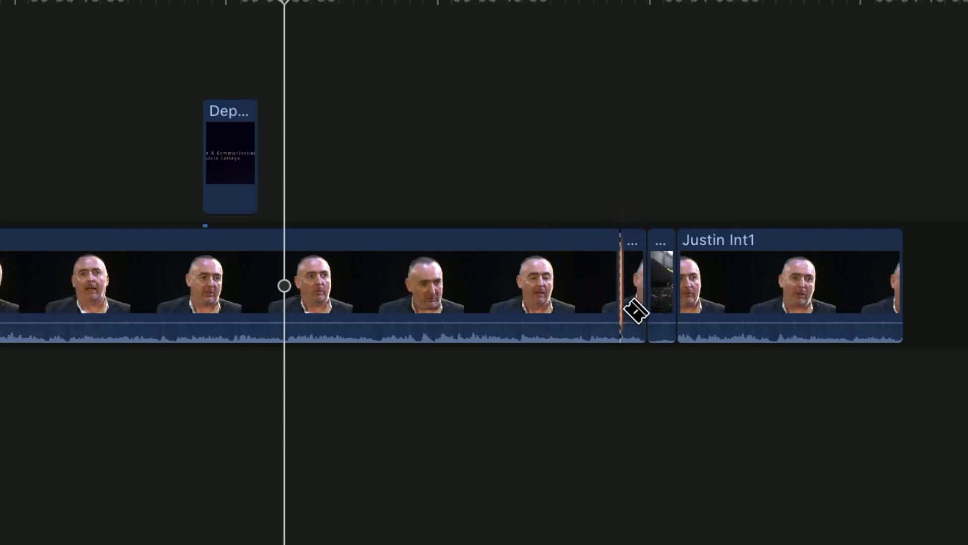
Delete the short leftover piece at the end of the first interview clip using the Select tool
click(147, 0)
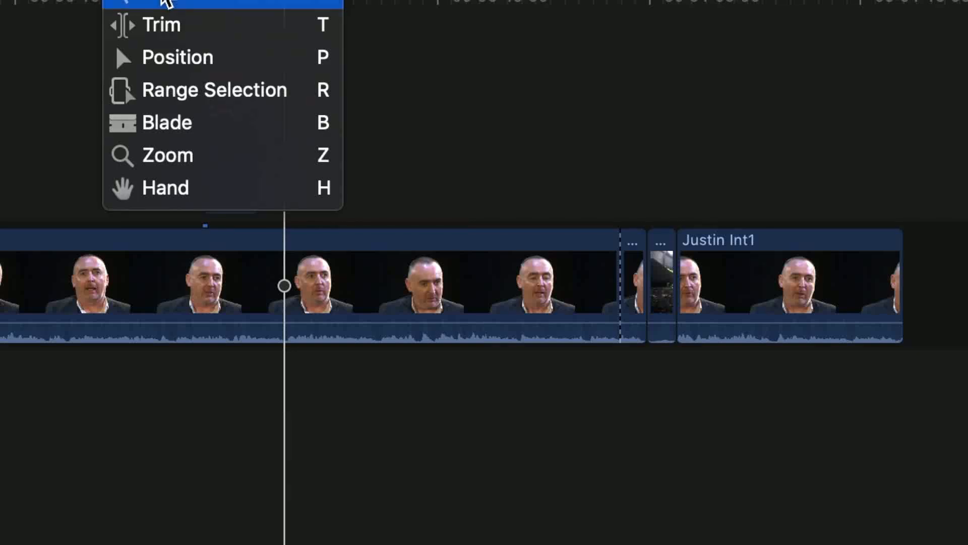
click(162, 1)
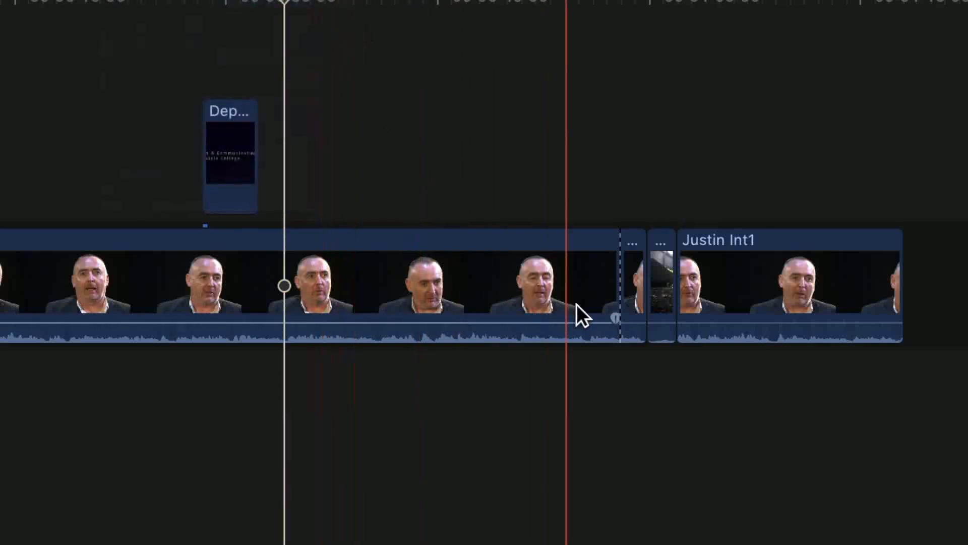
click(634, 282)
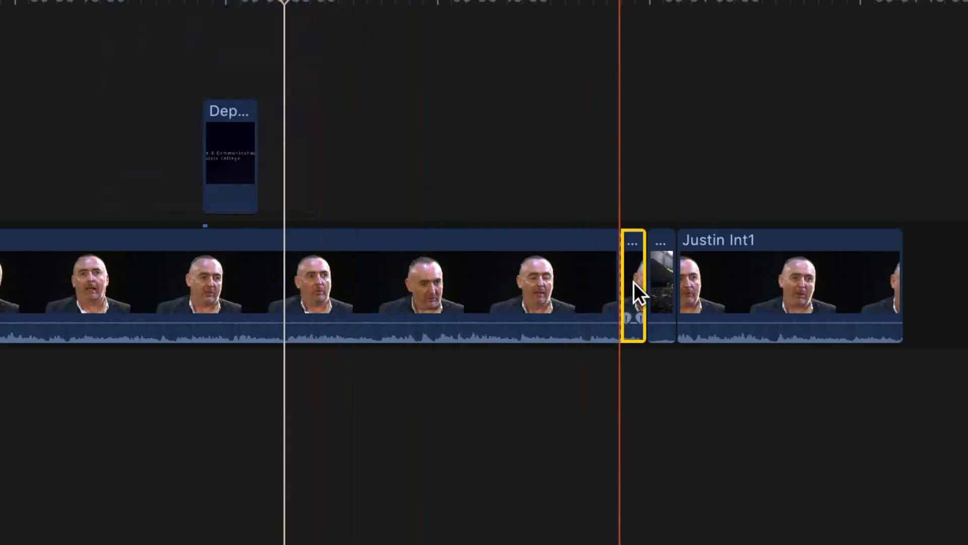
key(Delete)
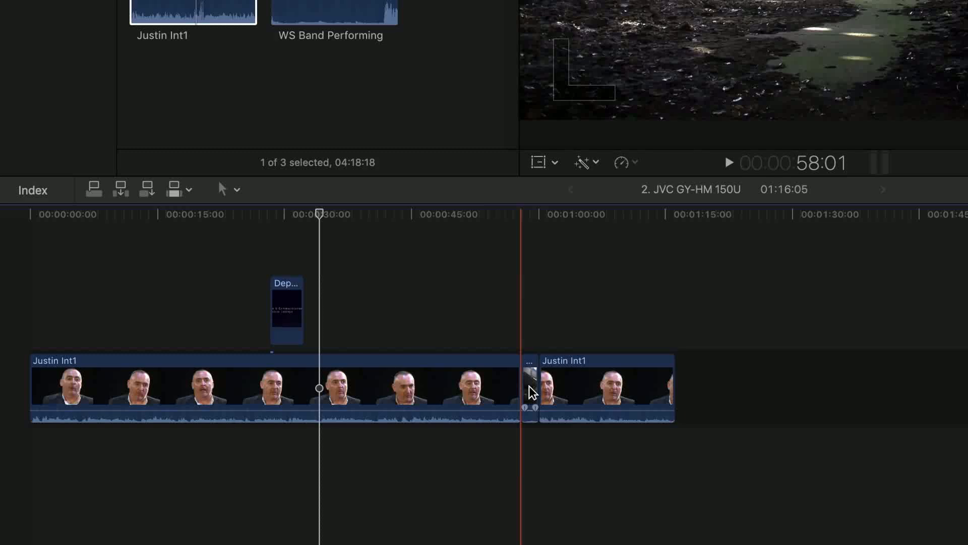
Magnify and reduce the timeline around the end of the logo clip with the Zoom tool
click(237, 190)
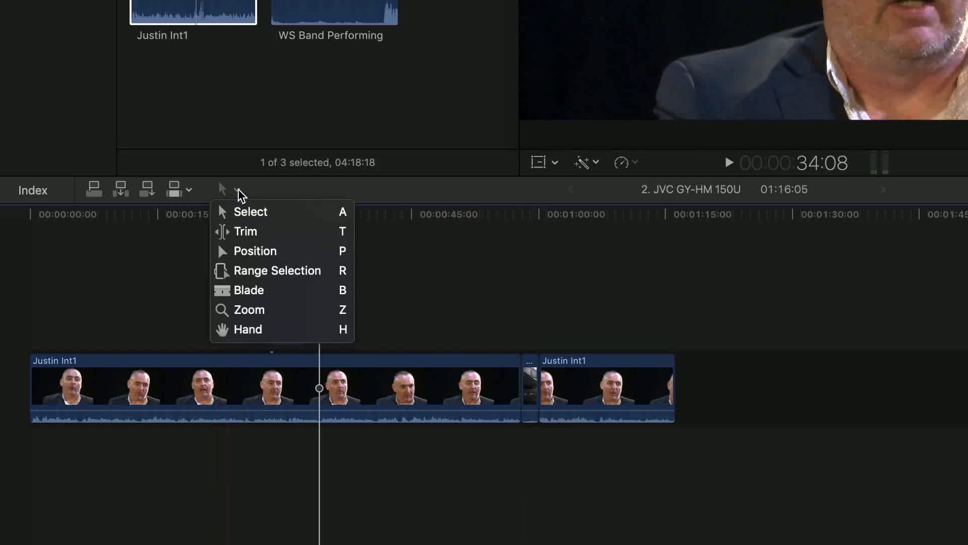
click(224, 310)
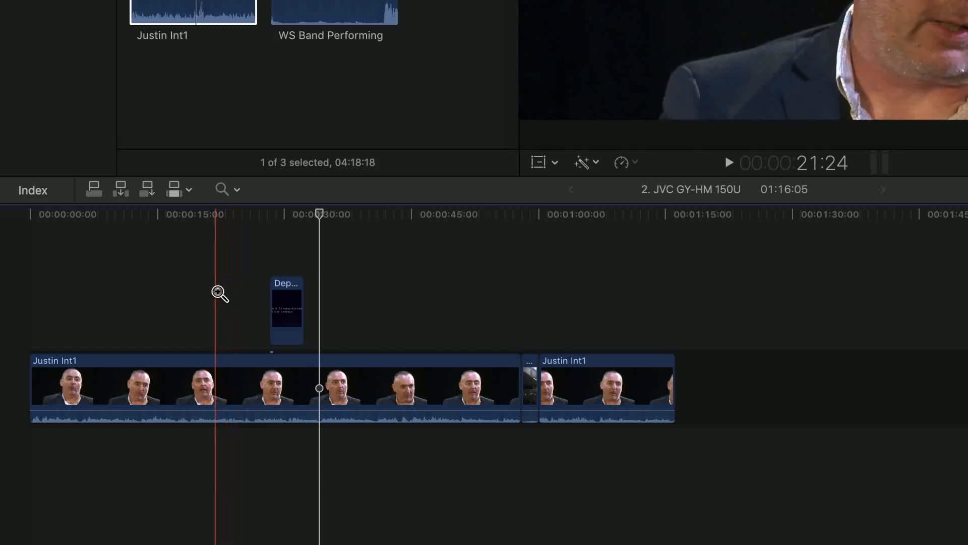
click(313, 377)
click(312, 377)
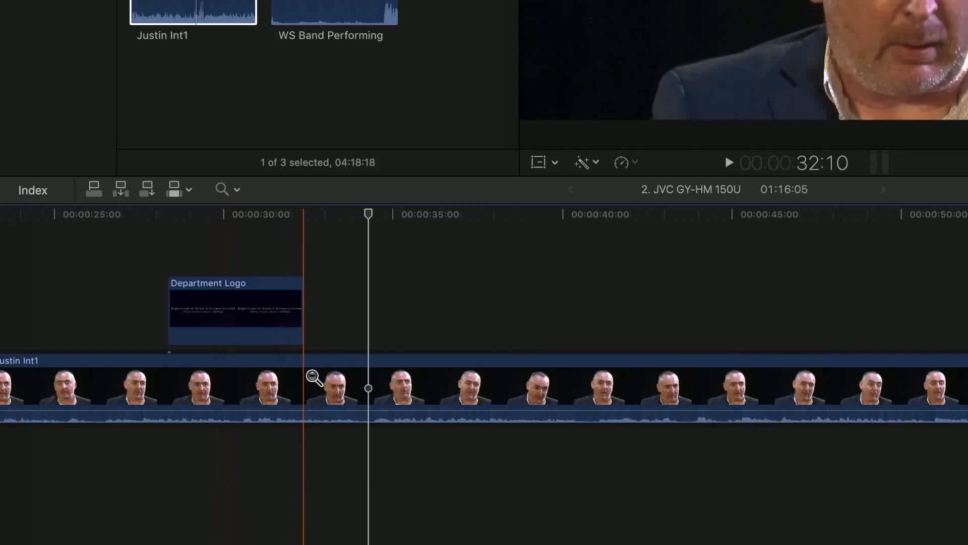
alt+click(312, 377)
alt+click(313, 377)
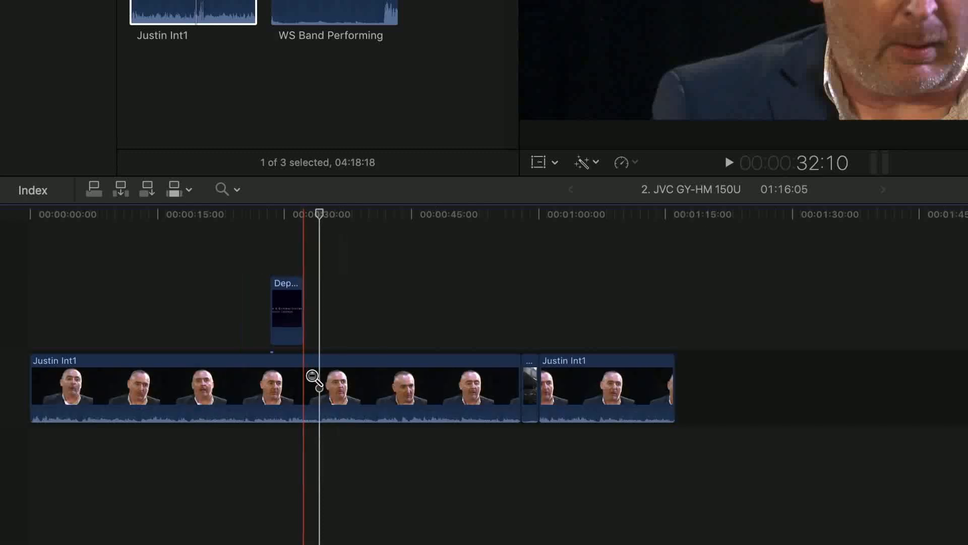
alt+click(313, 377)
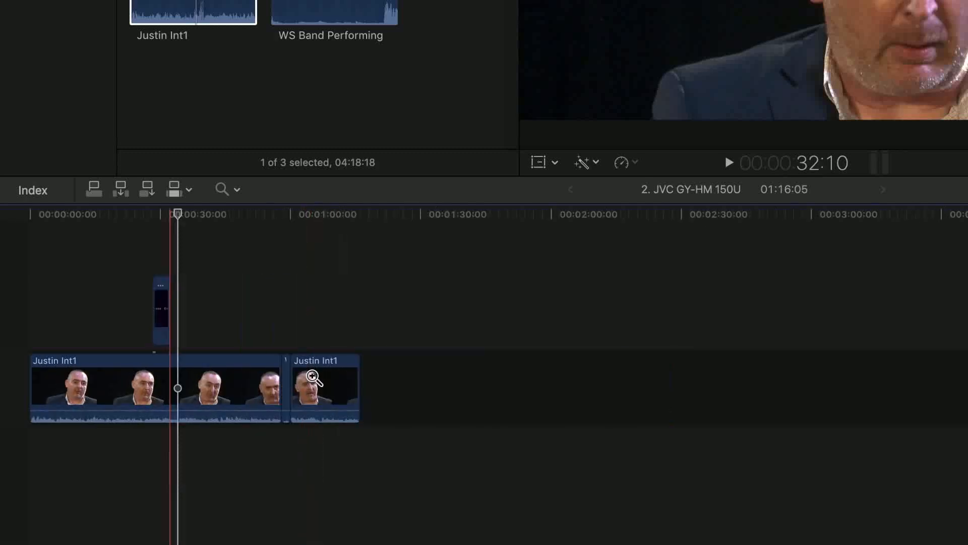
click(313, 377)
click(313, 377)
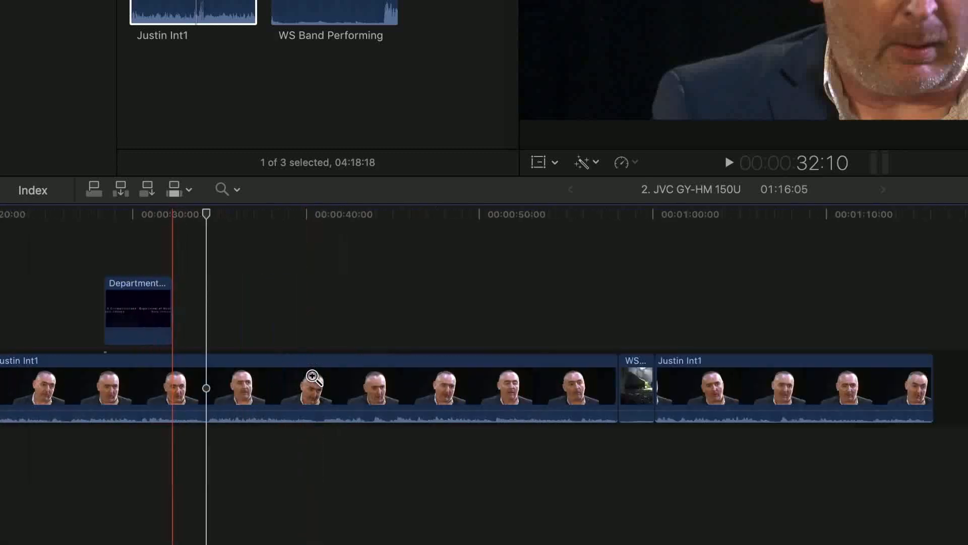
Move the timeline view back and forth with the Hand tool and return to the Select tool
click(237, 189)
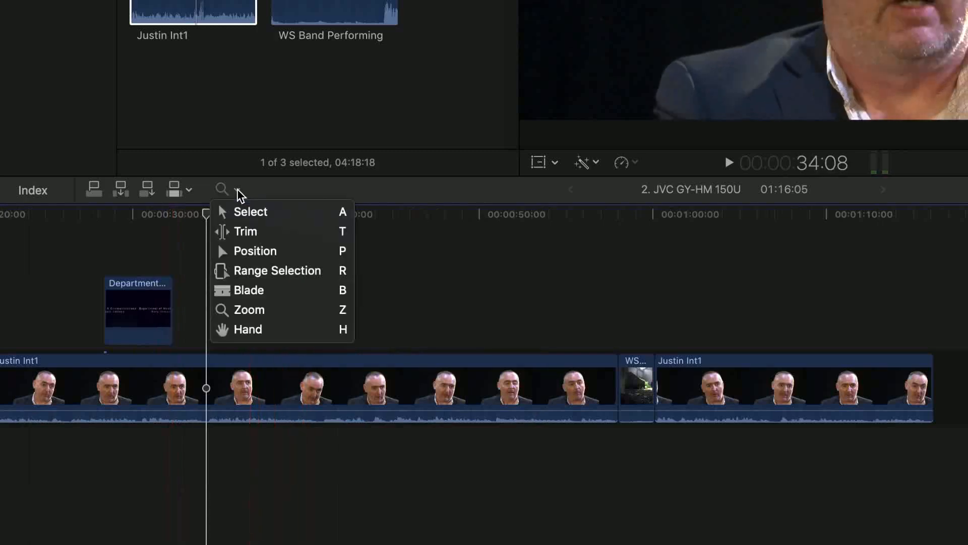
click(246, 330)
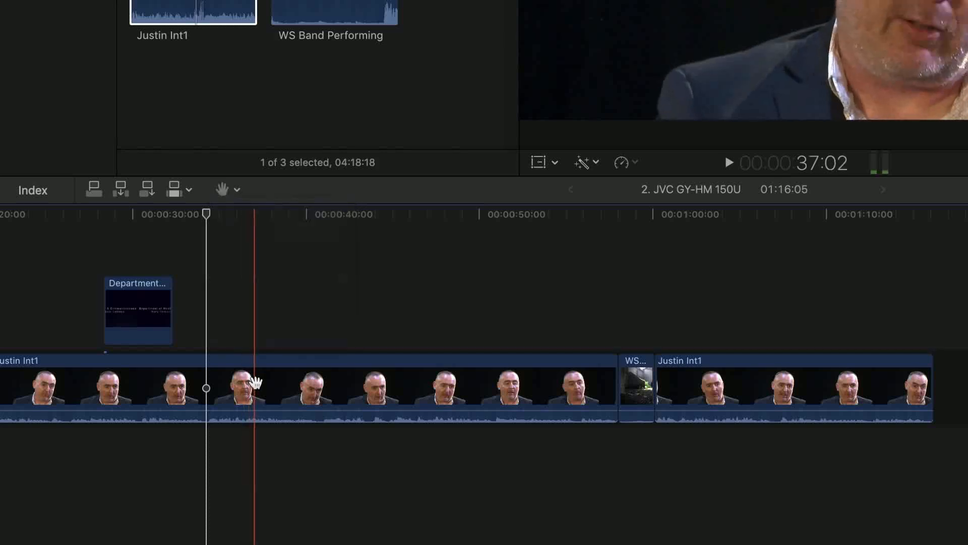
drag(257, 388, 226, 431)
drag(50, 432, 237, 302)
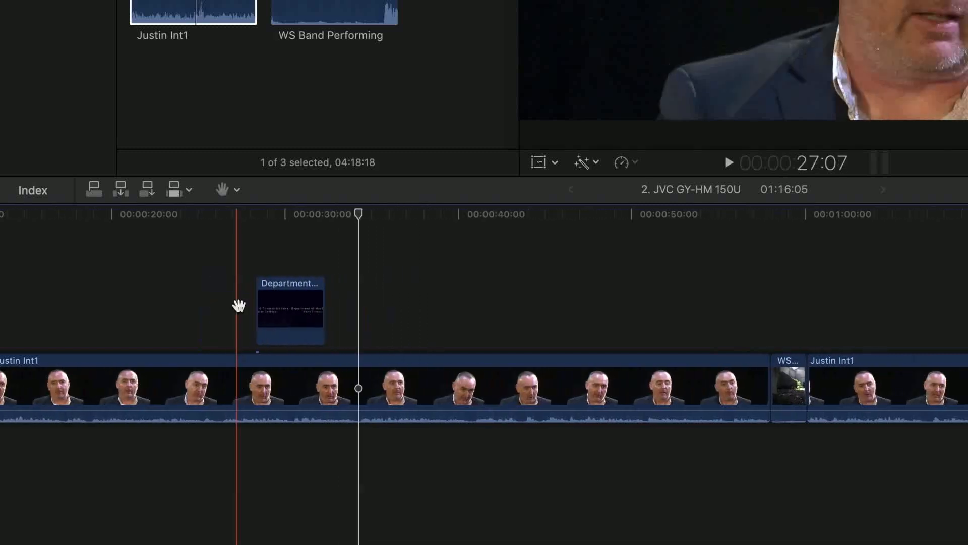
click(237, 190)
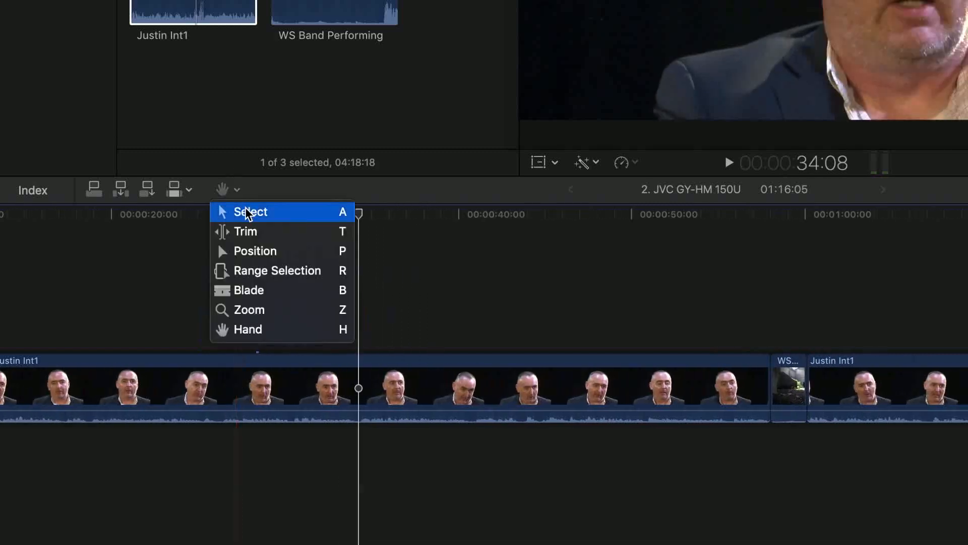
click(250, 212)
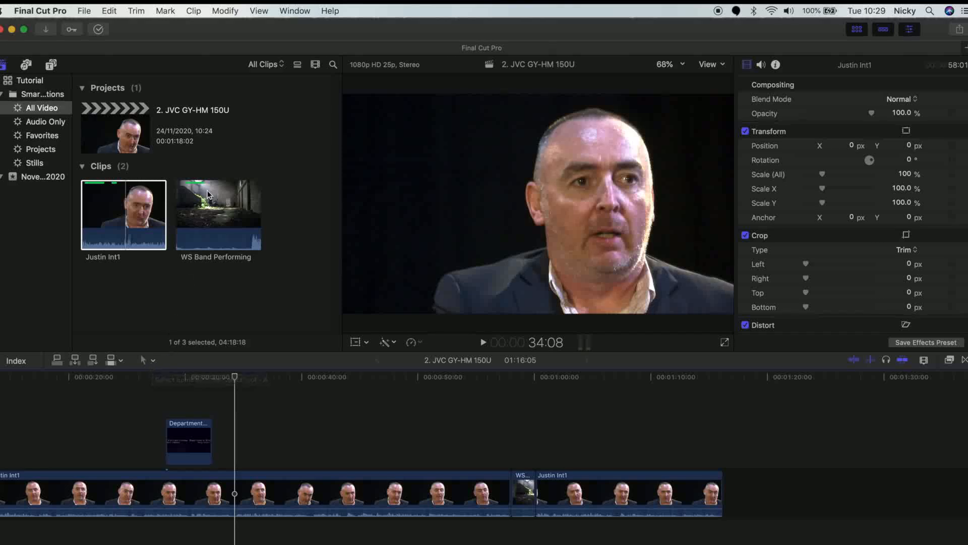
Play the WS Band Performing clip and mark a new 03:16 range in it with in and out points
click(213, 211)
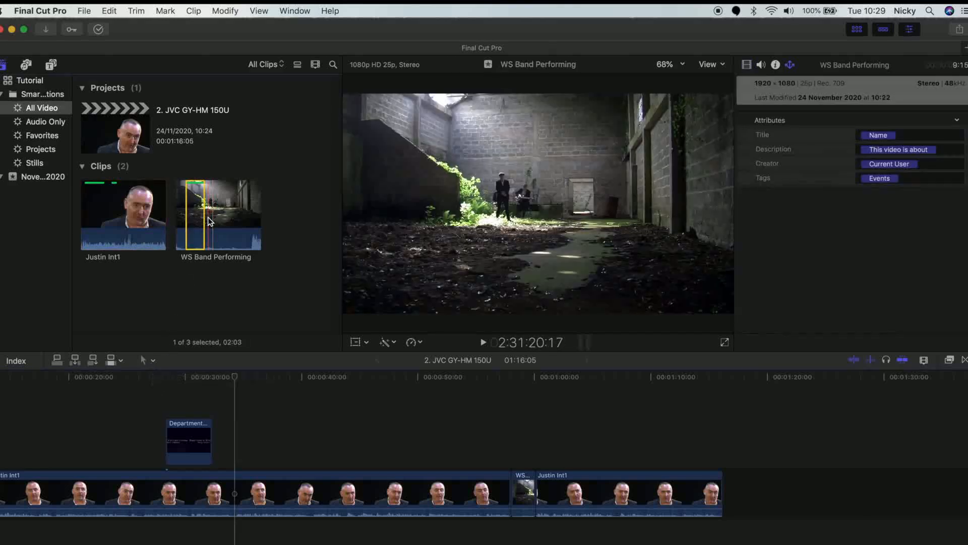
key(space)
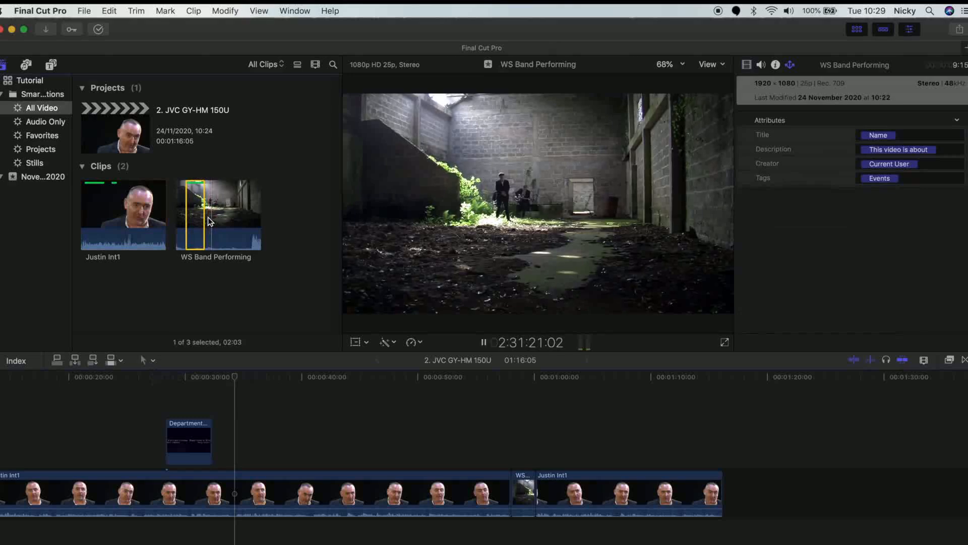
key(i)
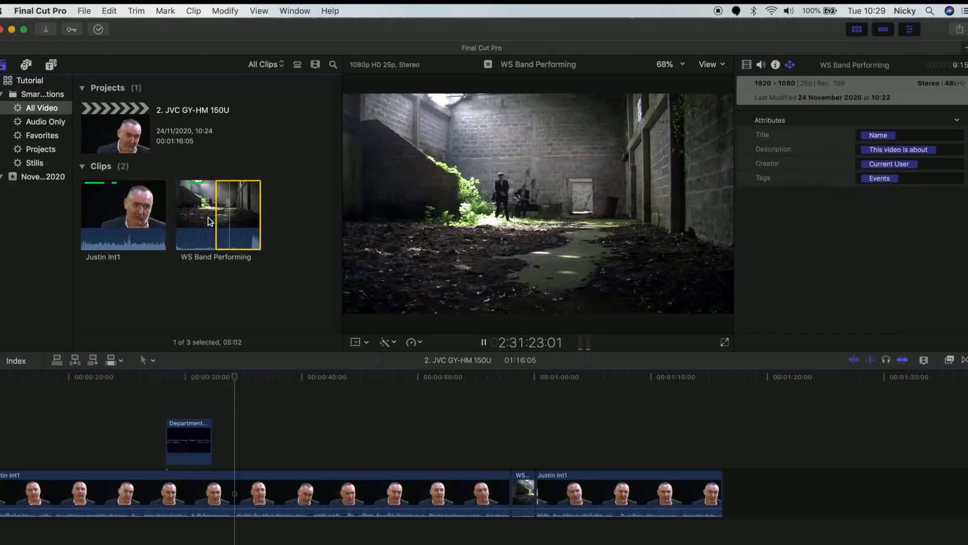
key(o)
key(space)
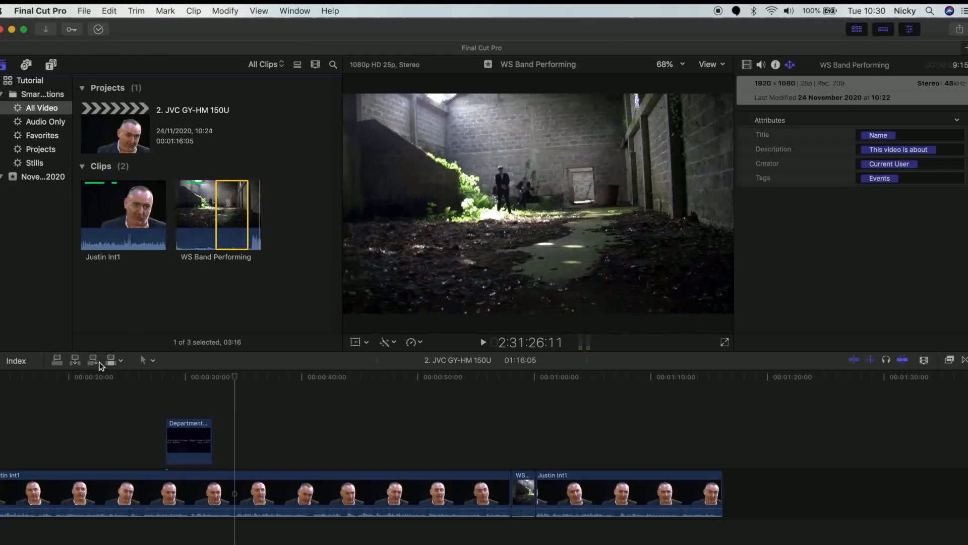
Connect the marked band range above the primary storyline at the 34:08 playhead position and undo the edit
click(58, 362)
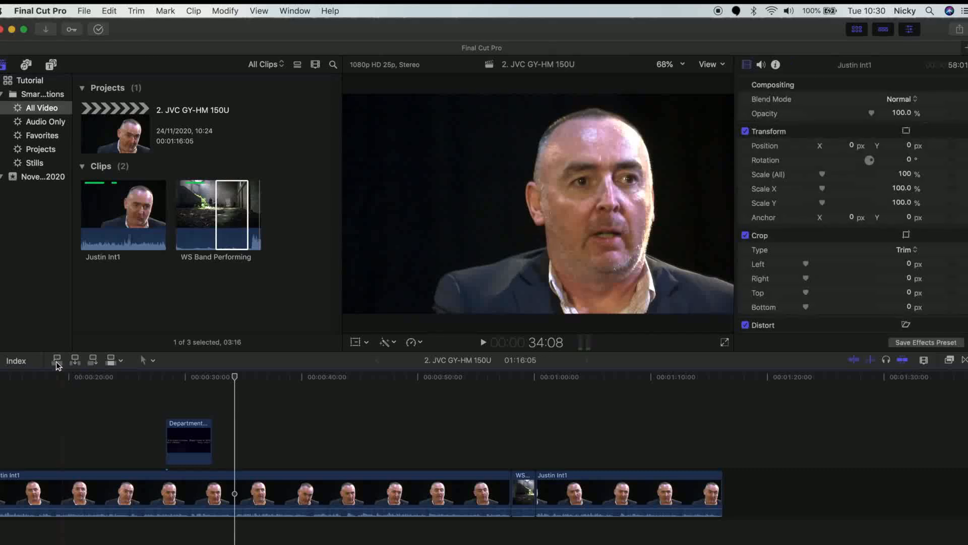
click(57, 361)
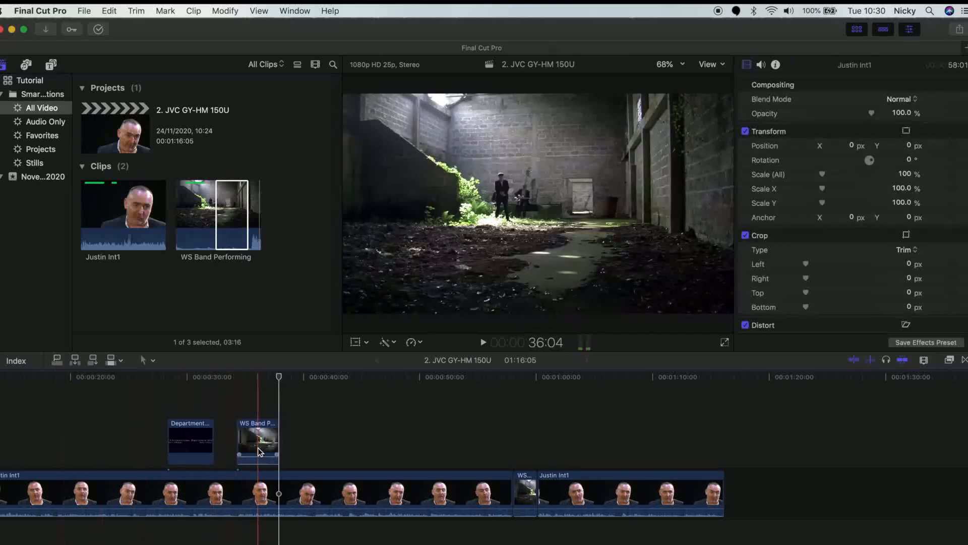
click(109, 11)
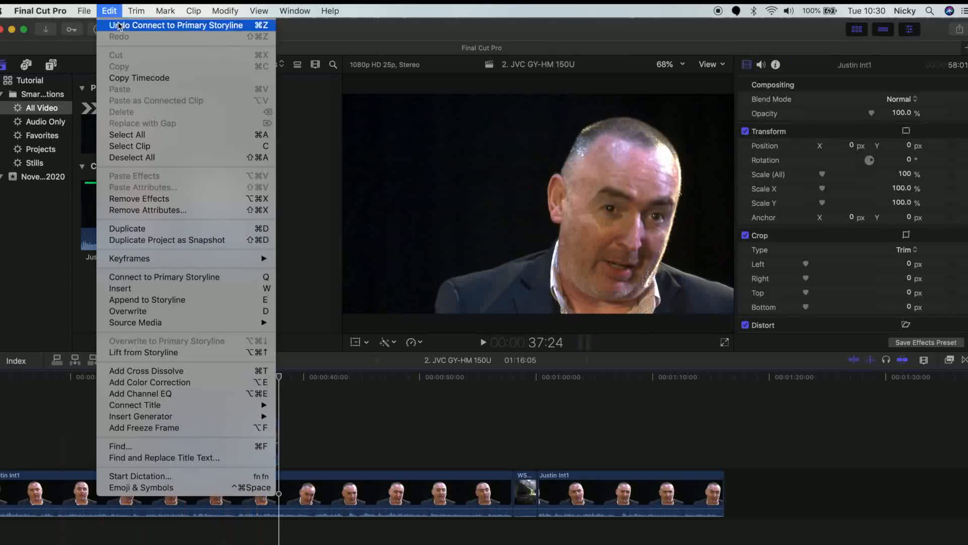
click(132, 26)
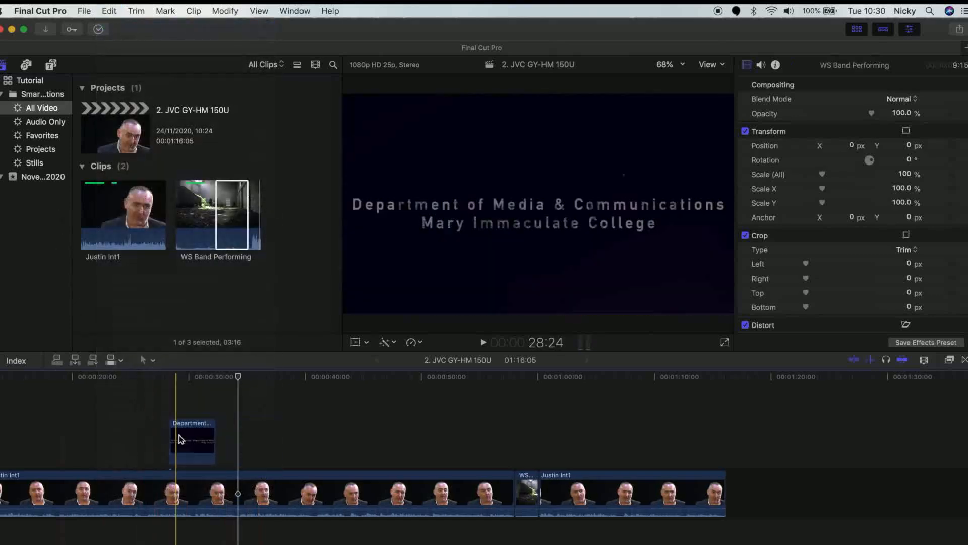
Insert the marked band range into the first interview clip at the playhead and undo the insert
click(76, 360)
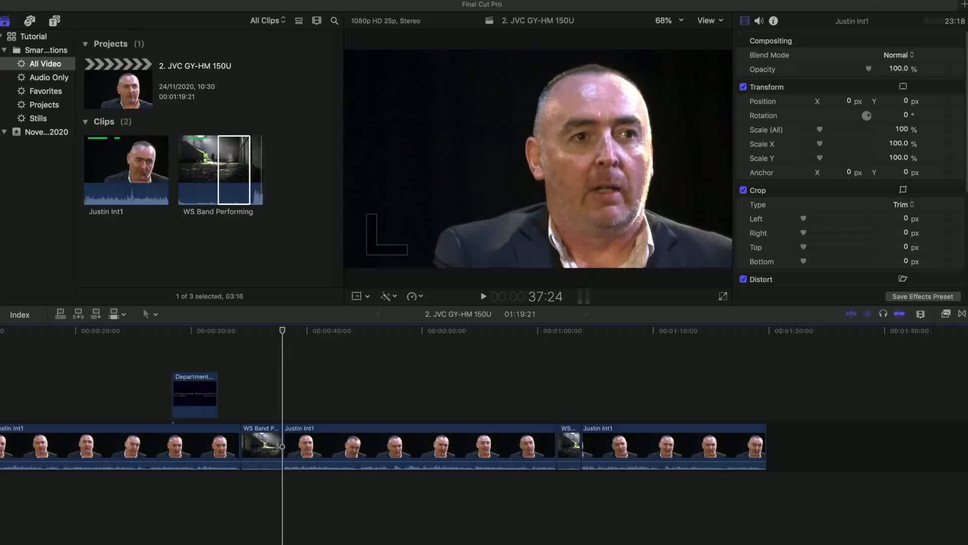
click(109, 11)
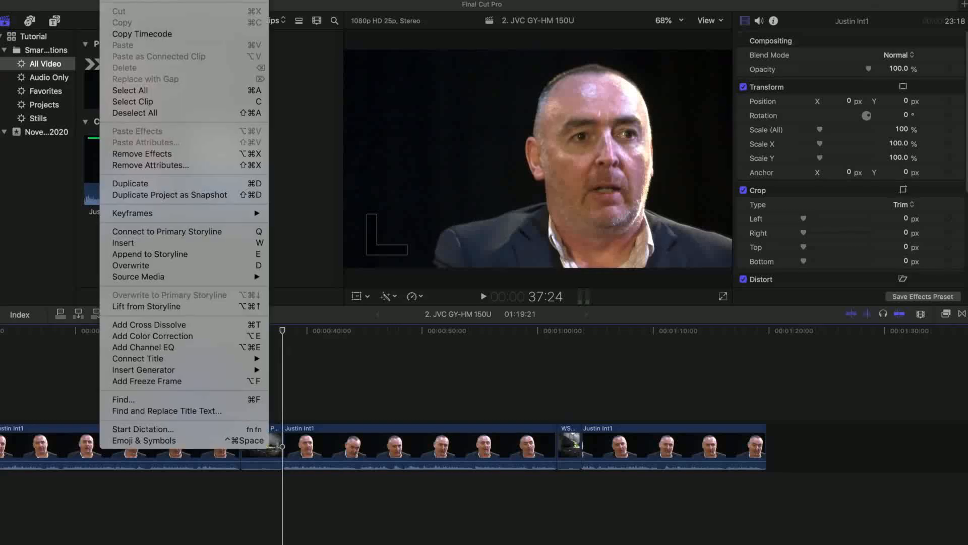
click(109, 1)
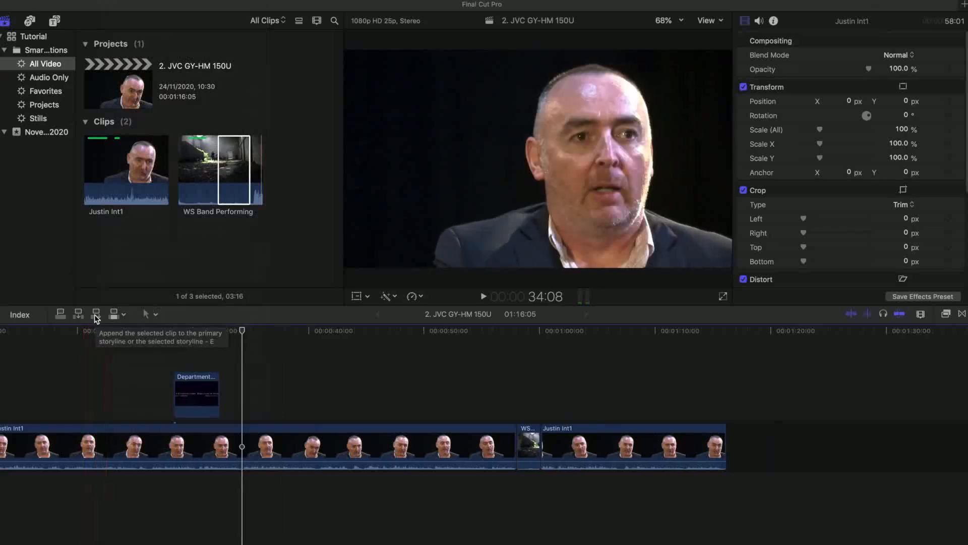
Append the marked band range to the end of the primary storyline and undo the append
click(95, 315)
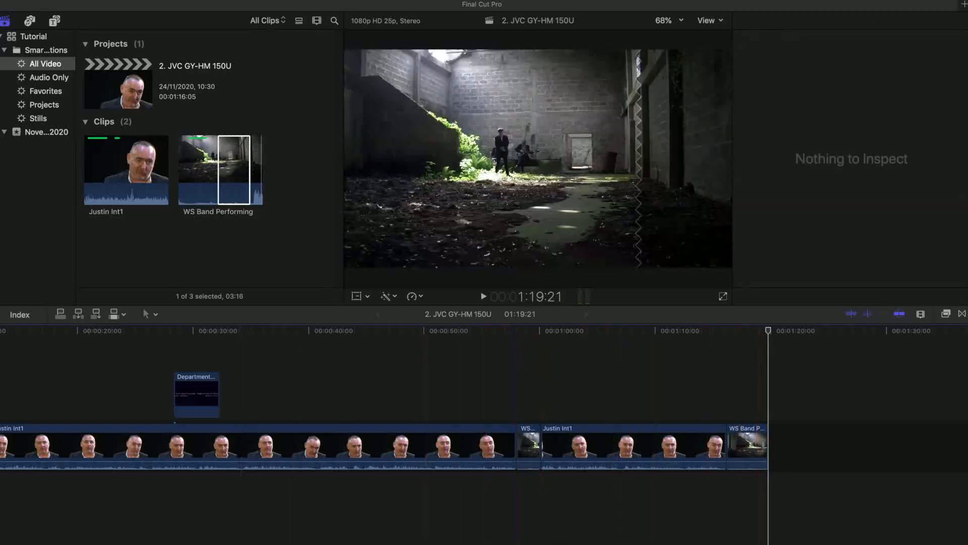
click(112, 0)
key(super+z)
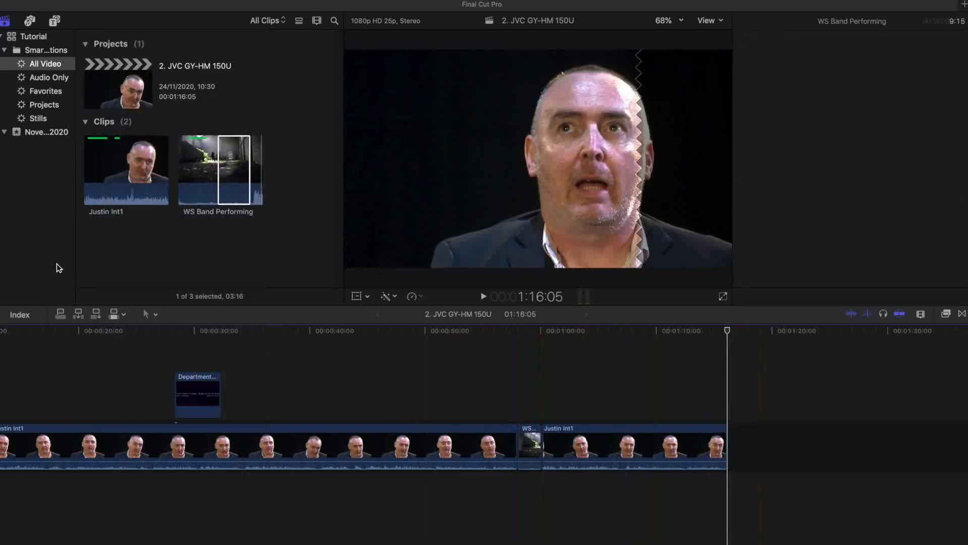
Overwrite the marked band range onto the storyline at the playhead and set edits to bring in Video Only
click(113, 315)
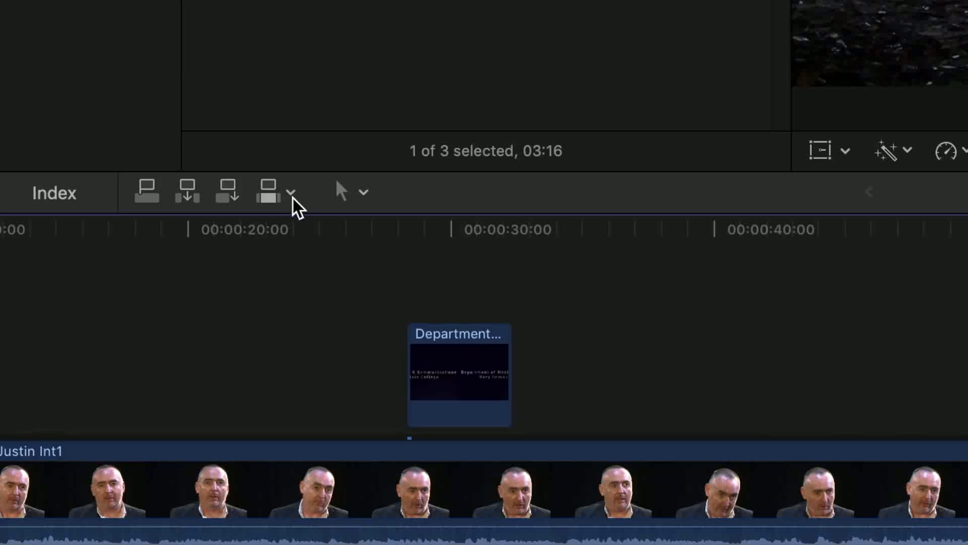
click(291, 194)
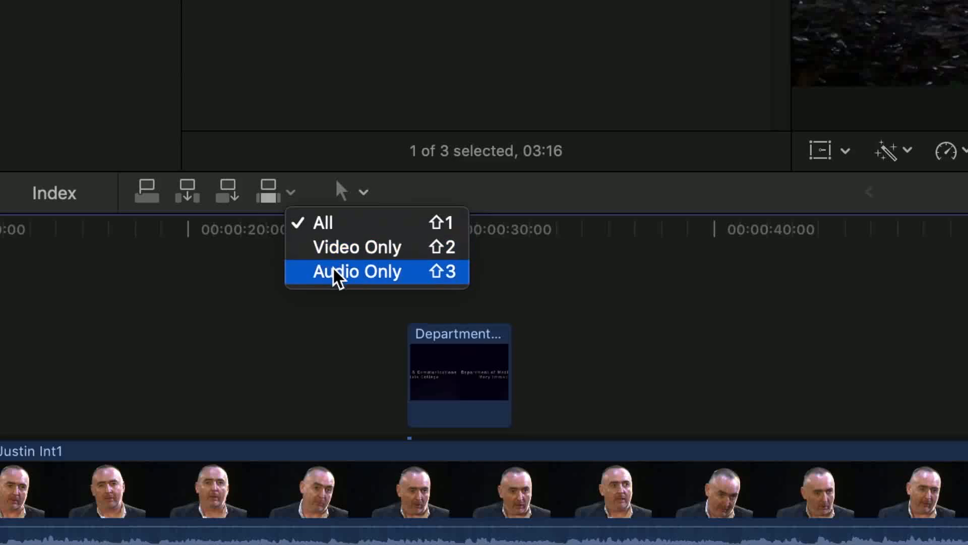
click(342, 250)
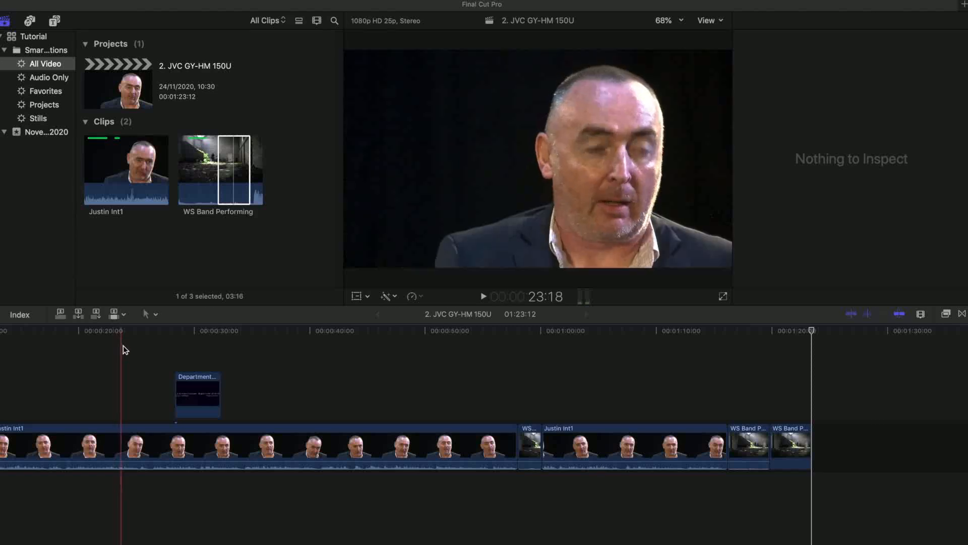
Set edits to bring in Audio Only and overwrite the marked band range at the end of the primary storyline
click(122, 315)
click(138, 352)
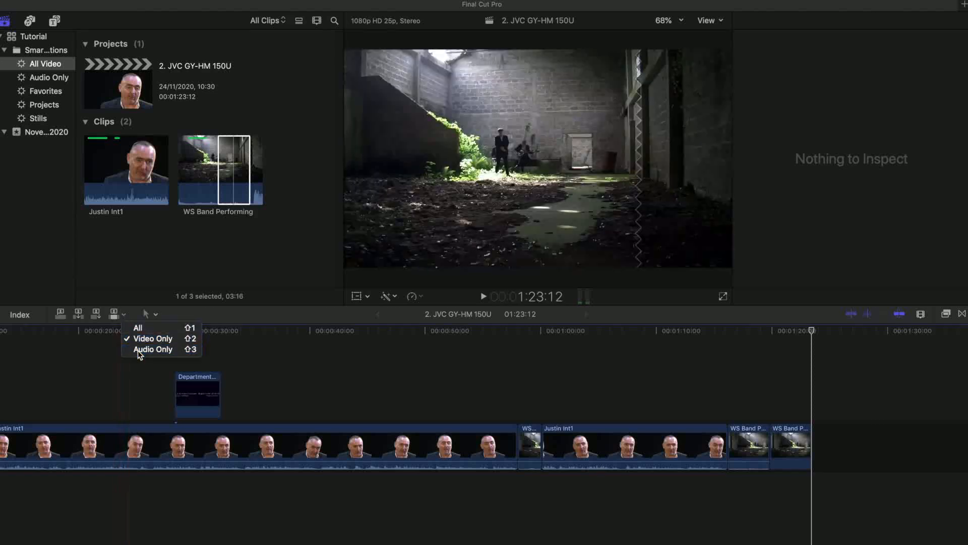
click(235, 178)
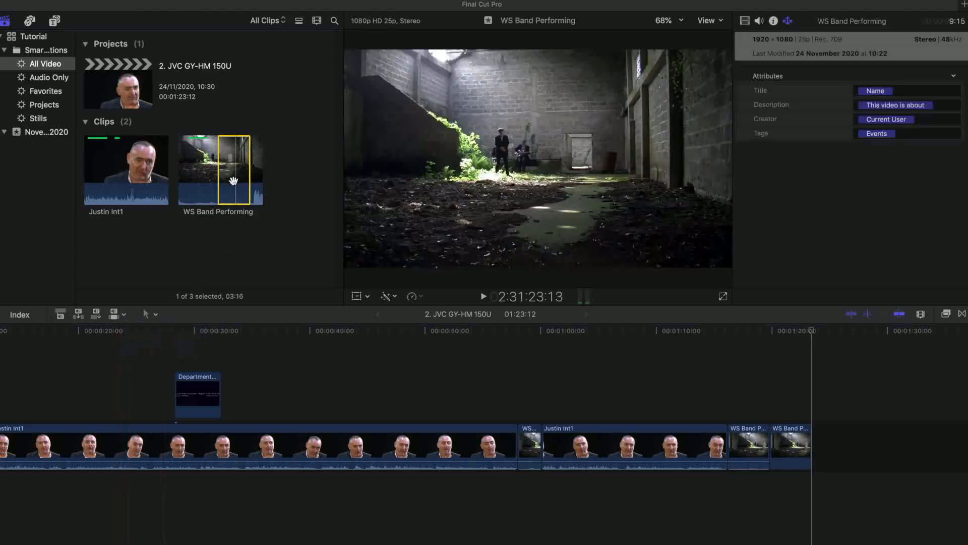
click(114, 317)
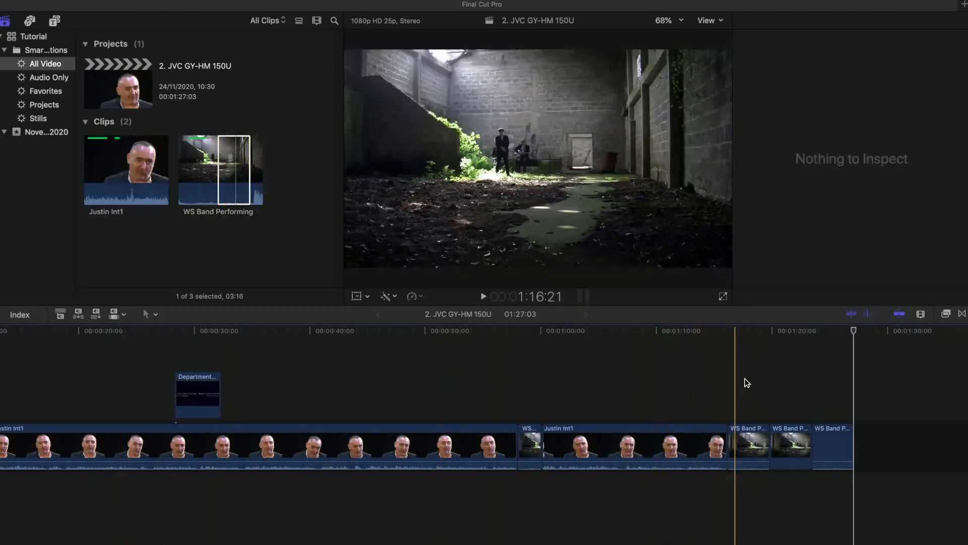
Play back the band clips at the end of the storyline and set edits to bring in Video Only
click(730, 331)
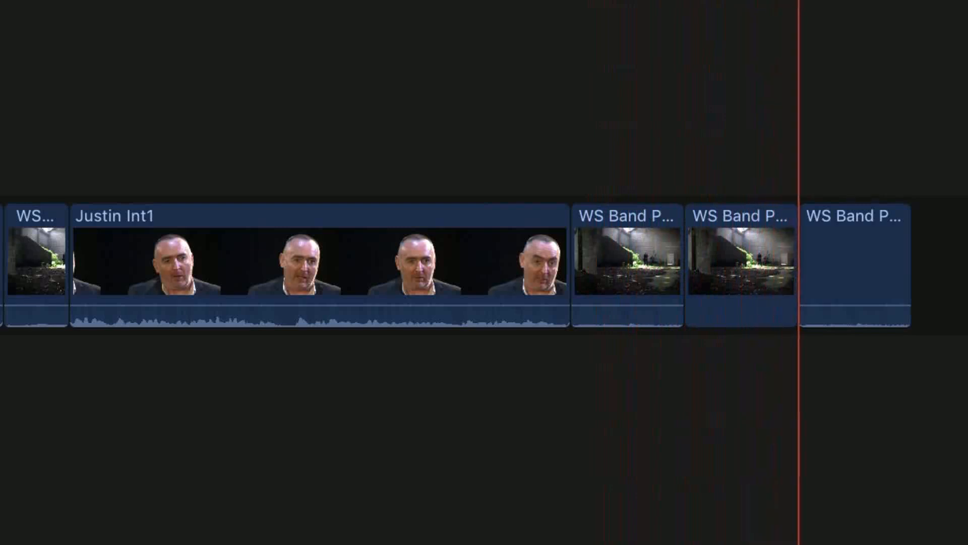
key(space)
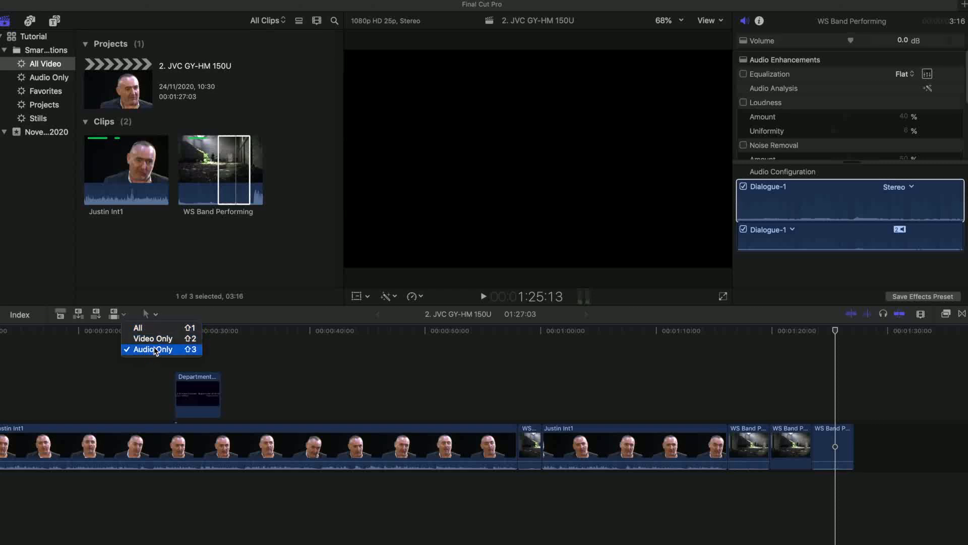
click(149, 338)
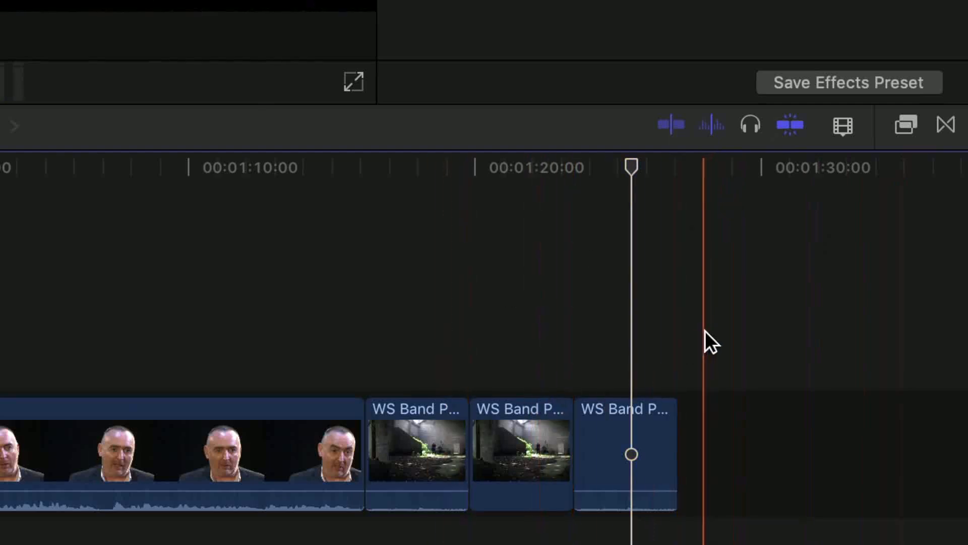
Try each clip display style in the clip appearance options, ending on large filmstrips with small audio waveforms
click(843, 126)
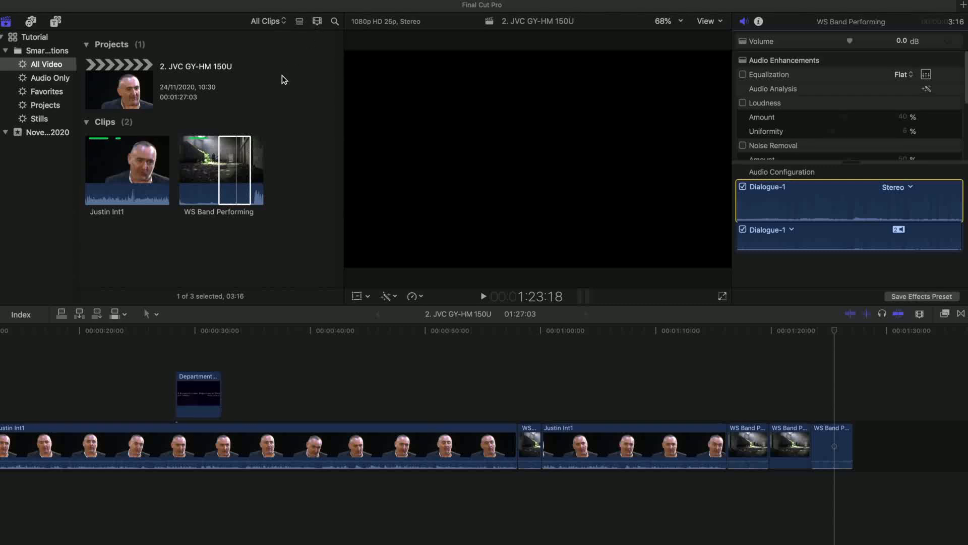
click(919, 315)
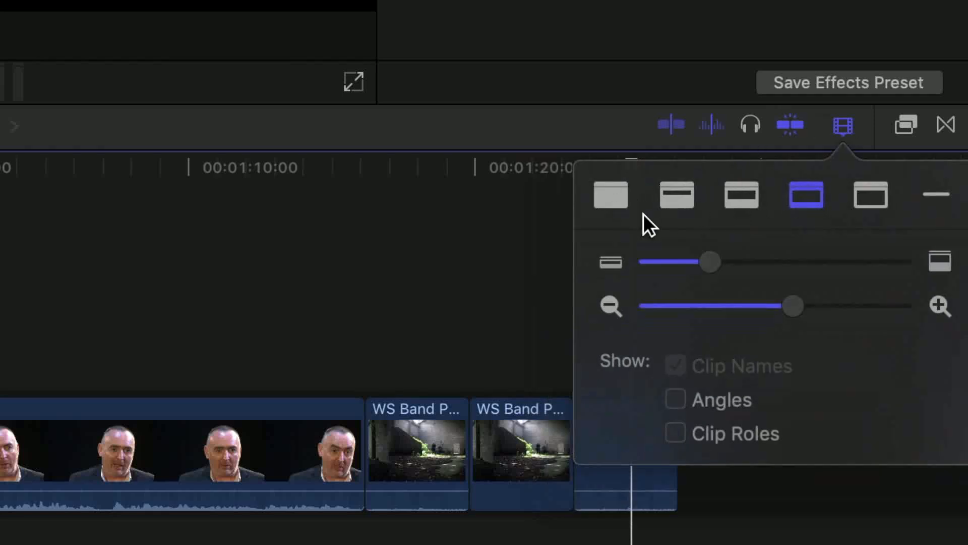
click(613, 201)
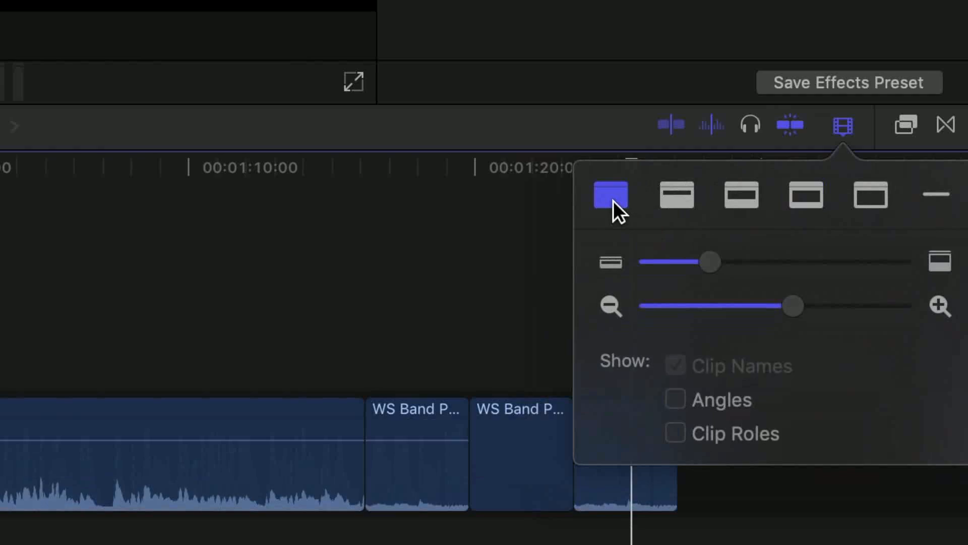
click(675, 194)
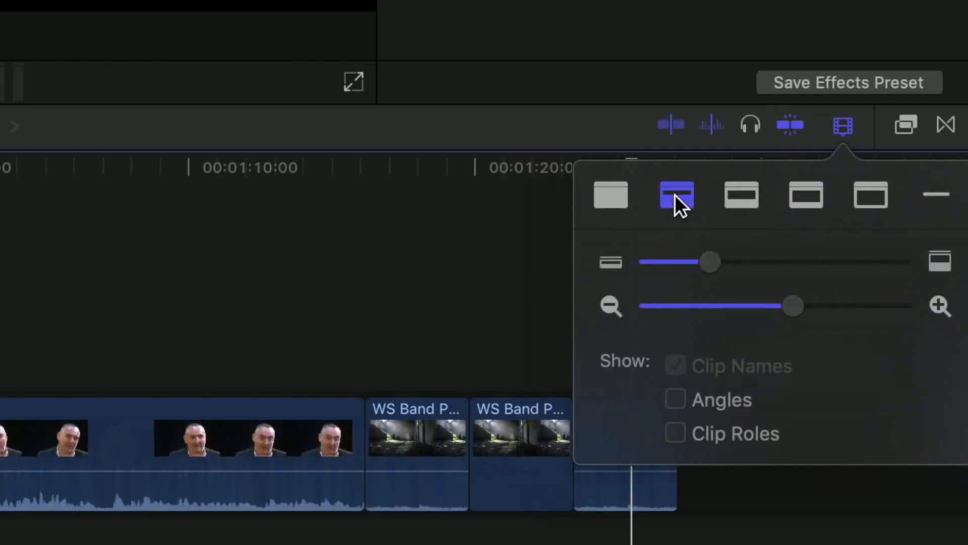
click(741, 194)
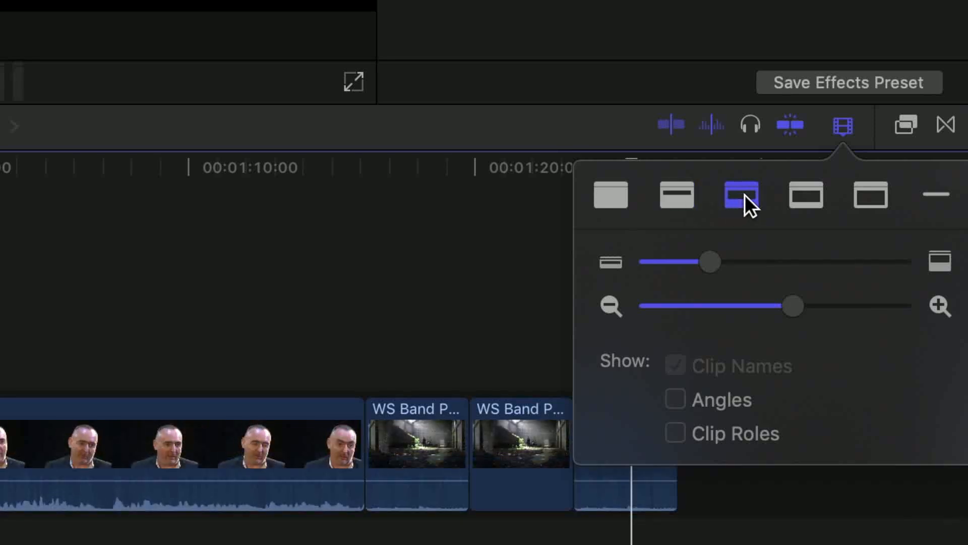
click(810, 195)
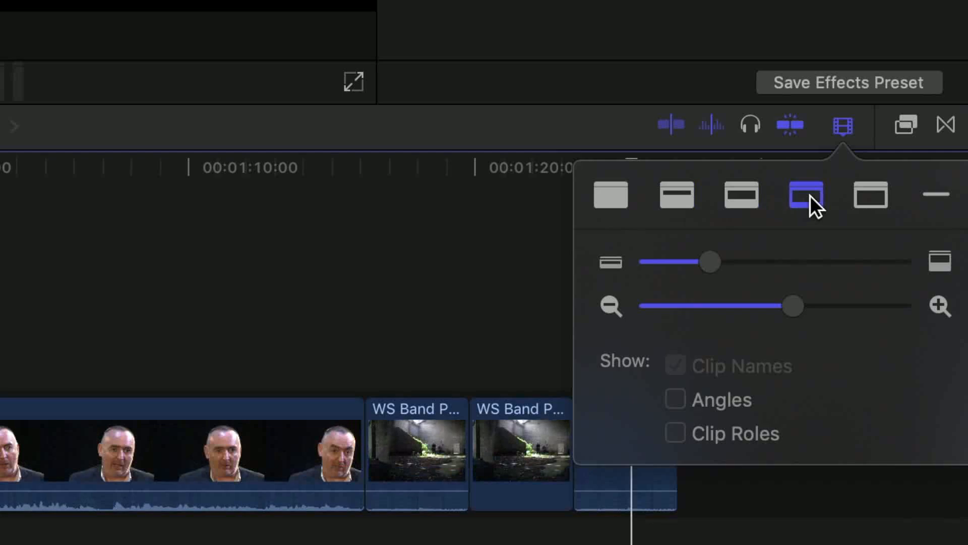
click(870, 192)
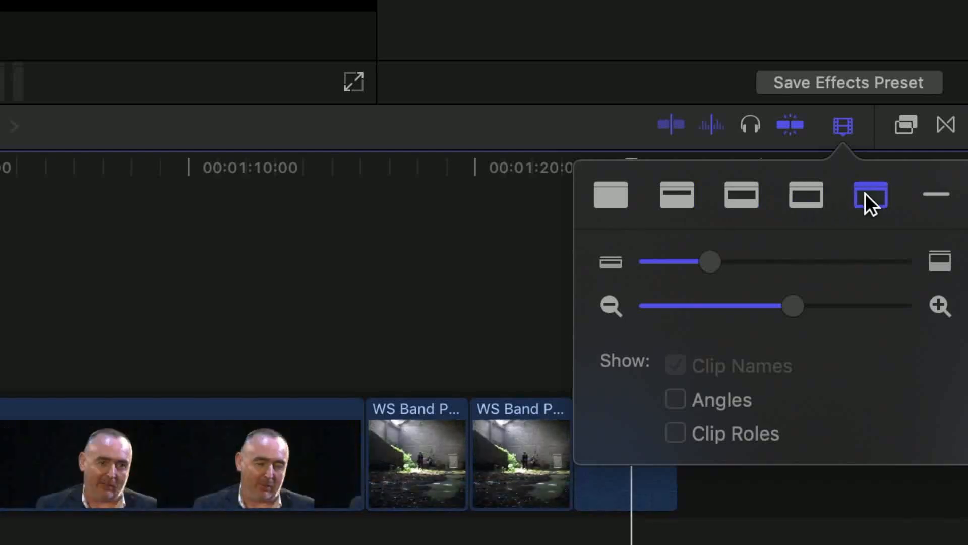
click(937, 195)
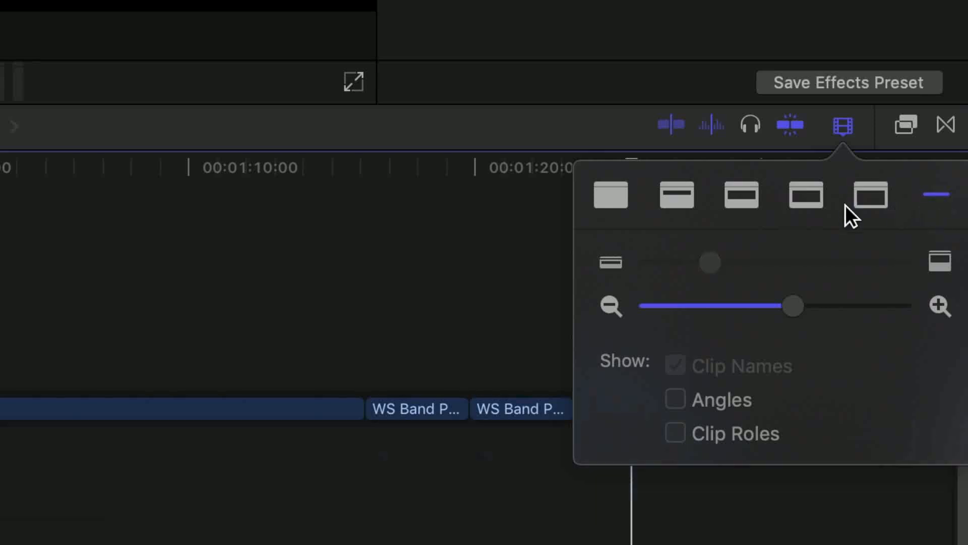
click(809, 199)
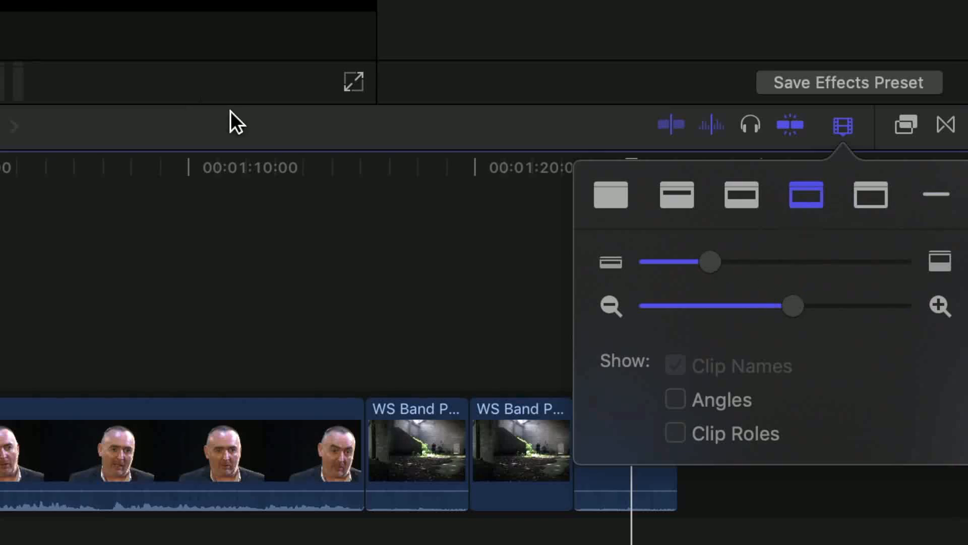
Increase the timeline clip height and zoom the timeline out until the whole project fits in view
drag(707, 261, 768, 260)
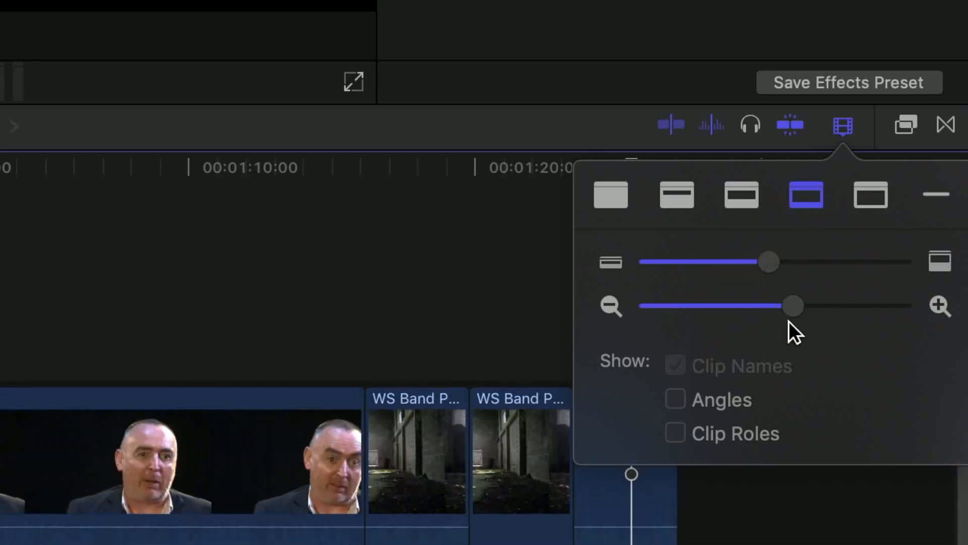
drag(795, 307, 717, 312)
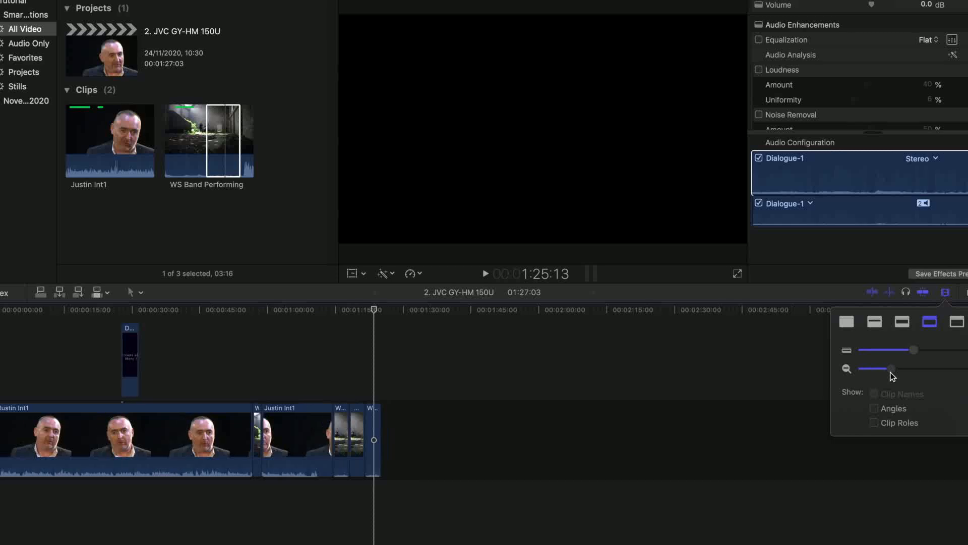
mouse_move(891, 373)
mouse_down()
mouse_move(902, 374)
mouse_move(886, 376)
mouse_up()
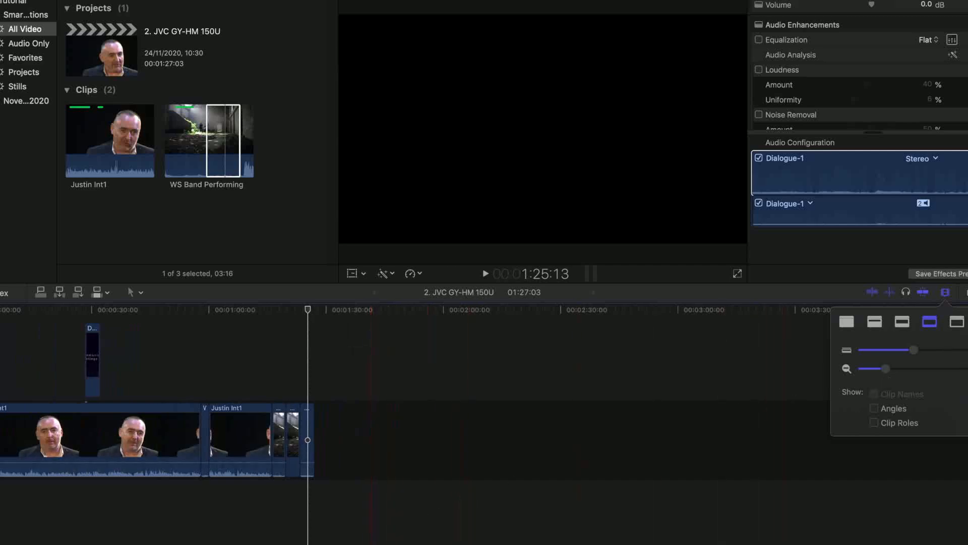
drag(291, 544, 271, 532)
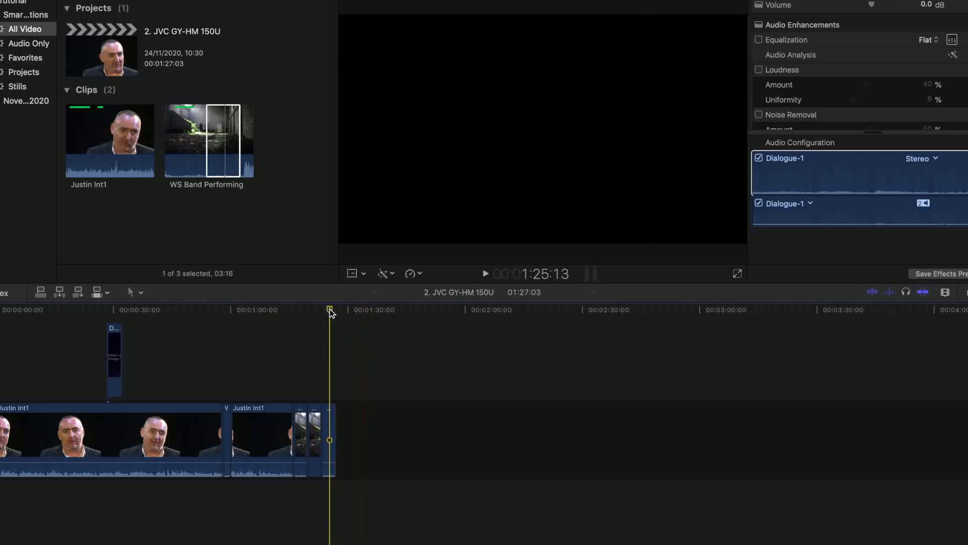
Move the playhead to the start of the timeline and play the project from there
click(139, 304)
drag(134, 297, 0, 297)
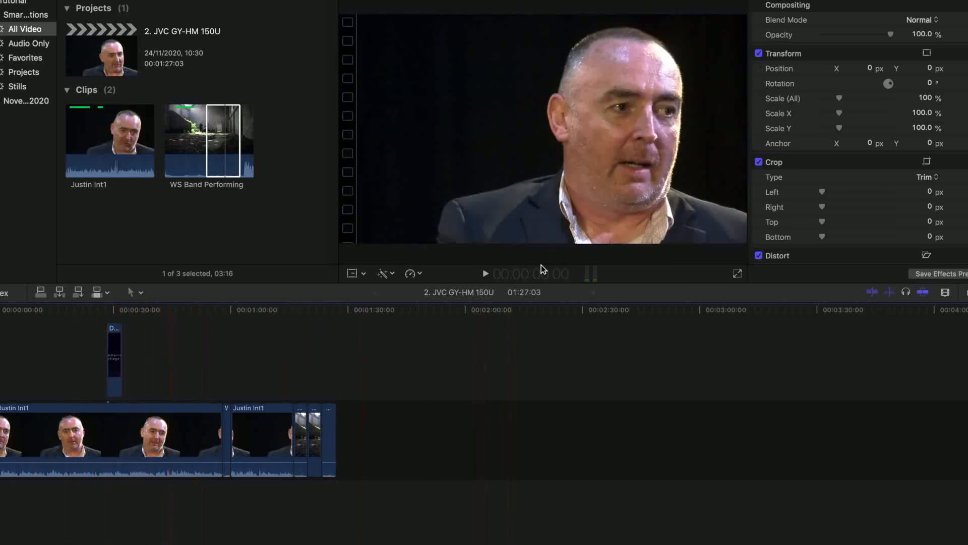
click(483, 273)
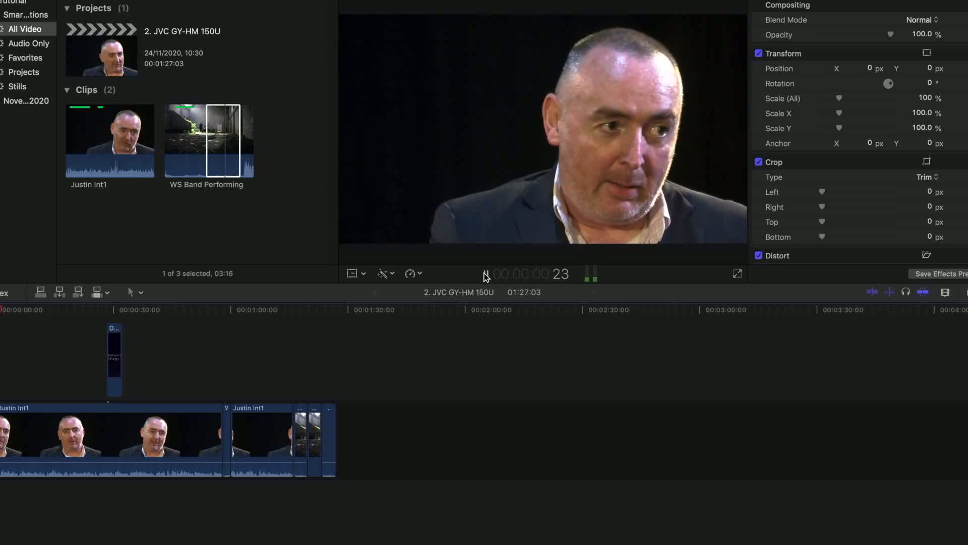